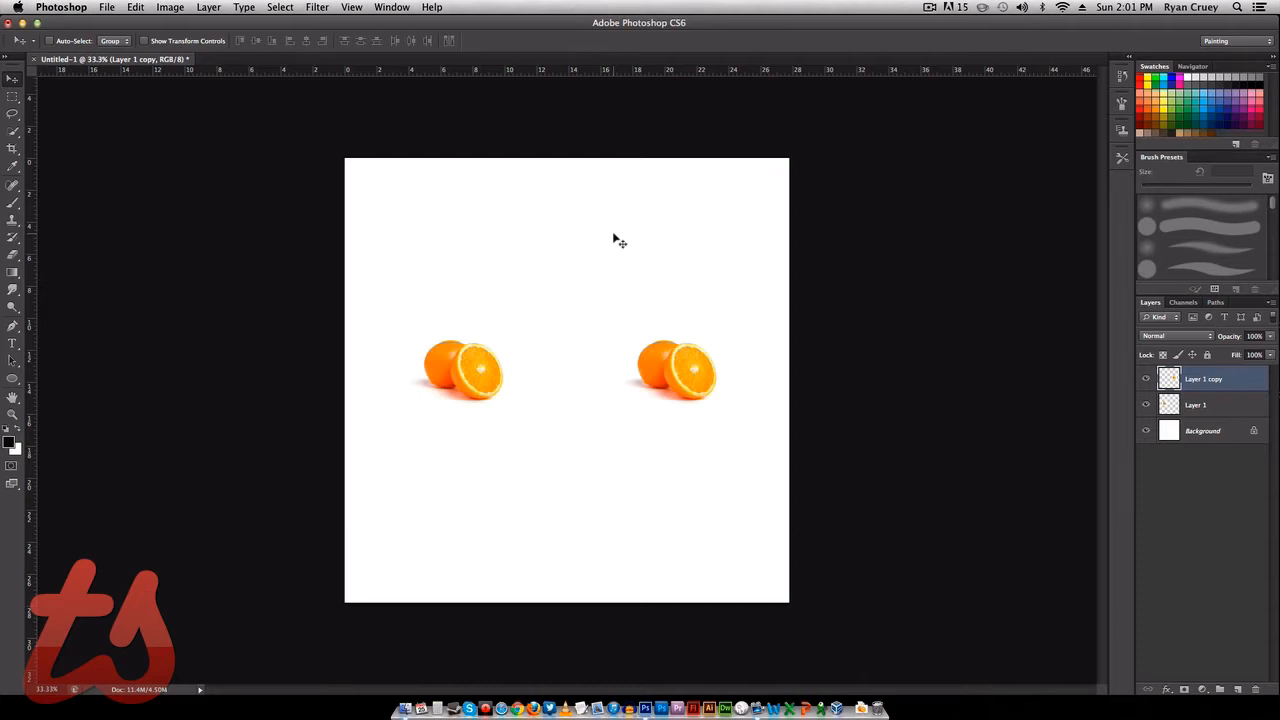
- Rename the copied oranges layer as smart and convert it to a smart object
double_click(1214, 380)
text(smart)
key(Return)
click(1205, 406)
right_click(1216, 384)
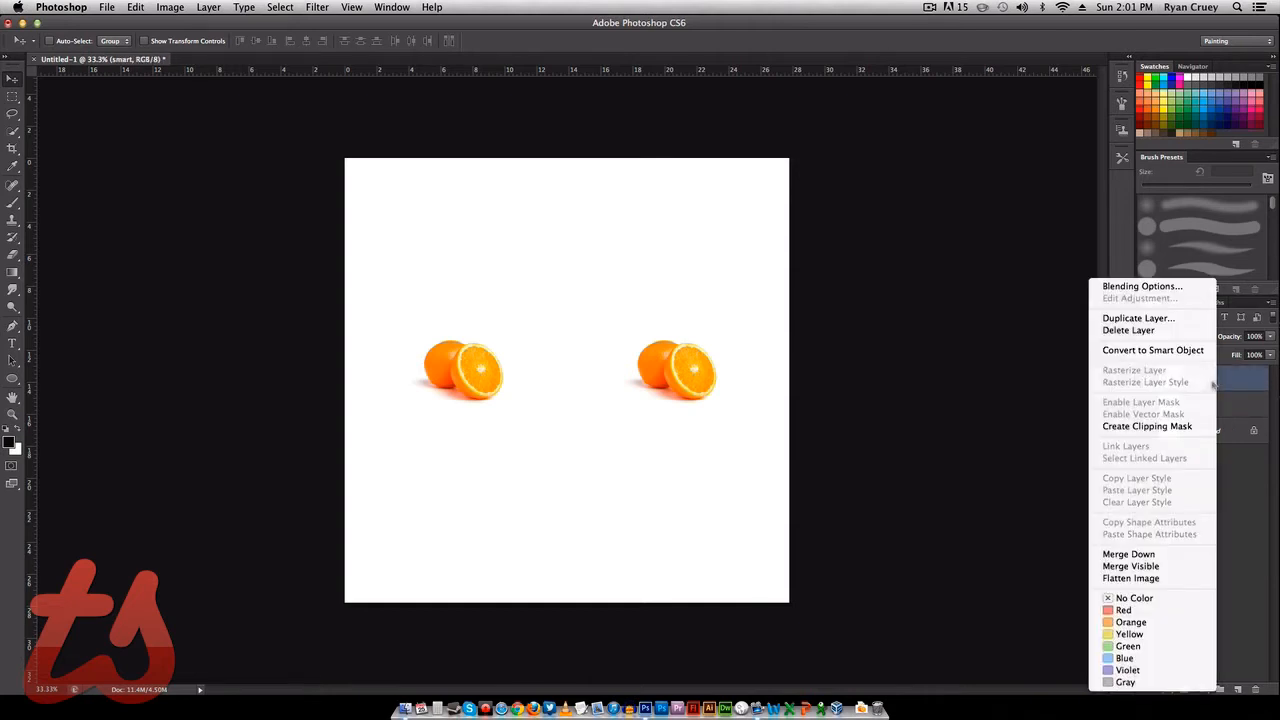
click(1184, 357)
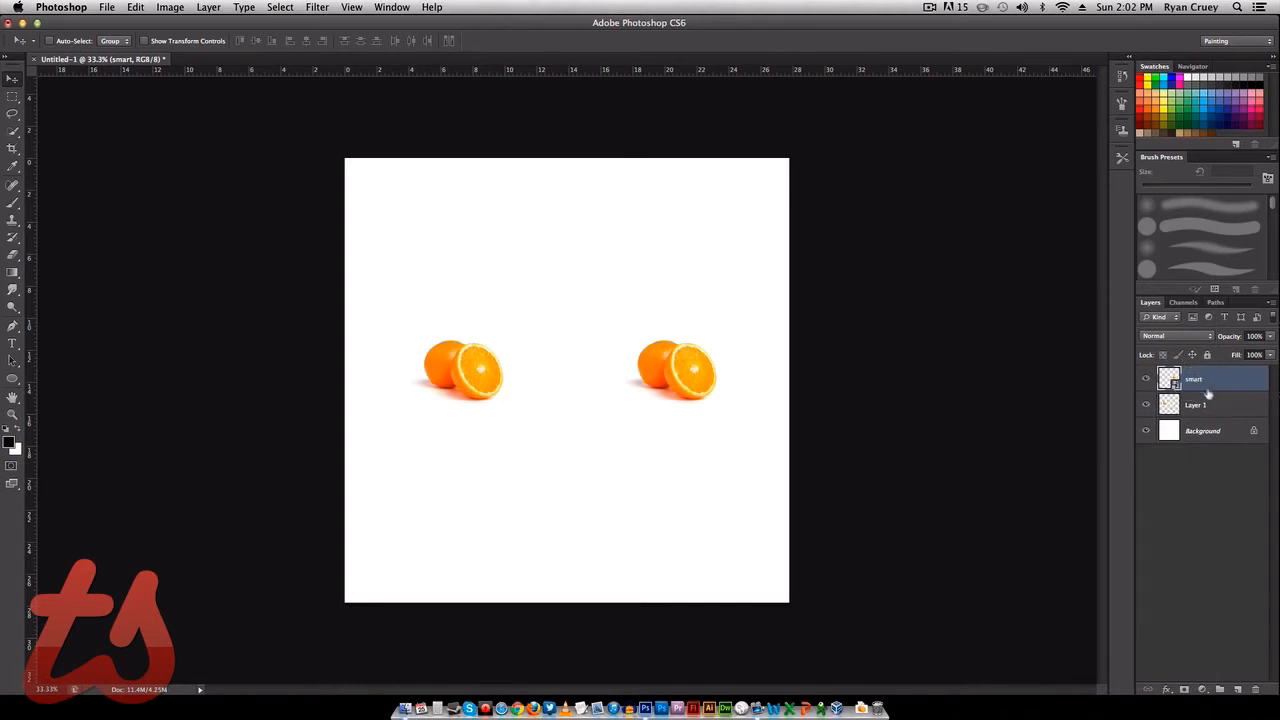
- Scale the smart layer's oranges down proportionally to about 28% of their size
click(1212, 403)
click(1205, 386)
key(super+t)
drag(732, 406, 655, 356)
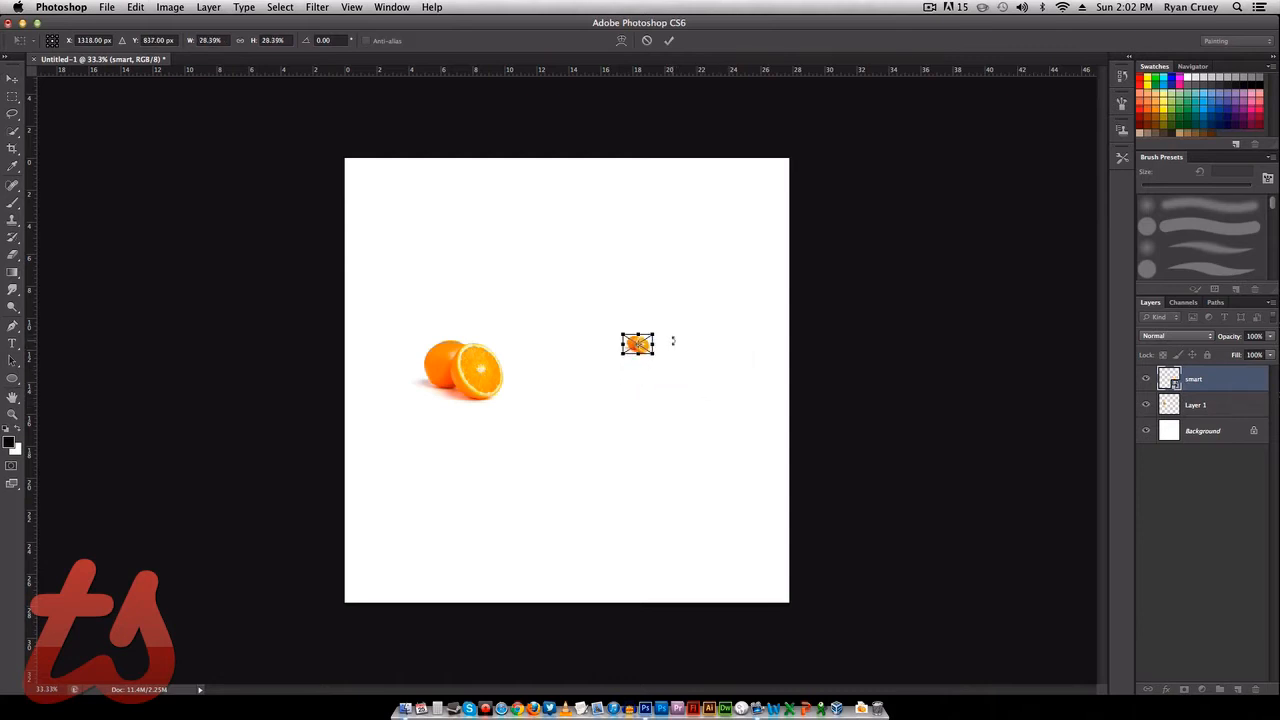
key(Return)
- Scale the ordinary oranges on Layer 1 down to a tiny size with Free Transform
click(1200, 410)
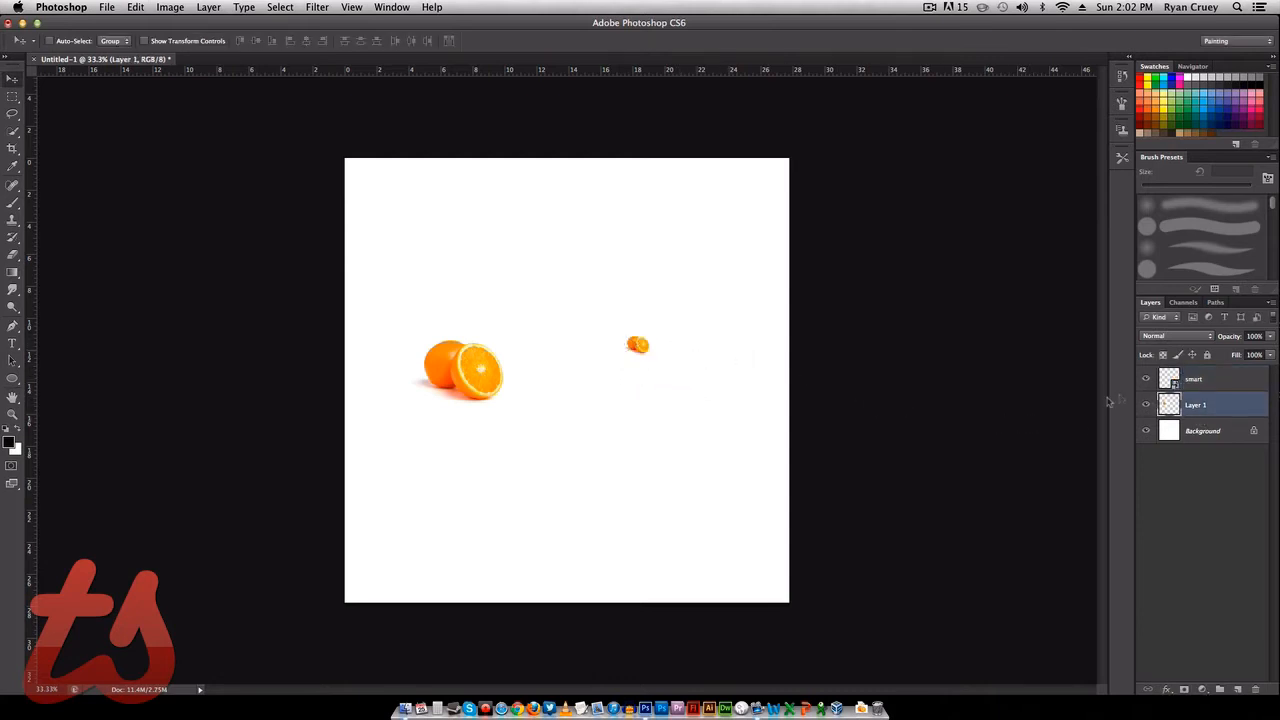
key(super+t)
drag(520, 403, 450, 327)
key(Return)
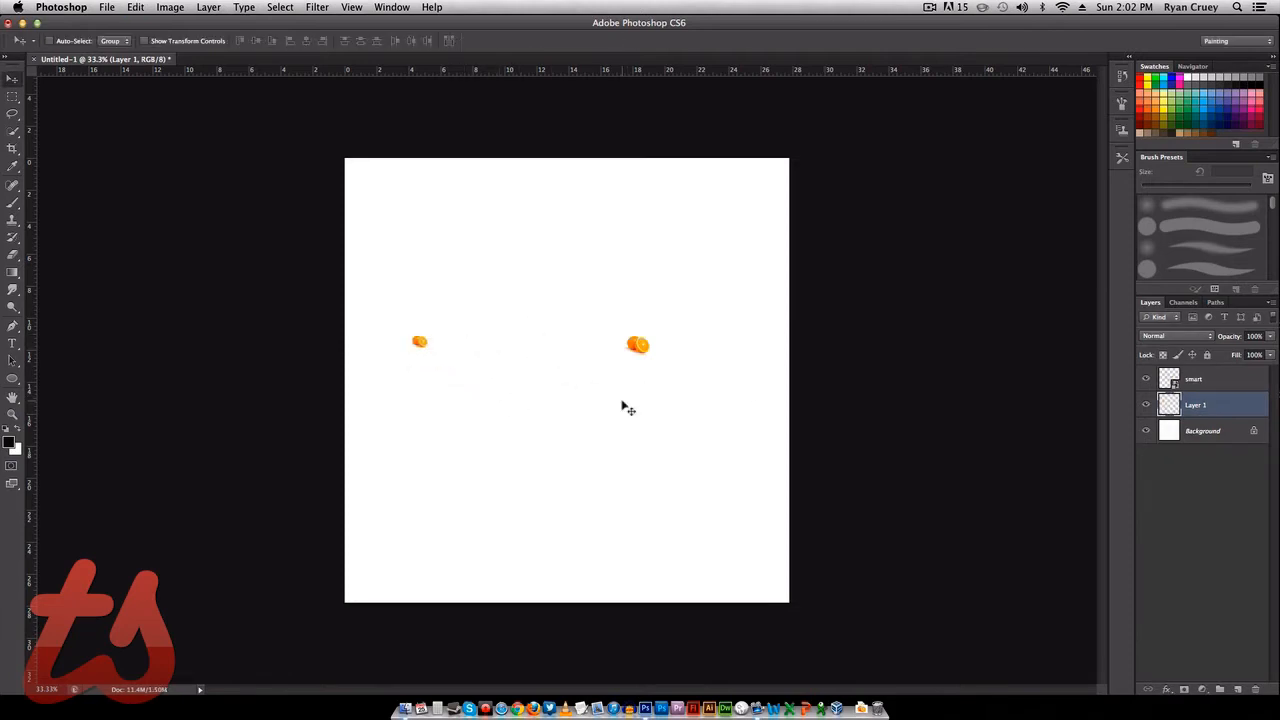
- Enlarge the tiny oranges on Layer 1 proportionally to about 623%
key(super+y)
key(super+t)
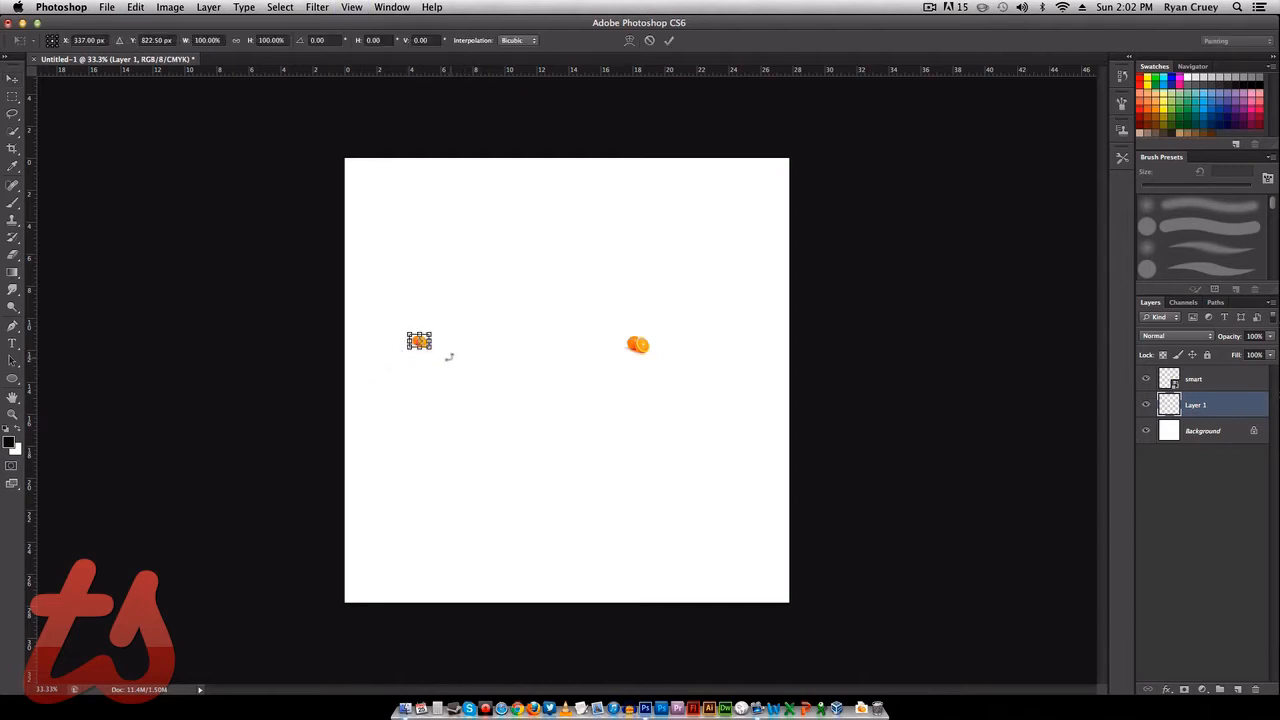
drag(433, 351, 520, 437)
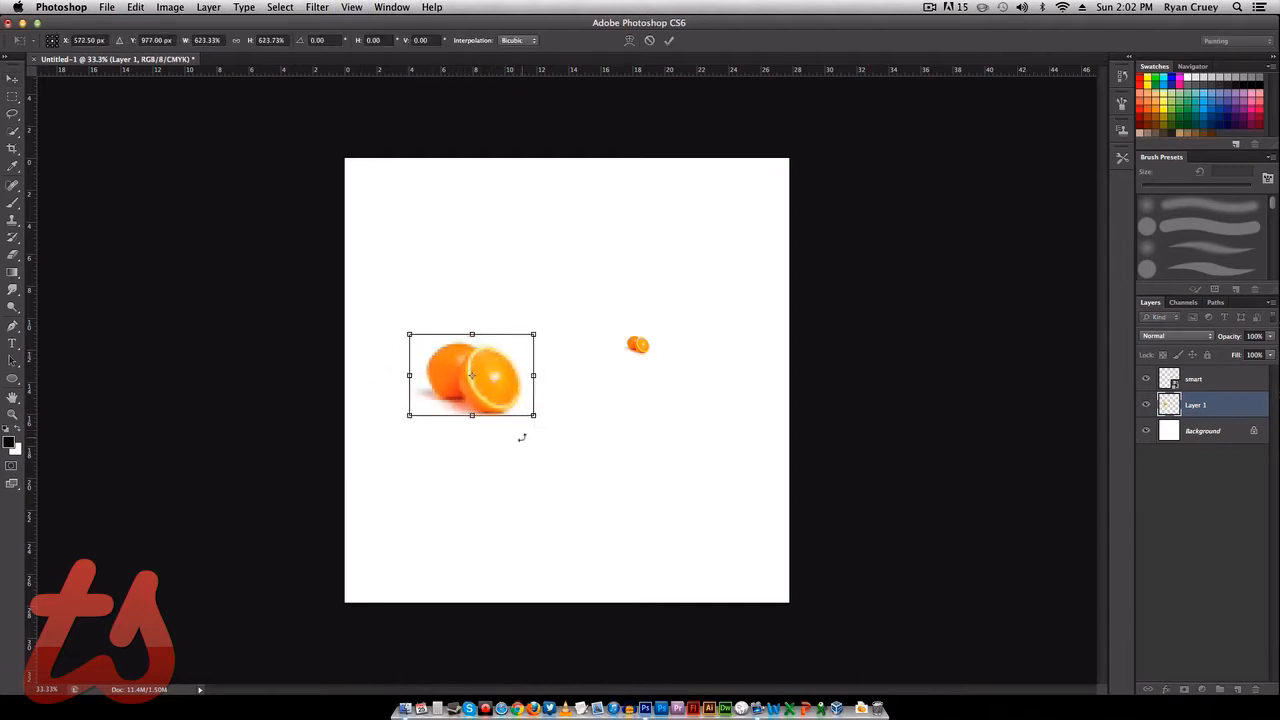
key(Return)
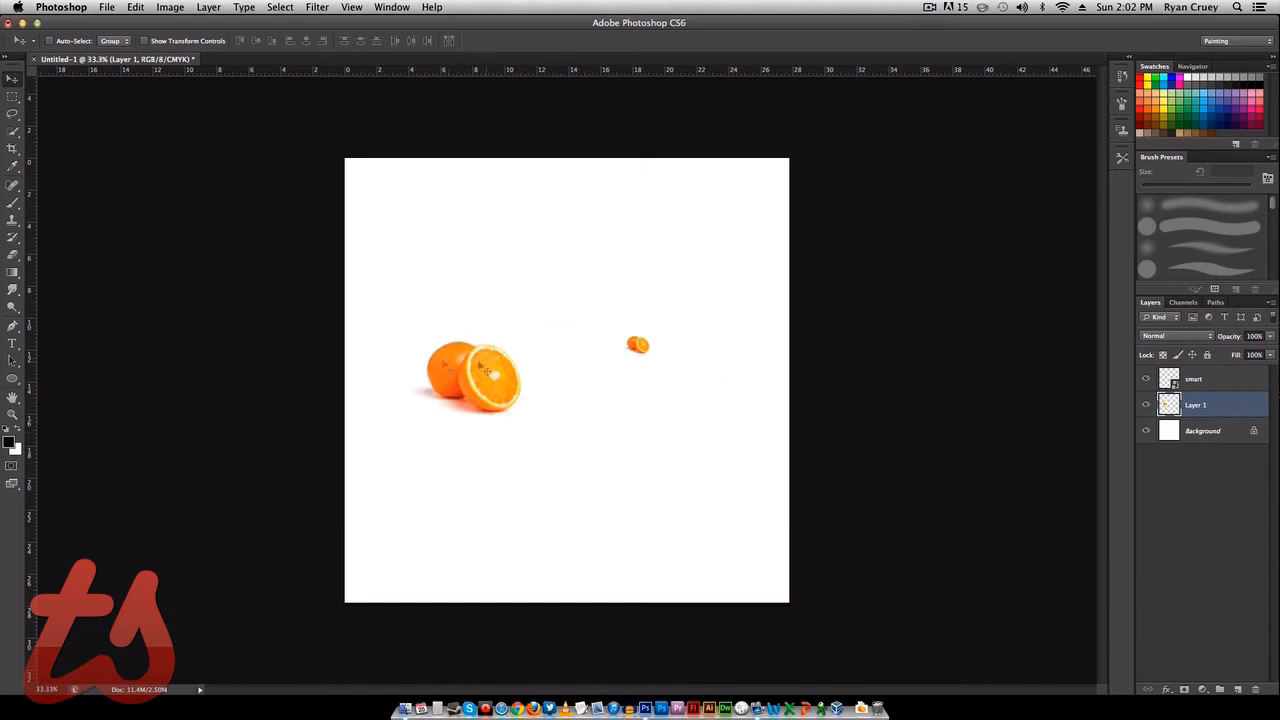
- Enlarge the smart layer's oranges to match Layer 1's and move them closer beside those oranges
click(1227, 386)
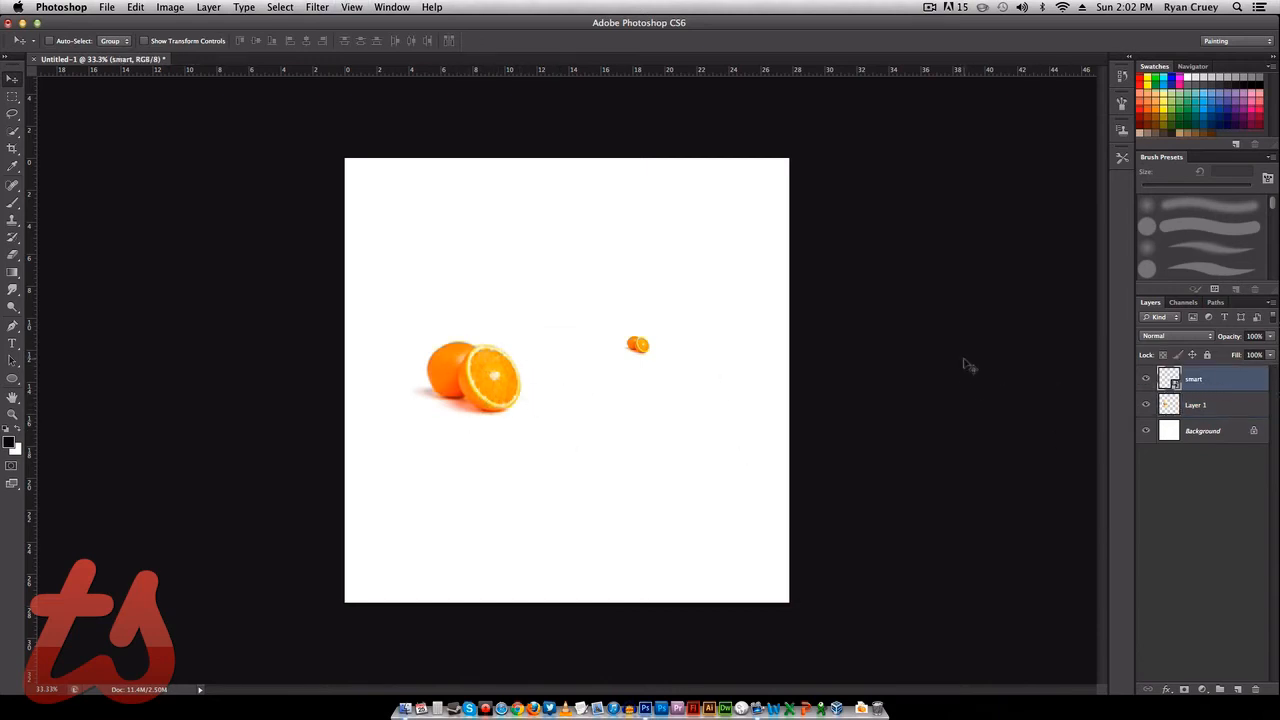
key(super+t)
drag(660, 357, 735, 429)
key(Return)
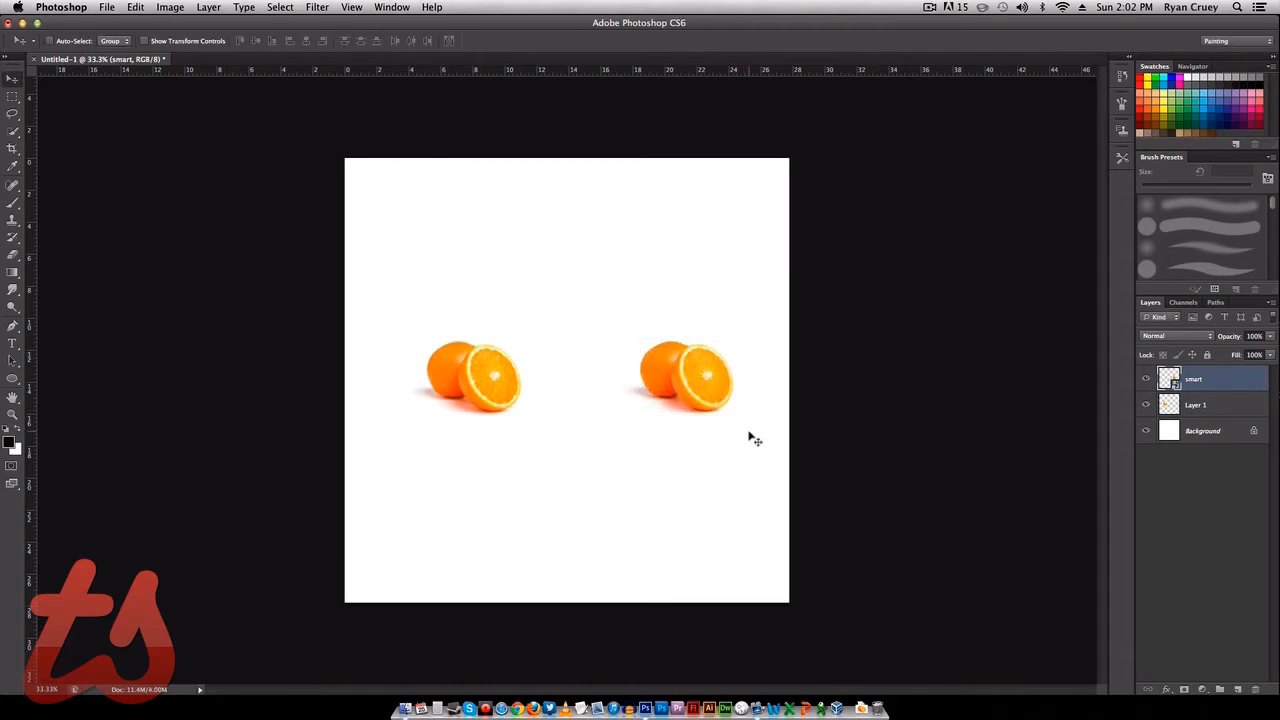
drag(703, 393, 616, 400)
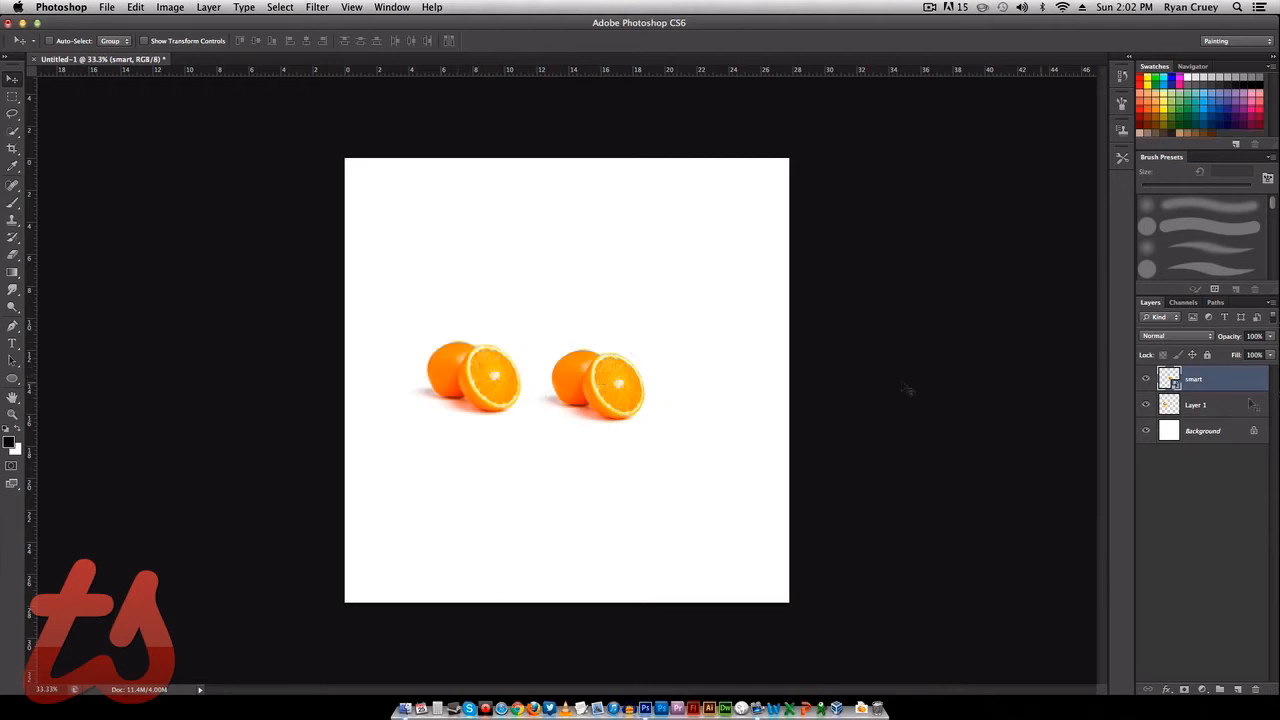
- Delete Layer 1 and the smart layer, keeping only the Background
click(1226, 427)
click(1220, 408)
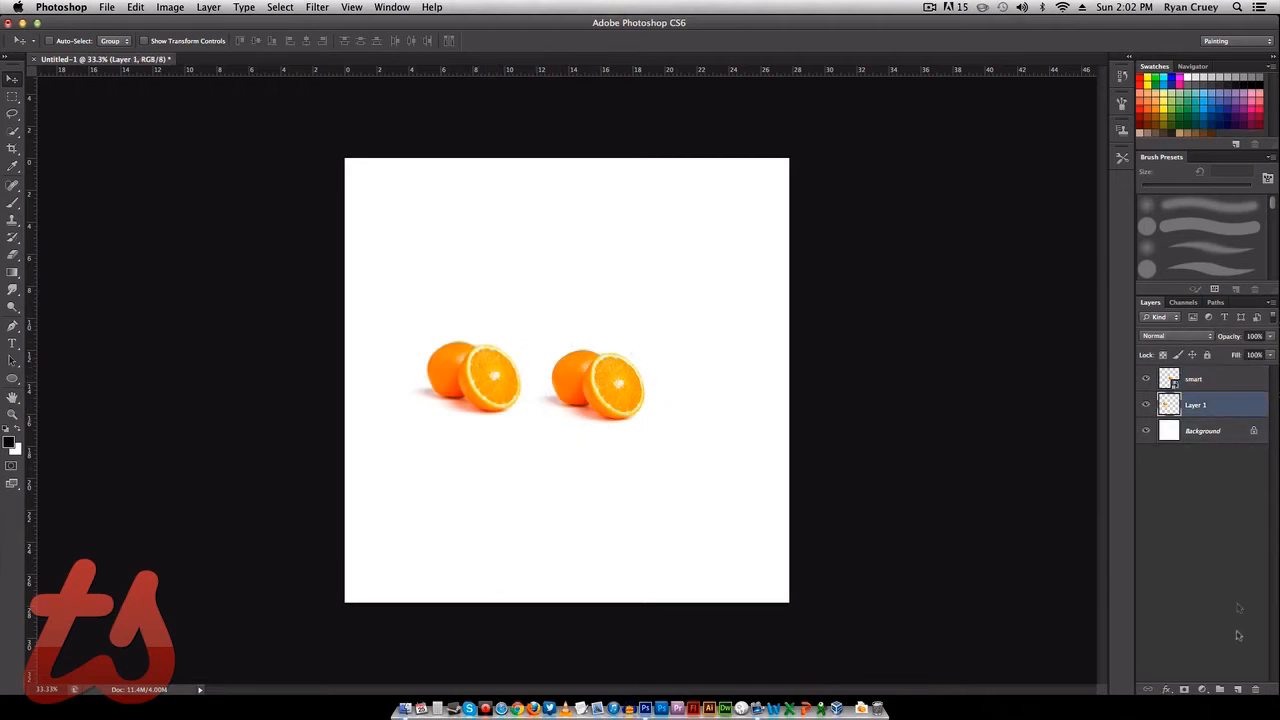
click(1256, 690)
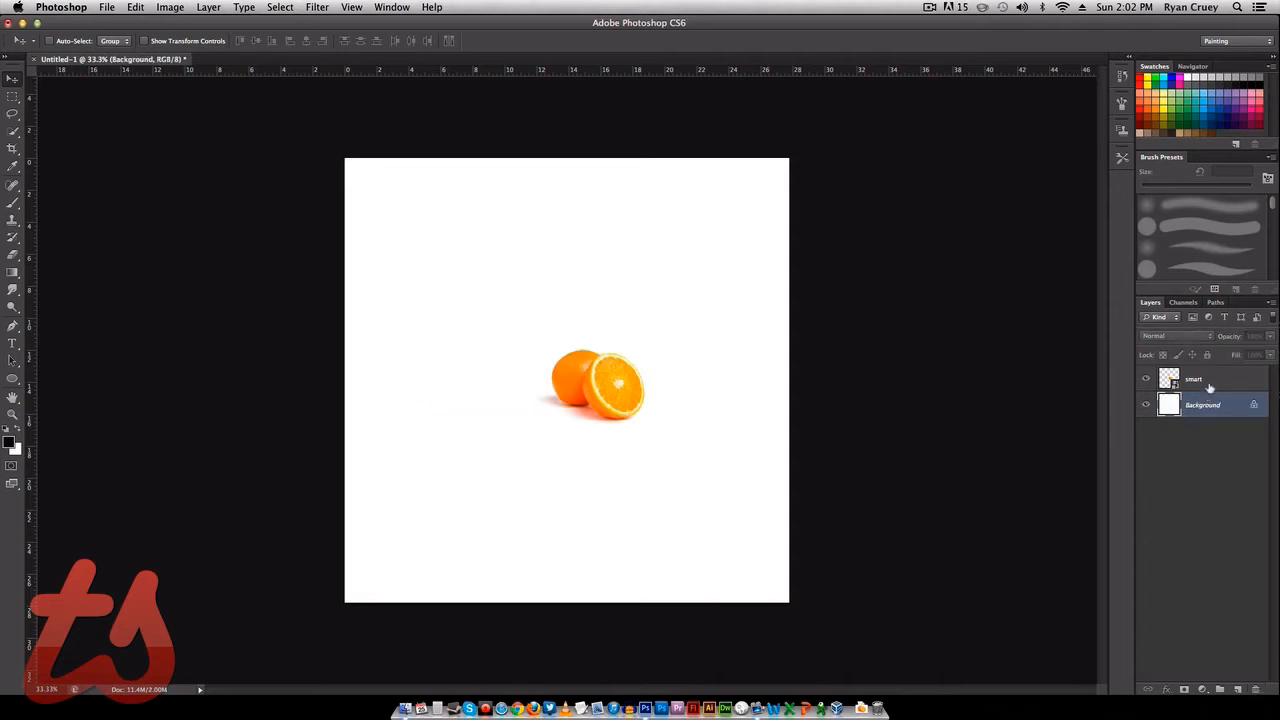
click(1205, 380)
click(1256, 690)
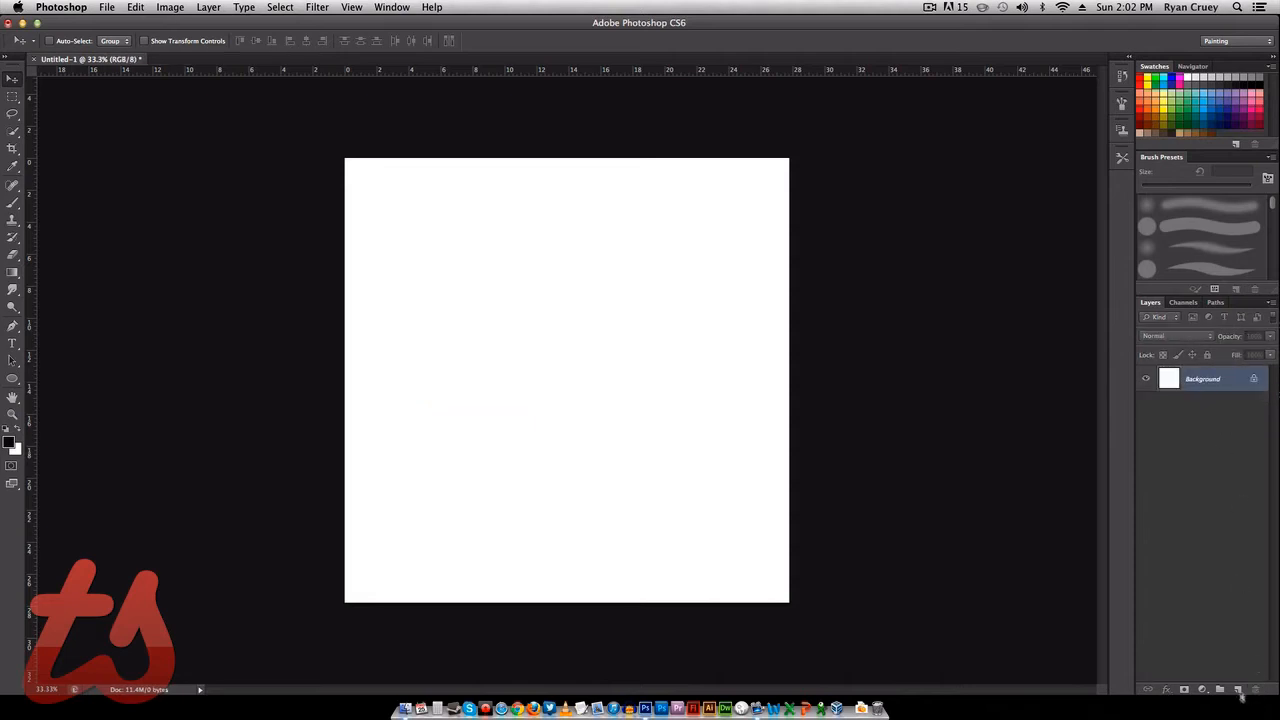
- Add three new empty layers above the Background
click(1238, 690)
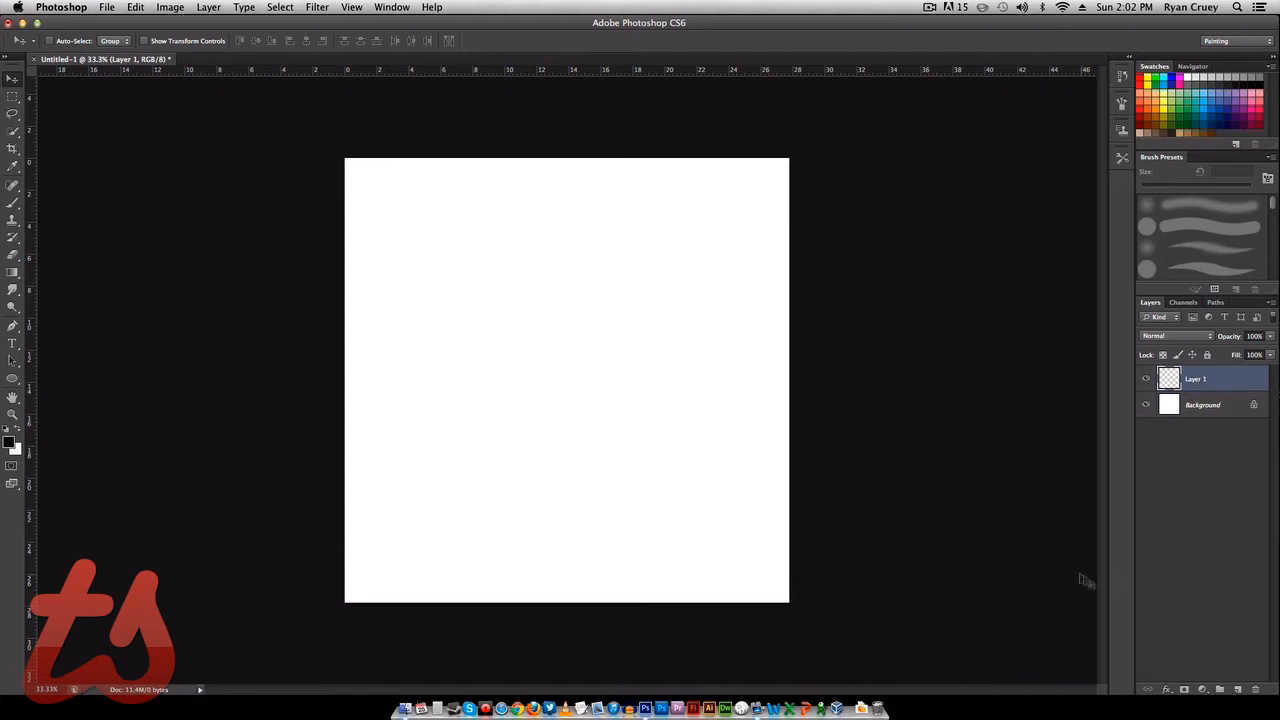
click(1238, 690)
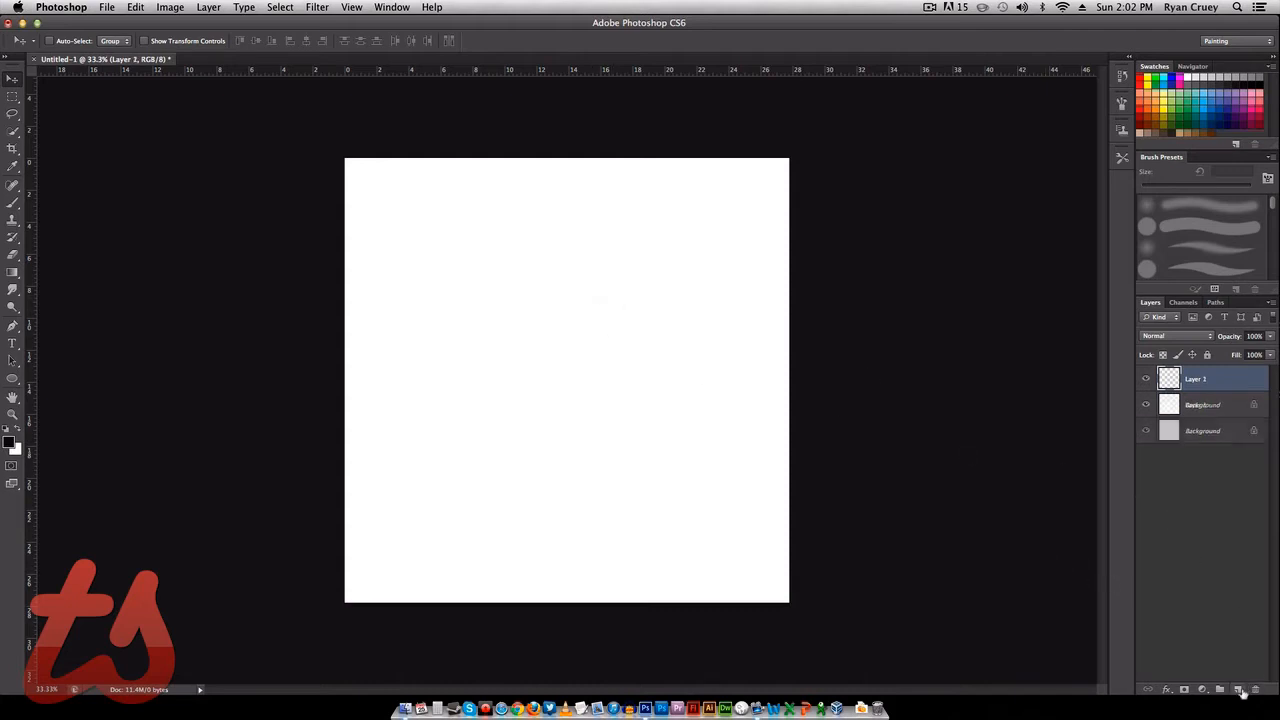
click(1238, 690)
- Paint a black dot on Layer 1 in the canvas's upper-left area with a 500 px hard brush
click(1207, 435)
key(b)
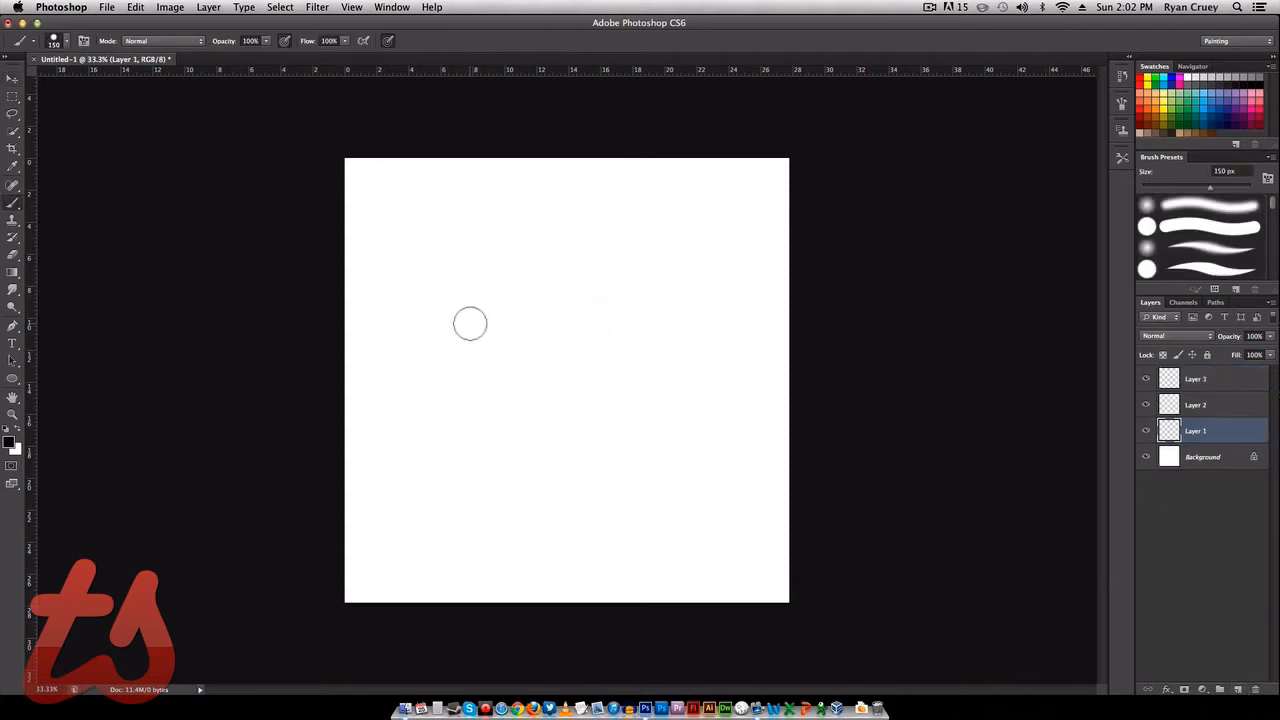
key(bracketright)
key(bracketright)
key(bracketright)
key(bracketright)
key(bracketright)
click(423, 237)
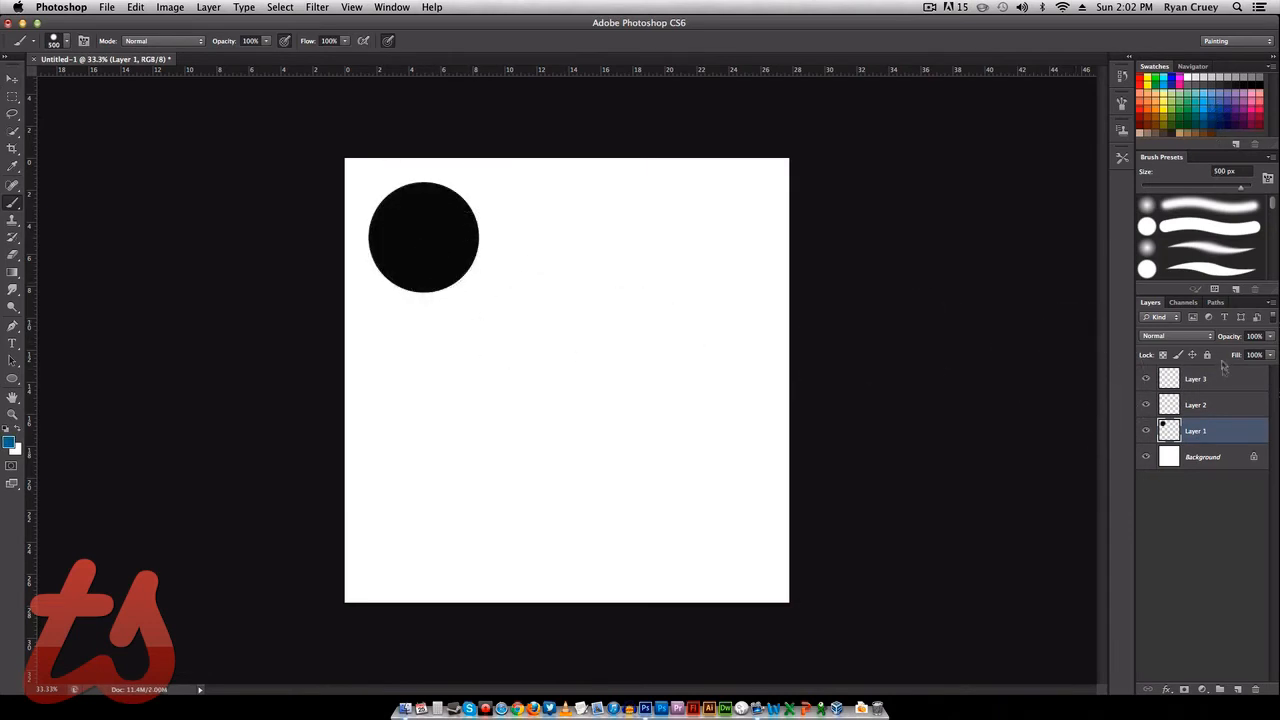
- Paint a blue dot beside the black one on Layer 2 and a dark red dot slightly overlapping the blue on Layer 3
click(1221, 404)
click(528, 239)
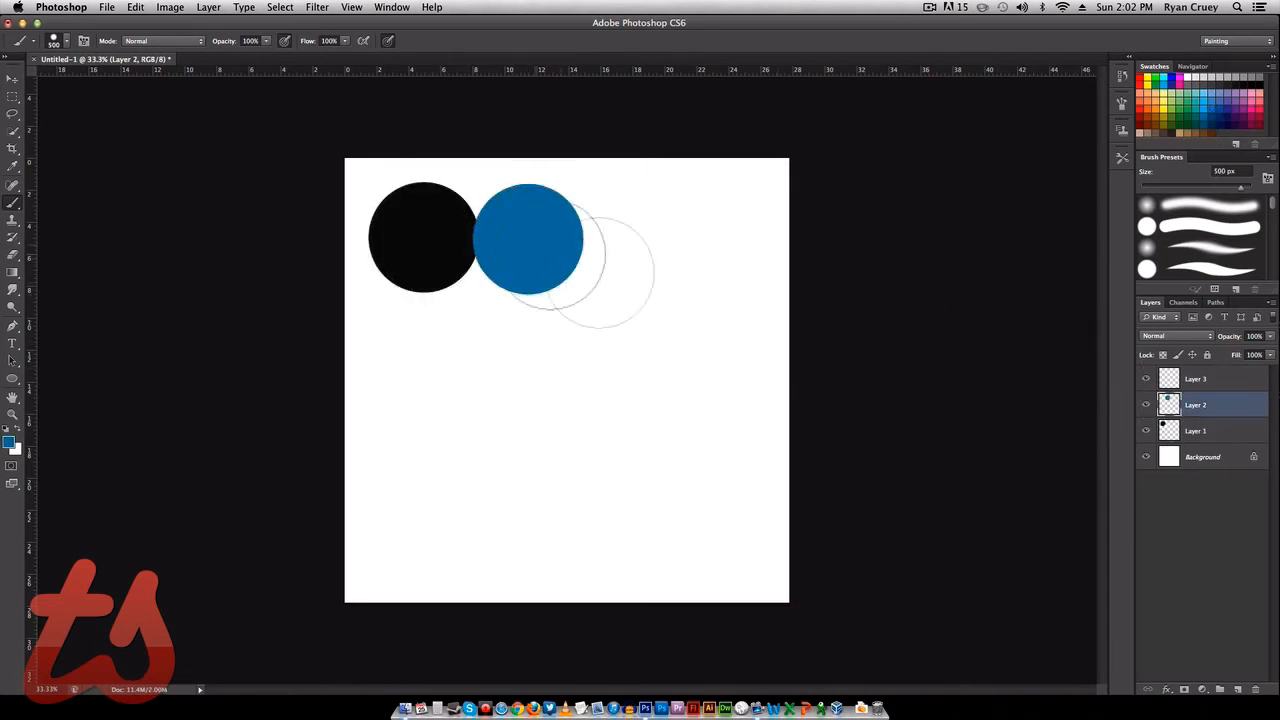
click(1216, 378)
click(1260, 117)
click(651, 246)
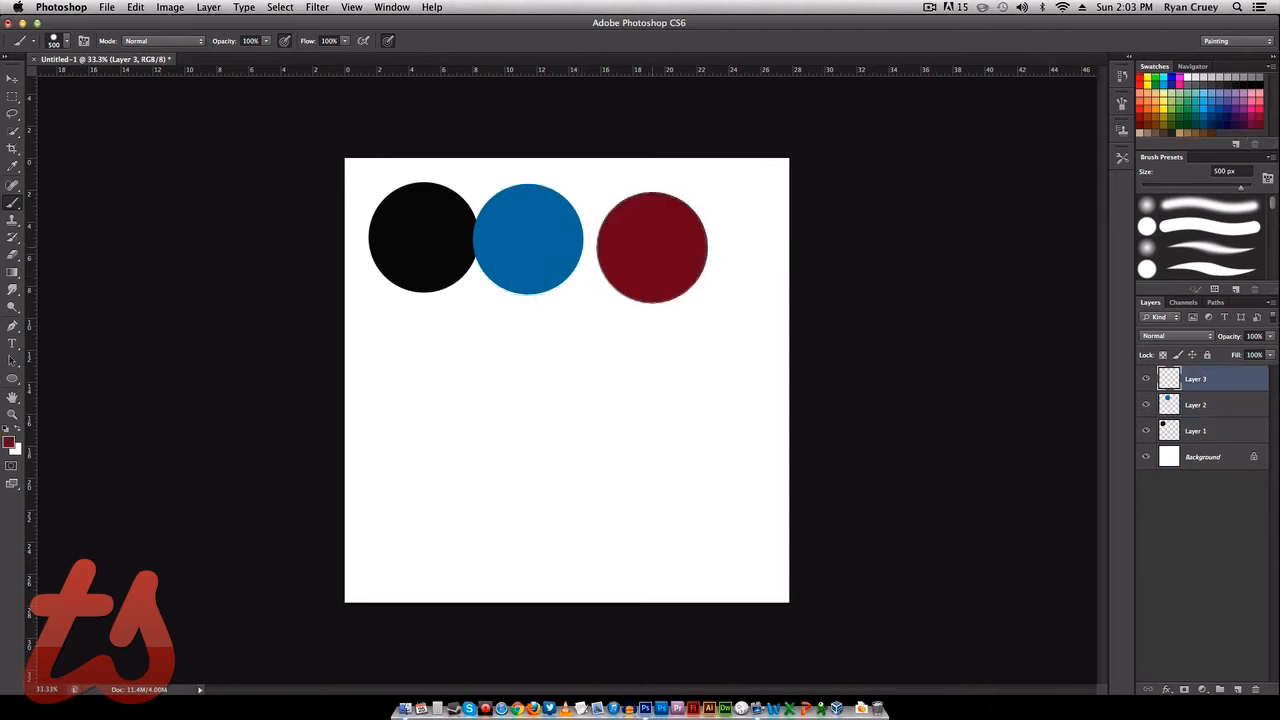
key(ctrl+z)
click(622, 244)
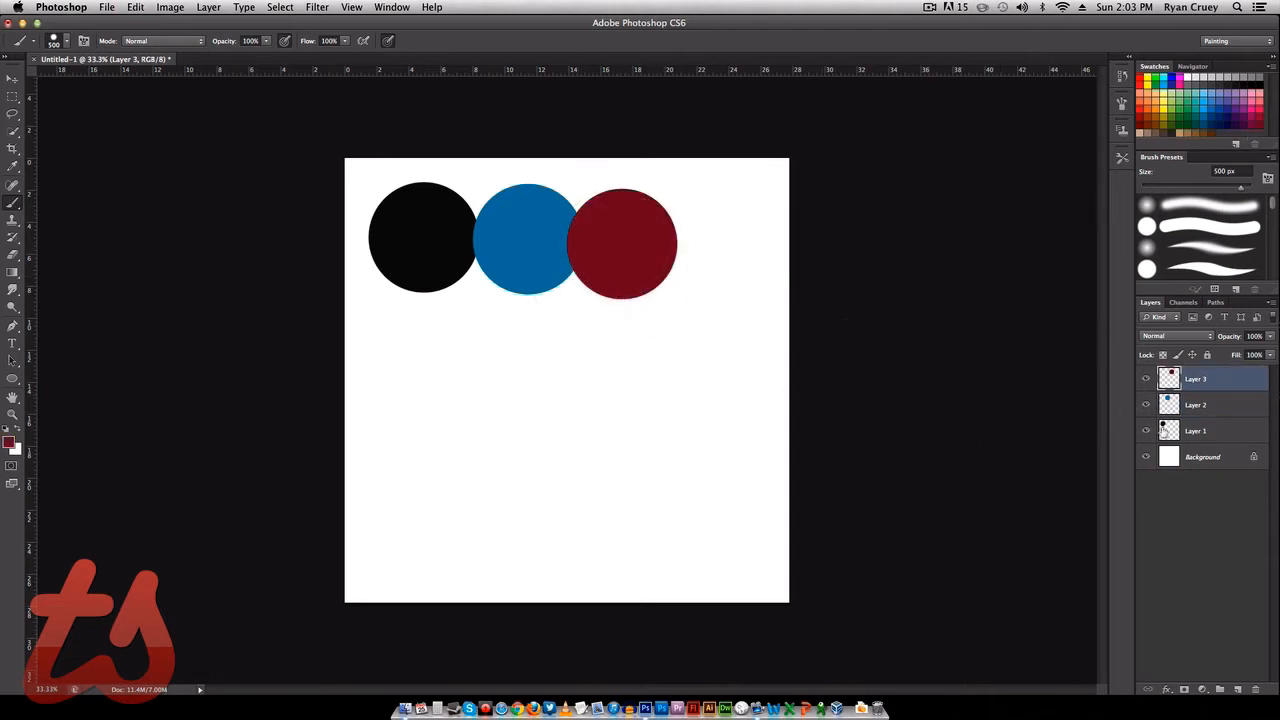
- Bring Layer 1 to the top of the layer stack and move its black dot below the red one
key(v)
drag(1200, 432, 1199, 378)
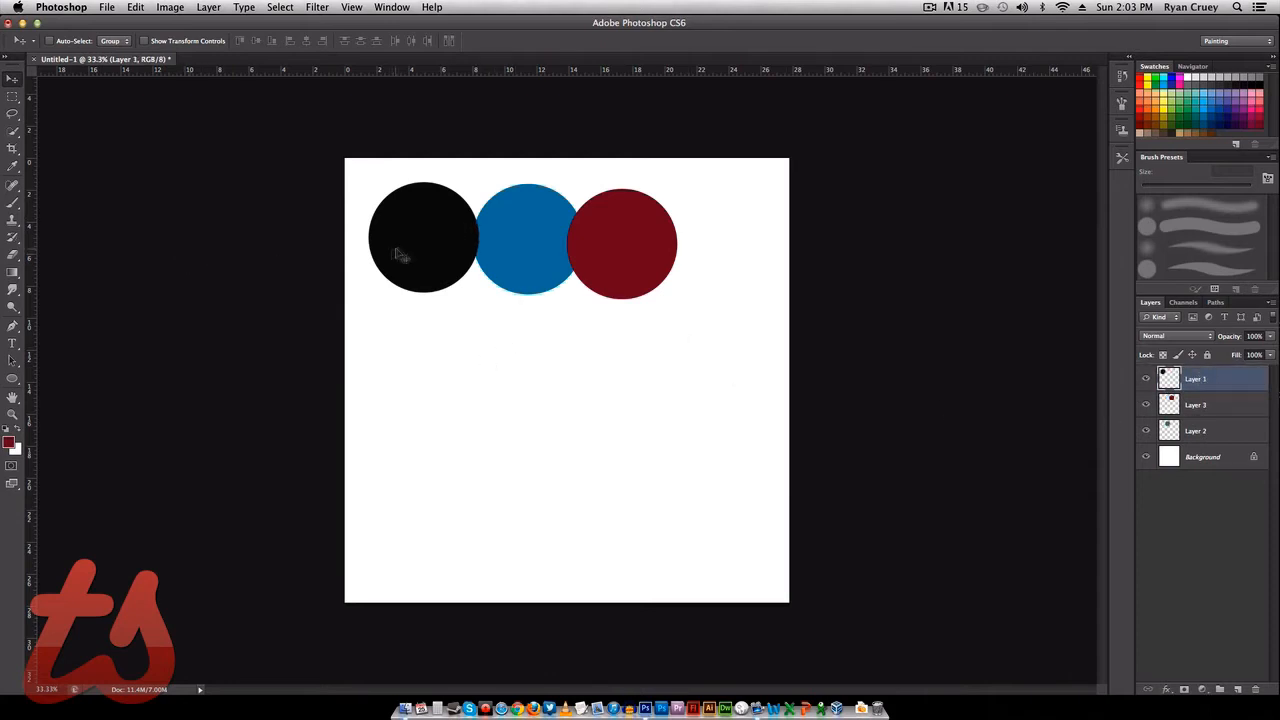
drag(397, 251, 613, 424)
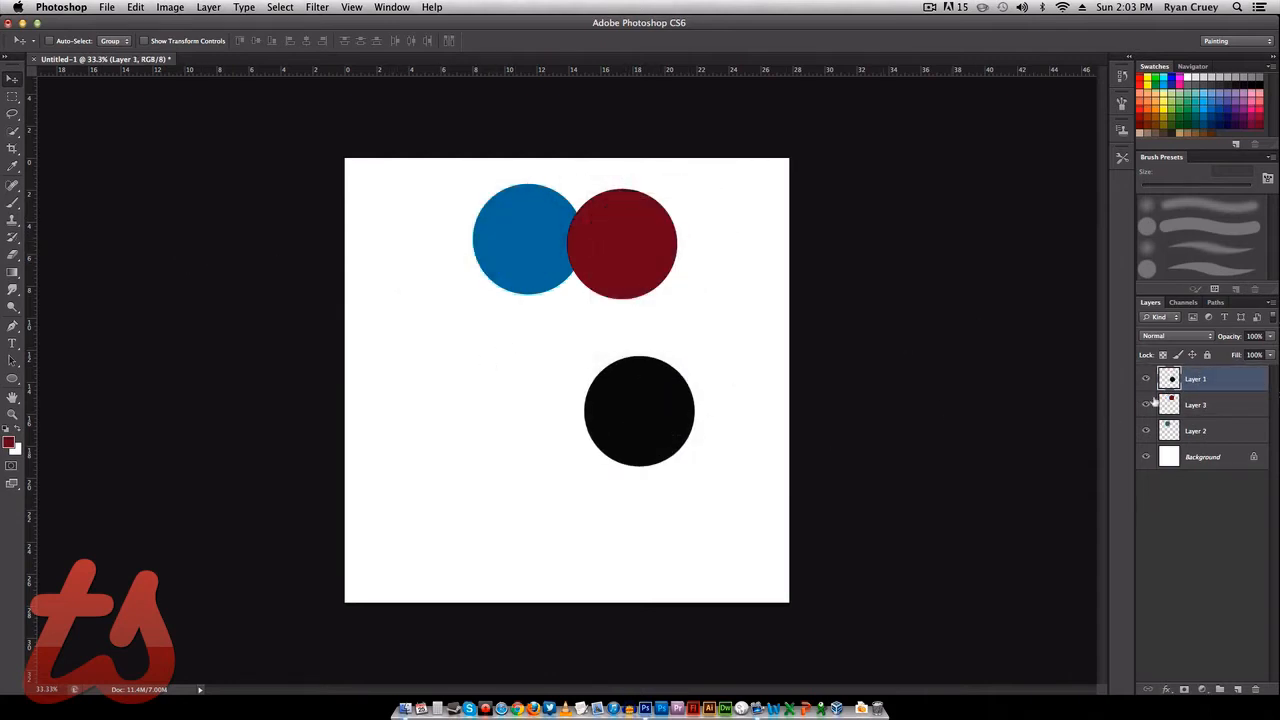
- Place Layer 3 above Layer 1 and arrange the dots in an overlapping column of red, black and blue from top to bottom
drag(1213, 398, 1205, 418)
mouse_move(611, 223)
mouse_down()
mouse_move(646, 299)
mouse_move(611, 221)
mouse_up()
click(1190, 382)
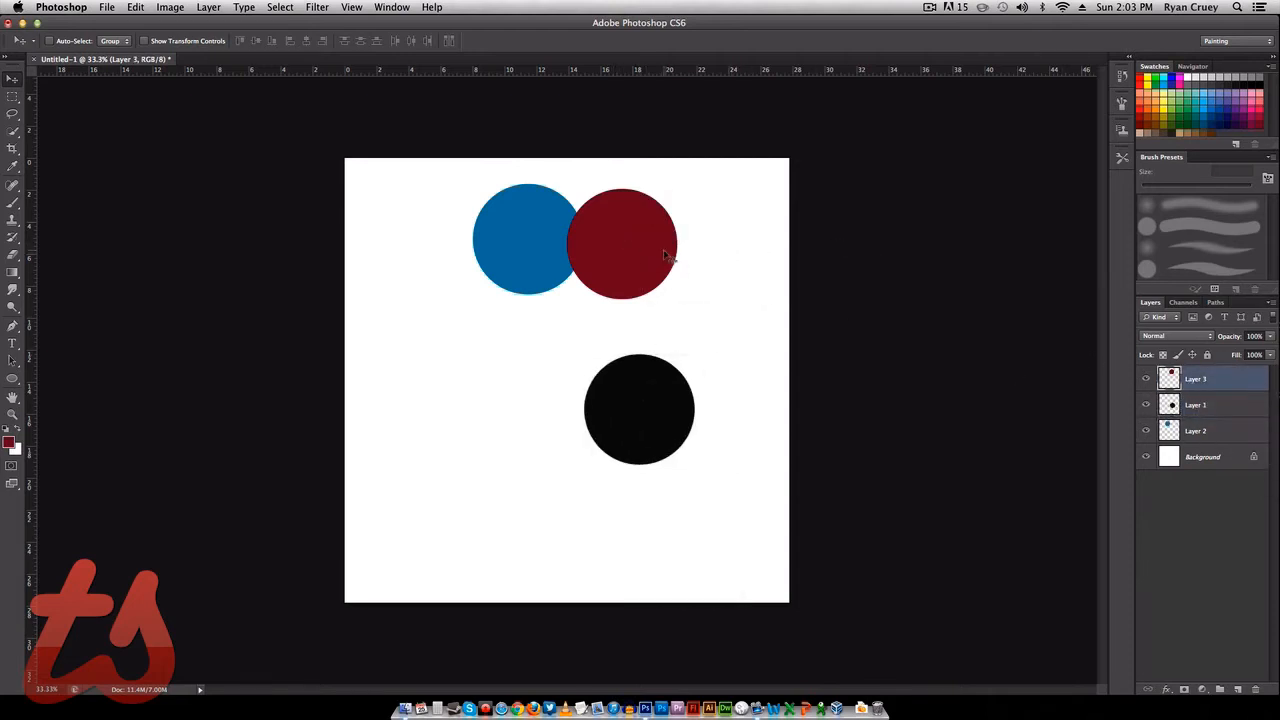
drag(668, 257, 694, 364)
click(1220, 435)
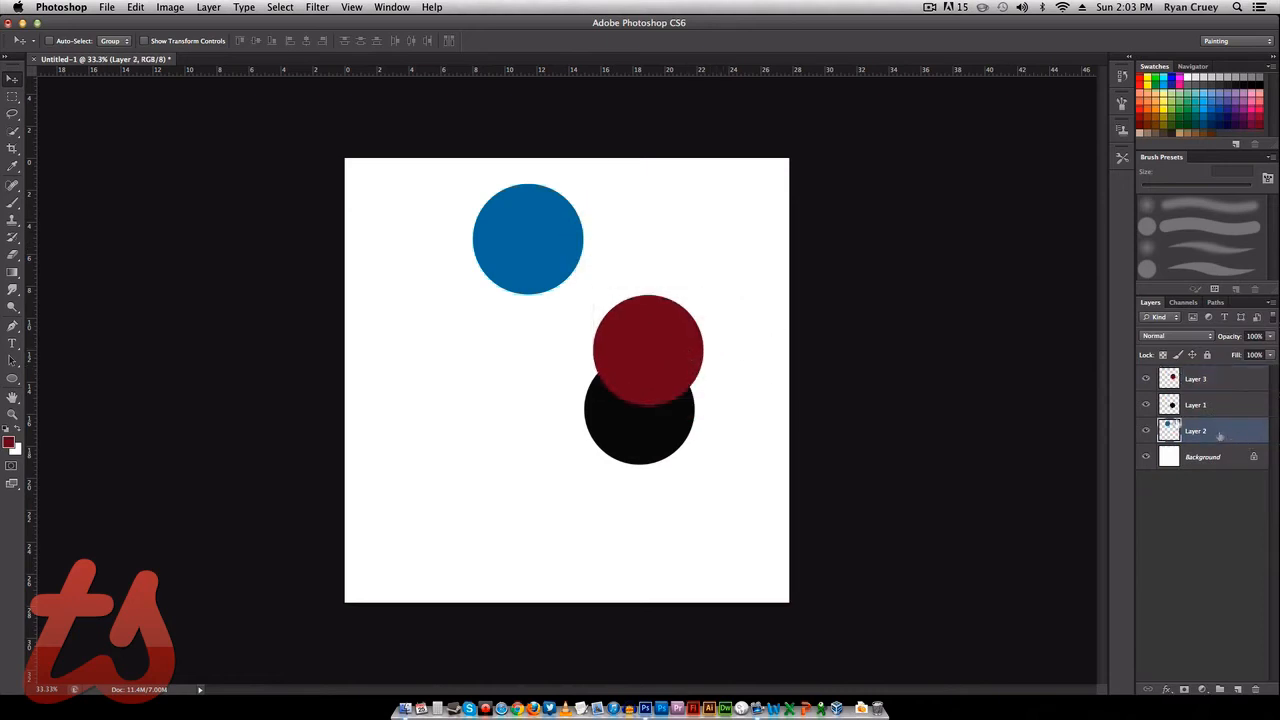
drag(557, 240, 665, 465)
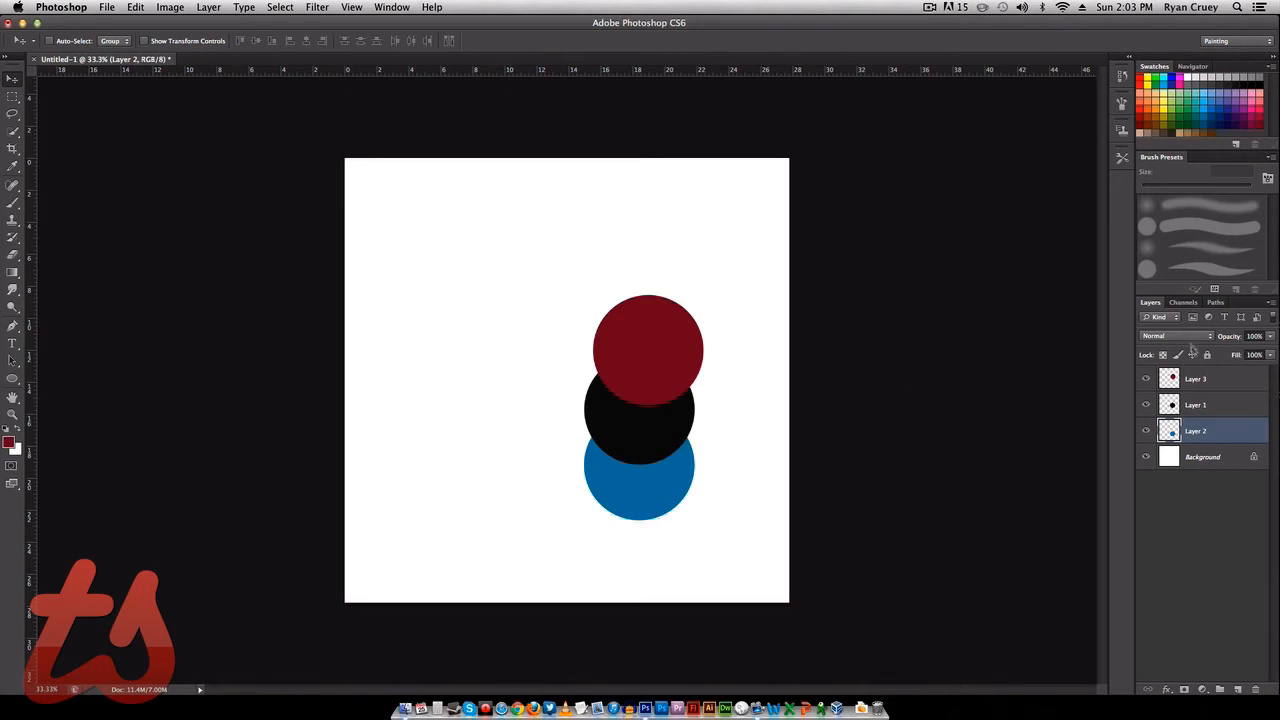
- Delete the layers holding the blue and black dots
click(1245, 690)
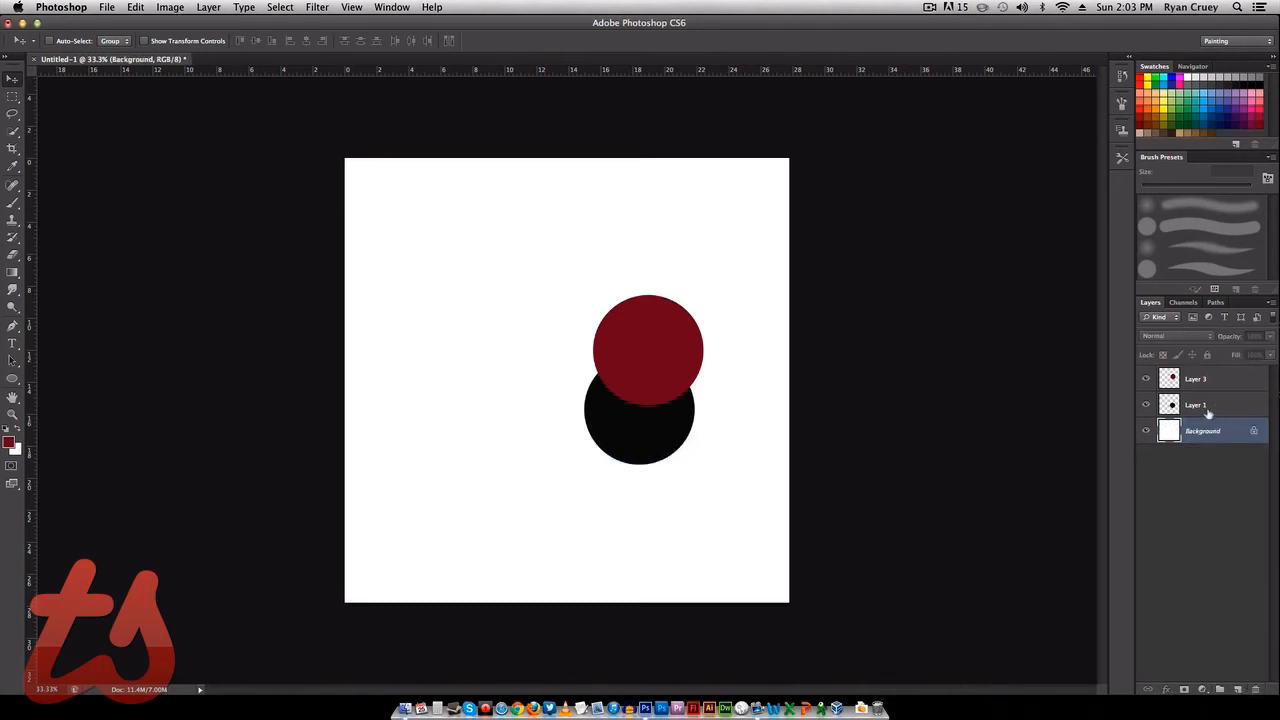
click(1205, 405)
click(1256, 691)
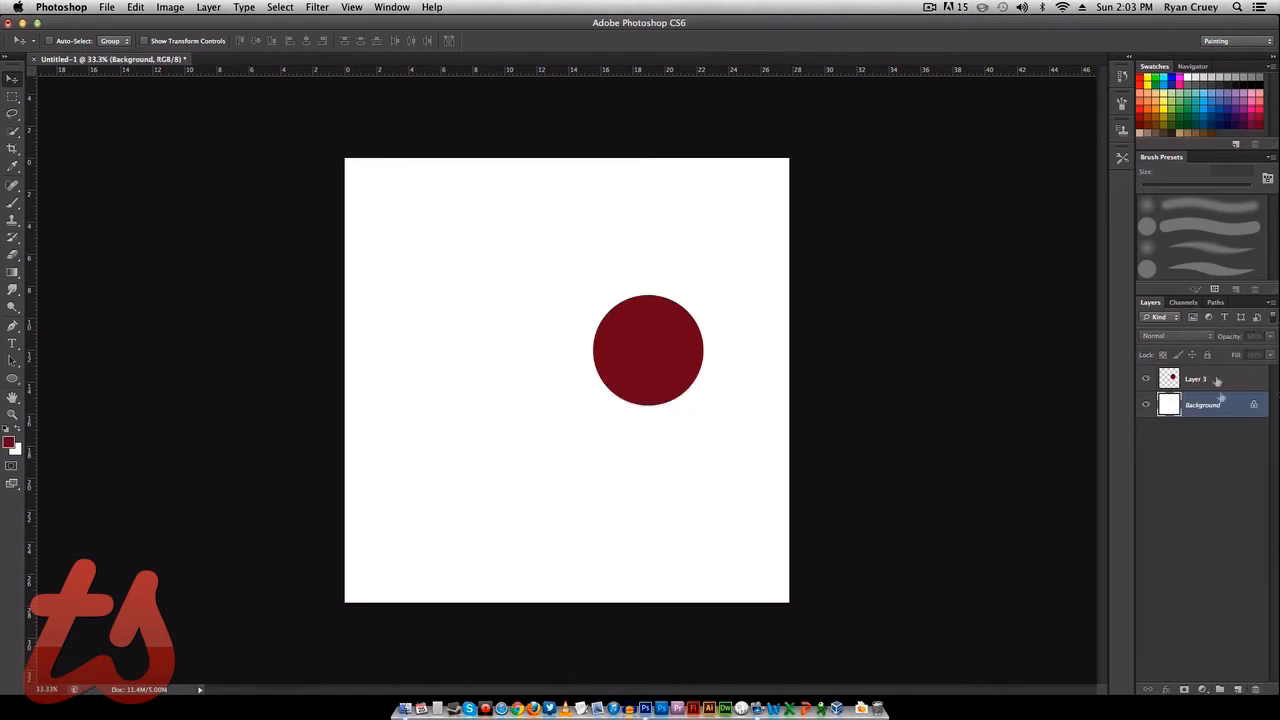
- Try the Saturation and Hue blend modes on Layer 3's red dot
click(1215, 380)
click(1190, 337)
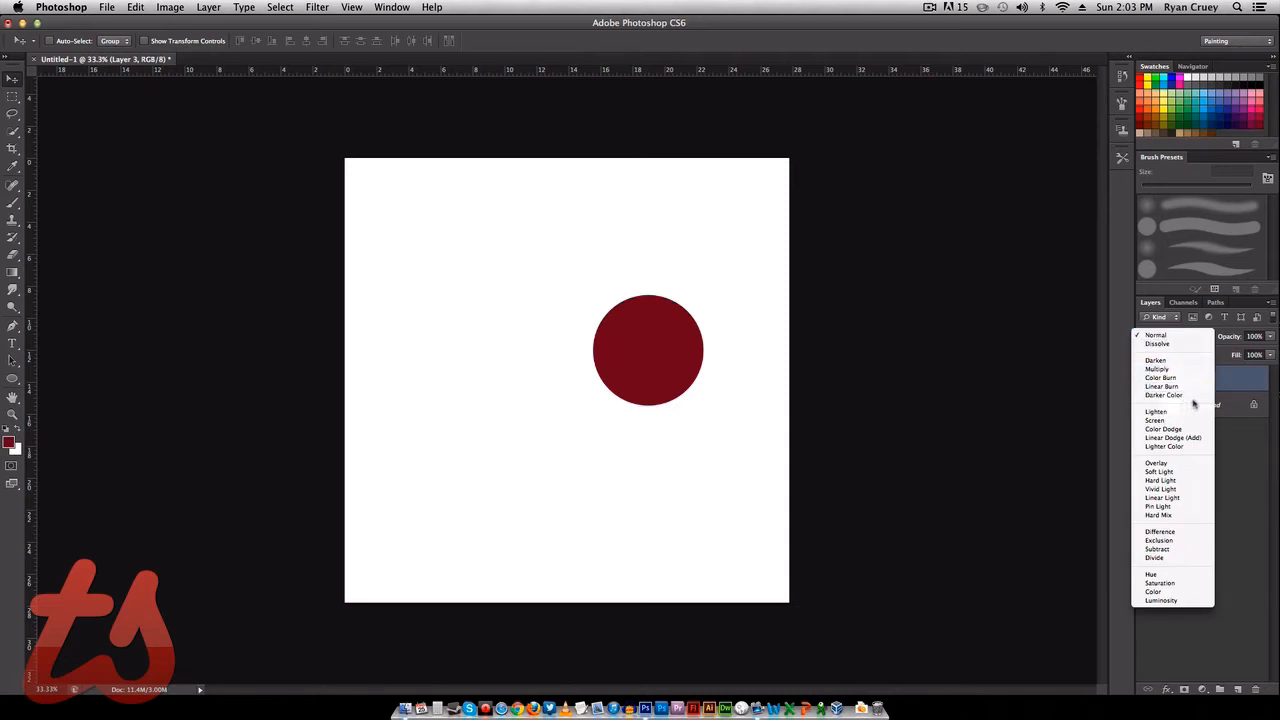
click(1177, 583)
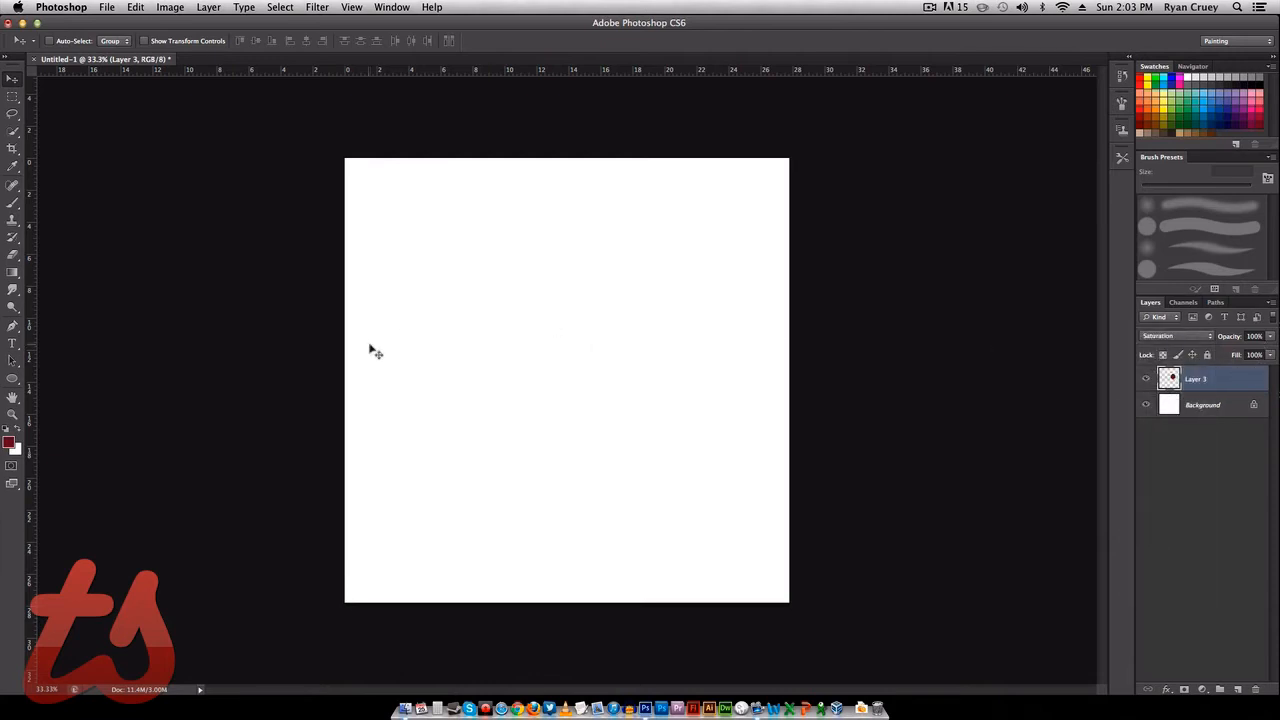
key(b)
click(1149, 337)
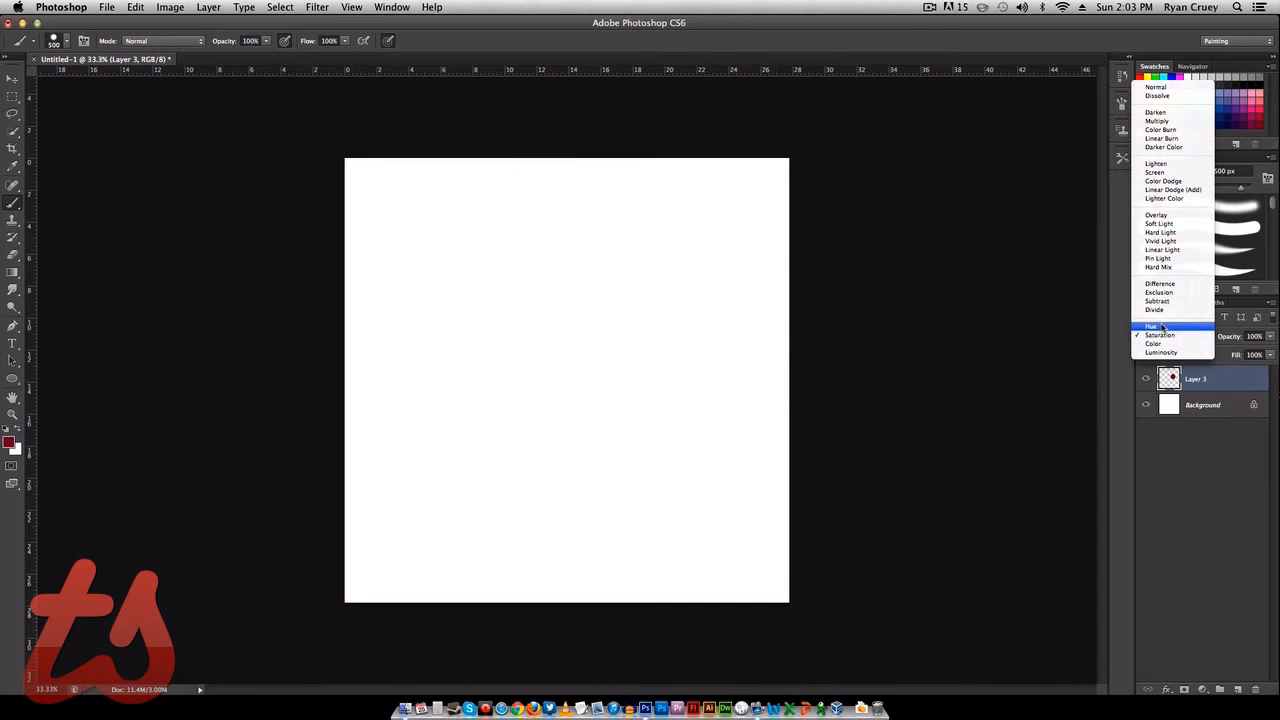
click(1151, 326)
- Compare the Difference and Hue blend modes on Layer 3, leaving the layer set to Difference
click(1165, 337)
click(1179, 293)
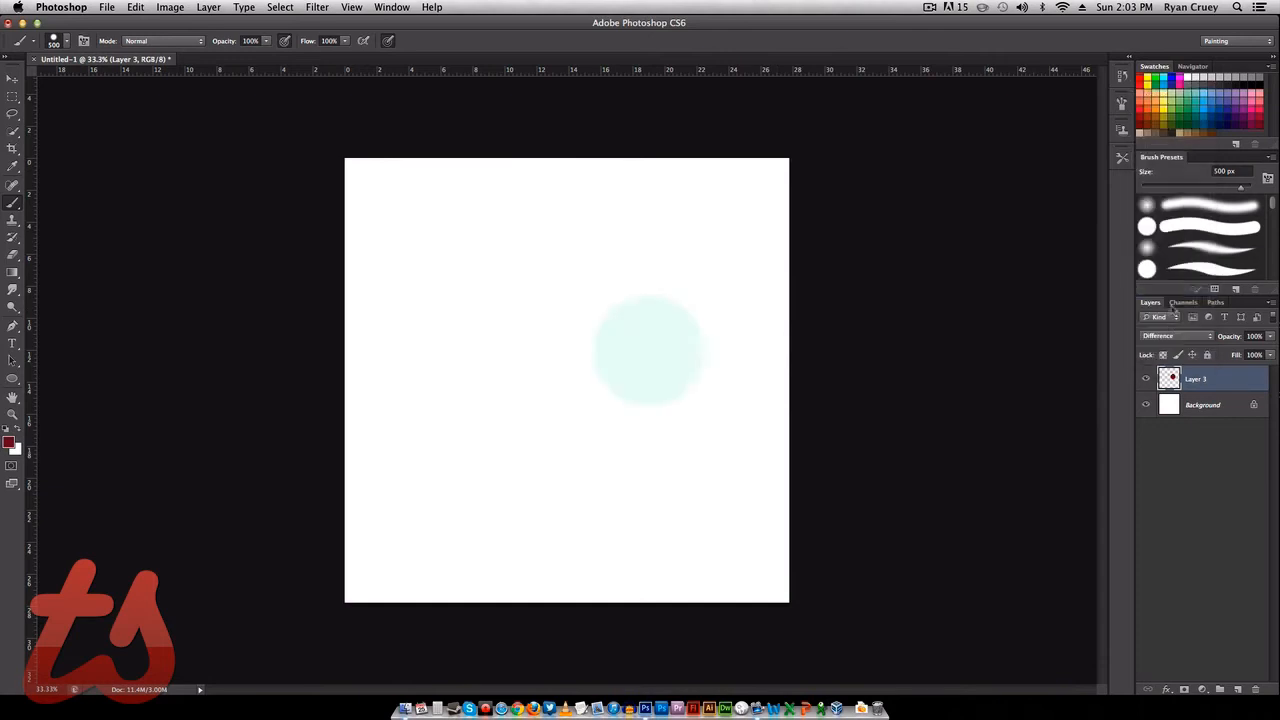
click(1174, 341)
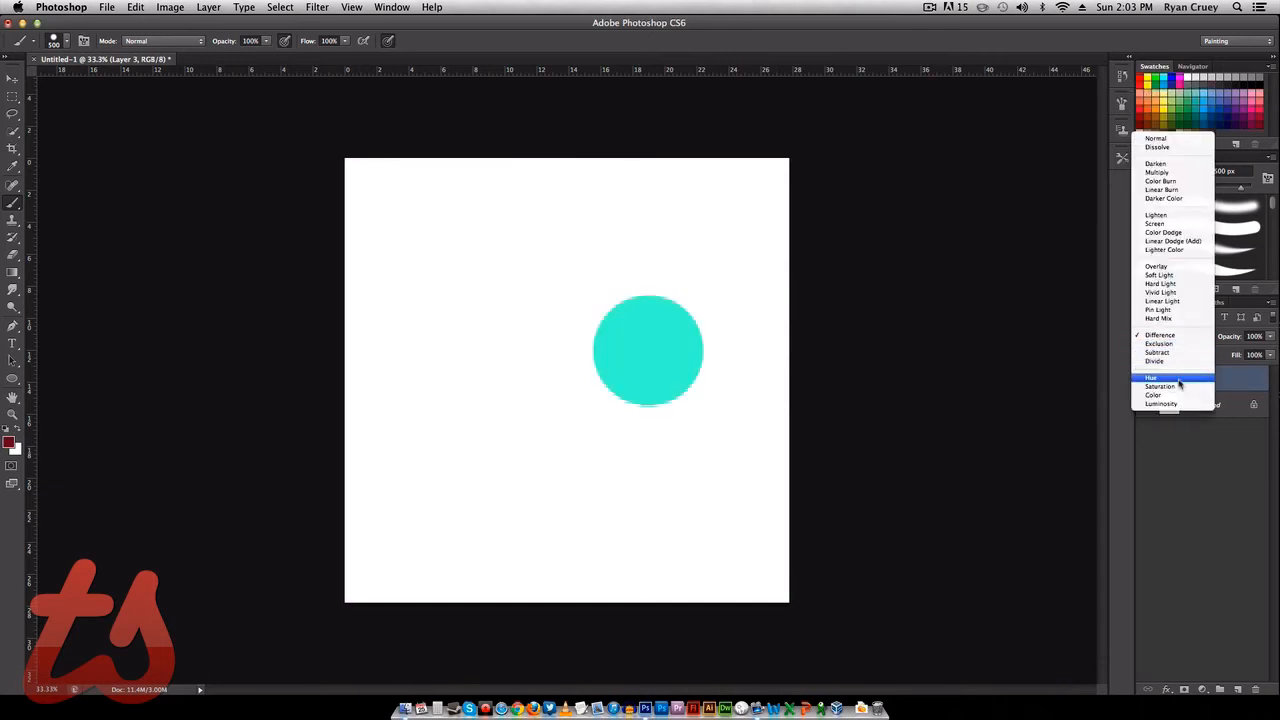
click(1177, 372)
click(1176, 336)
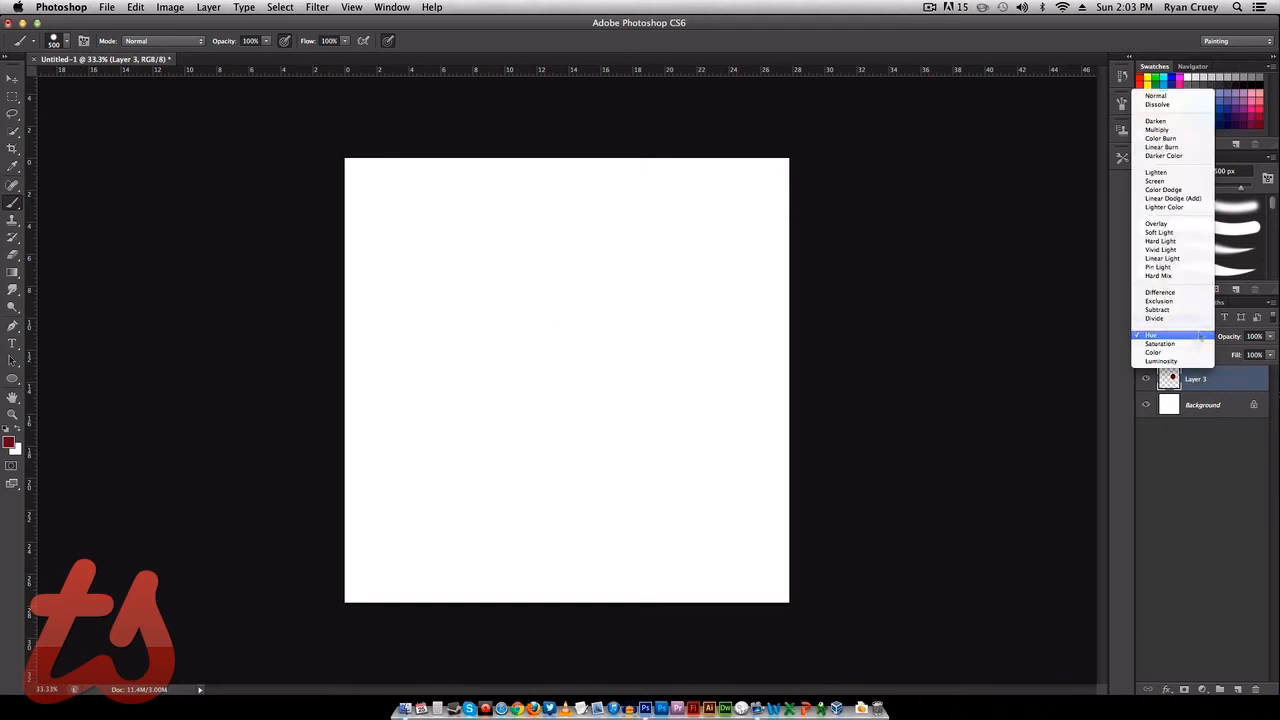
click(1179, 291)
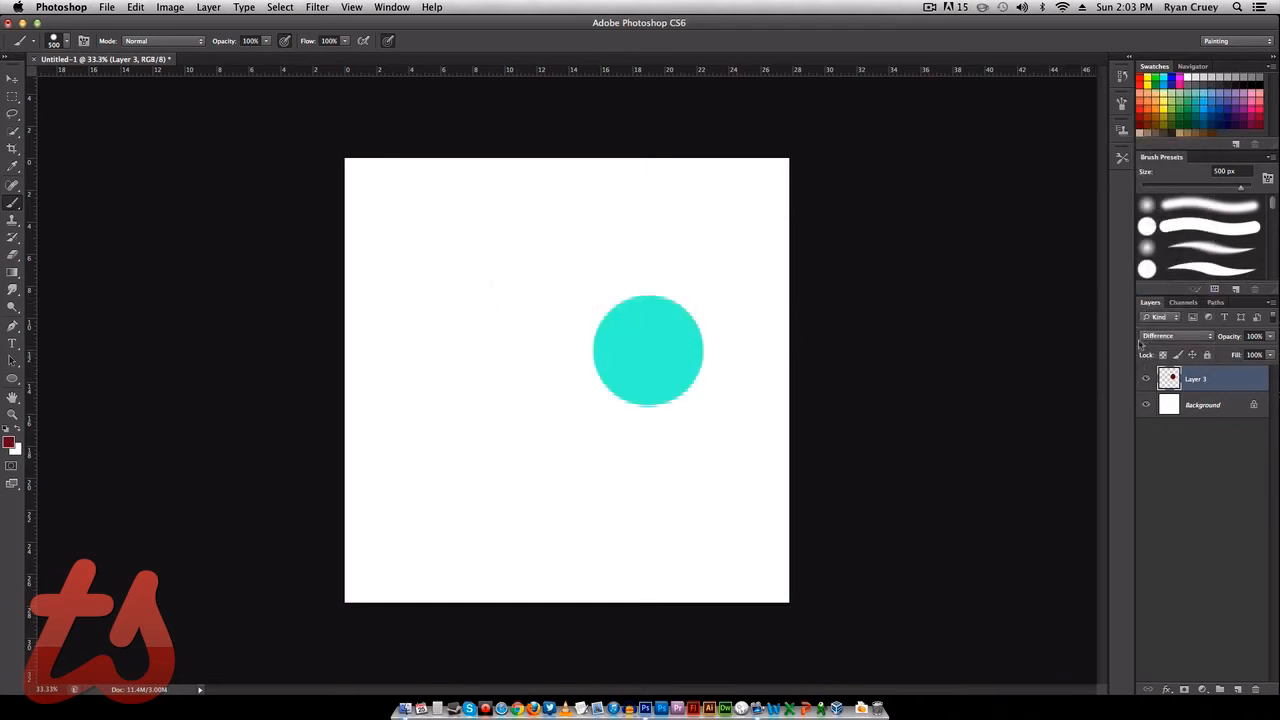
- Try the Soft Light blend mode on Layer 3, and leave the layer set to Overlay
click(1150, 337)
click(1172, 275)
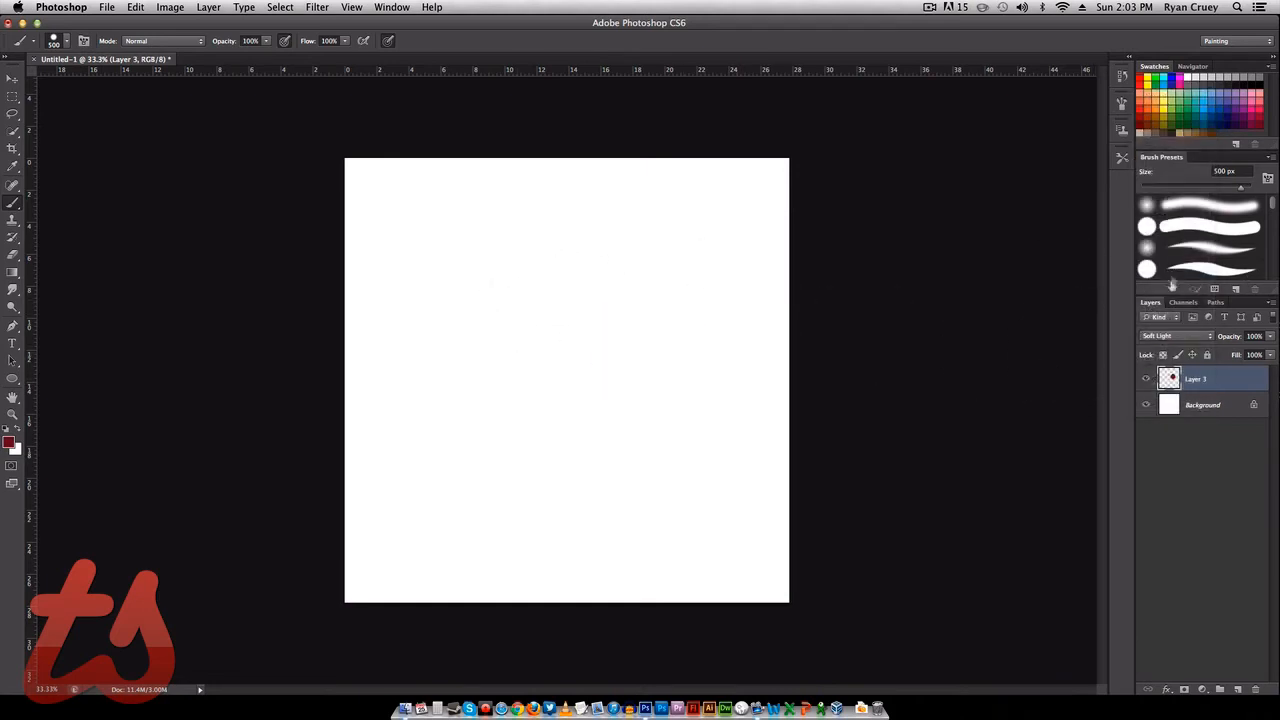
click(1175, 333)
click(1172, 326)
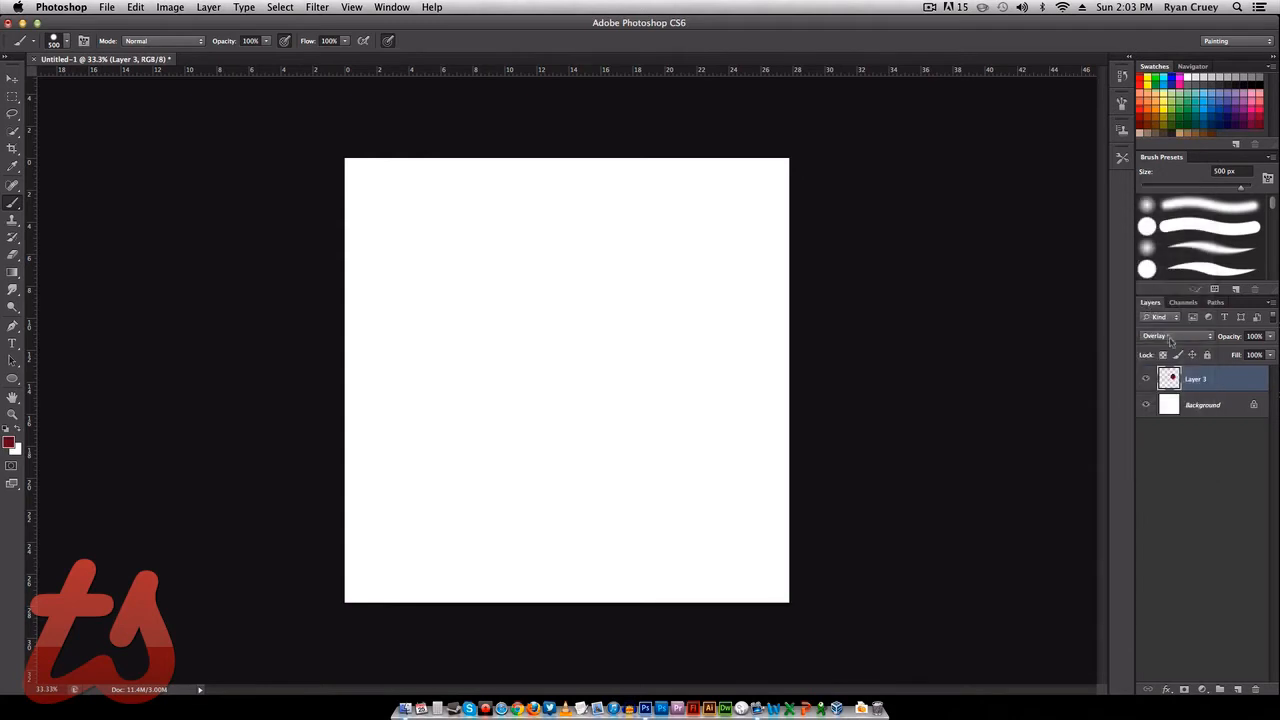
- Add a new layer directly above the Background and paint a large black area on it beneath the red dot
click(1244, 404)
click(1238, 690)
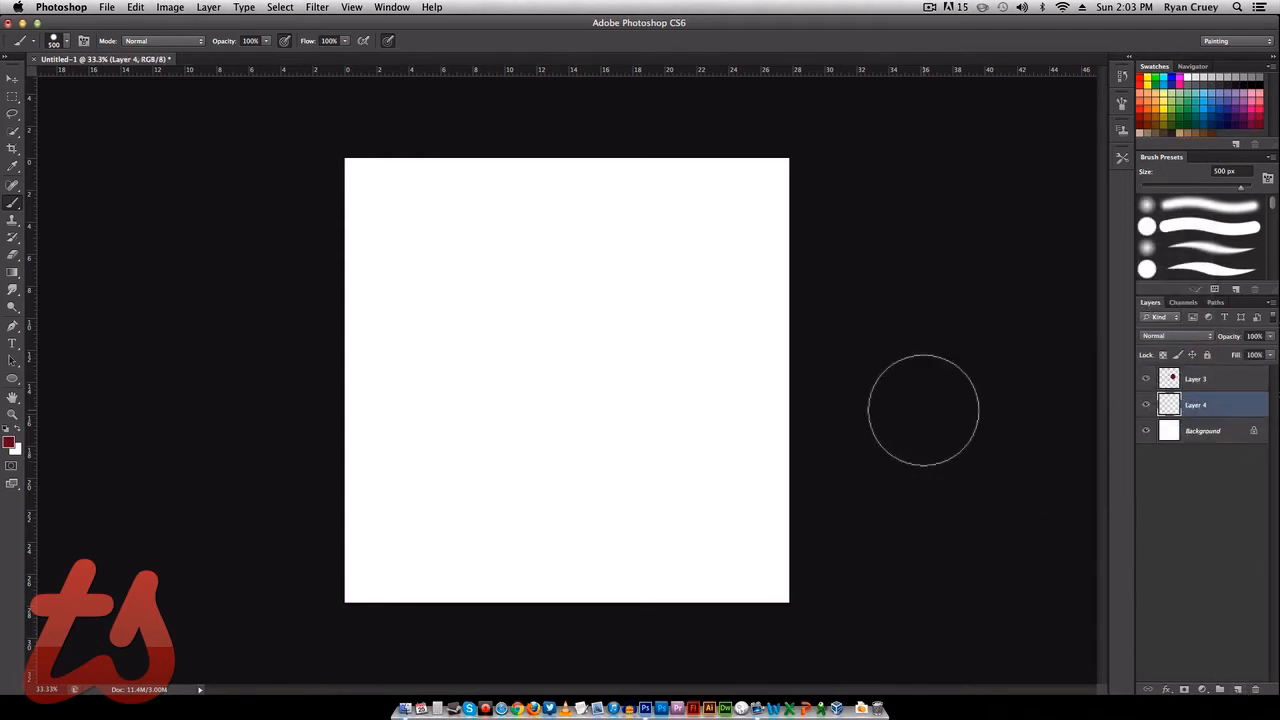
key(d)
mouse_move(688, 322)
mouse_down()
mouse_move(614, 341)
mouse_move(666, 375)
mouse_move(709, 309)
mouse_move(770, 285)
mouse_up()
- Move the black-painted Layer 4 above Layer 3 in the layer stack
click(1200, 381)
click(1180, 336)
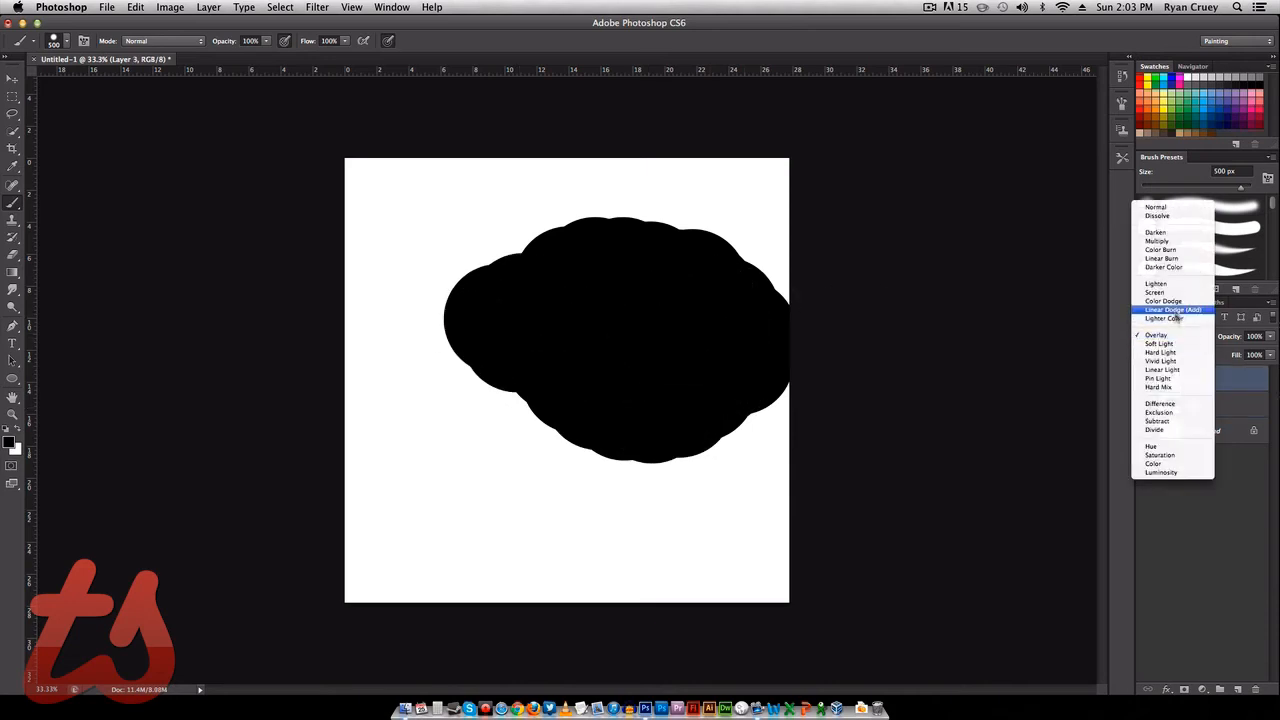
click(1251, 399)
drag(1224, 406, 1222, 378)
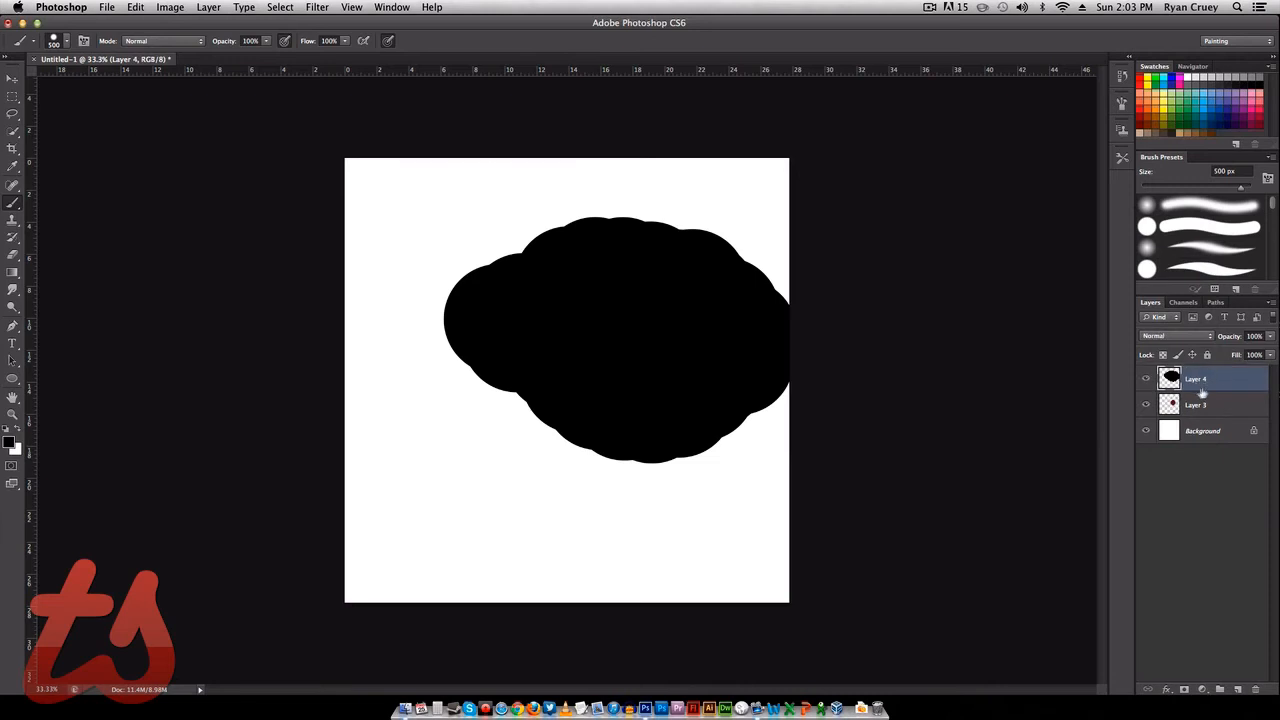
- Delete Layer 4 and Layer 3, keeping only the Background
click(1146, 379)
click(1255, 689)
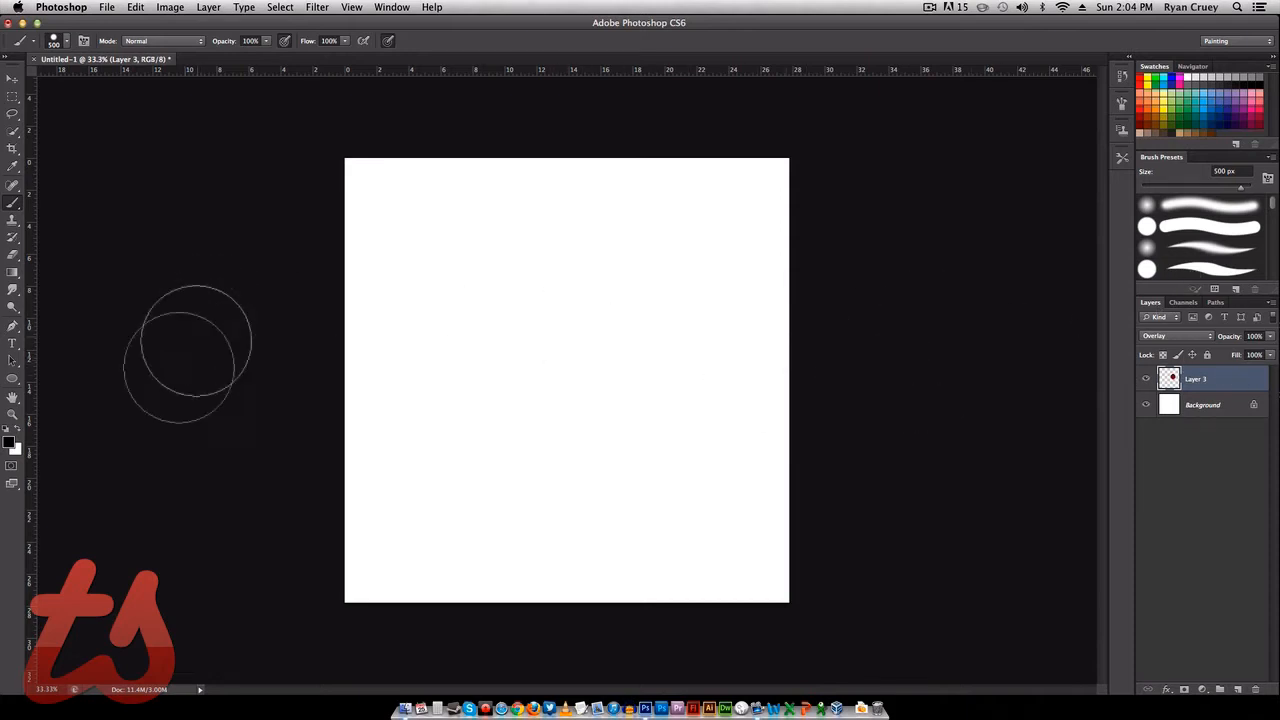
click(1255, 690)
- Add two new layers and paint a dark green 500 px dot on Layer 1, near the canvas centre
click(1238, 690)
click(1238, 690)
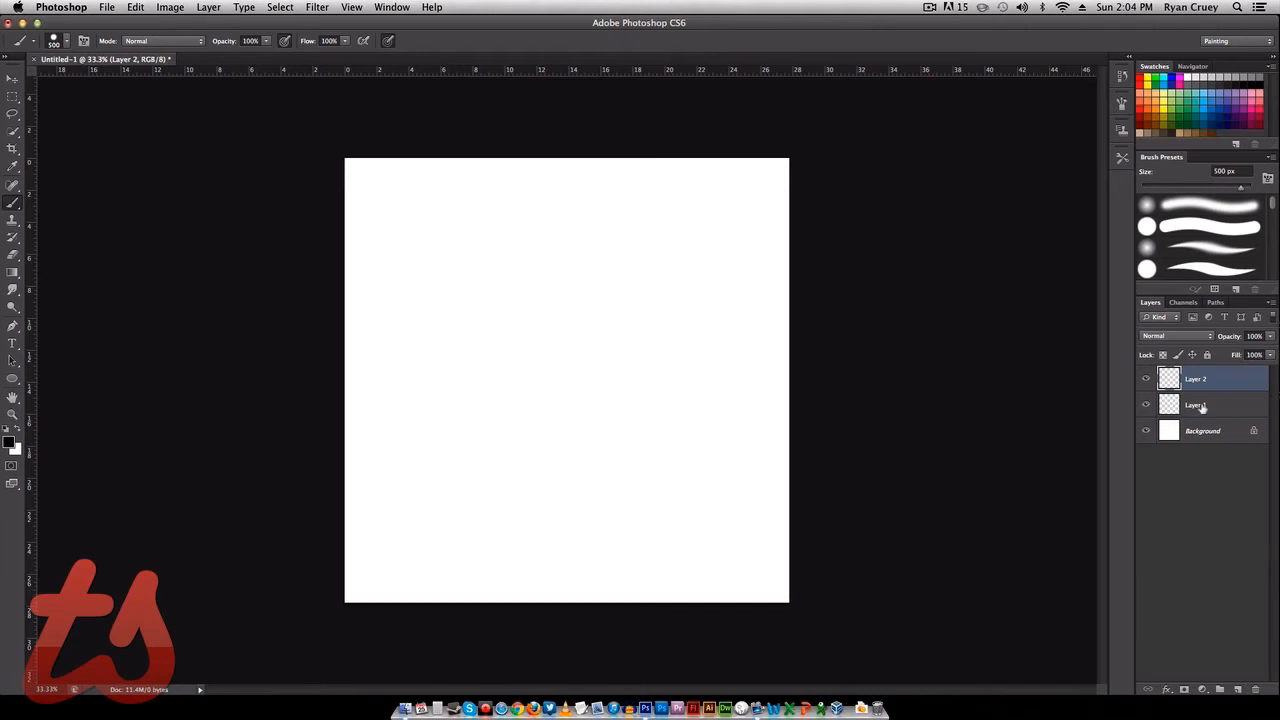
click(1203, 407)
click(1183, 121)
click(513, 377)
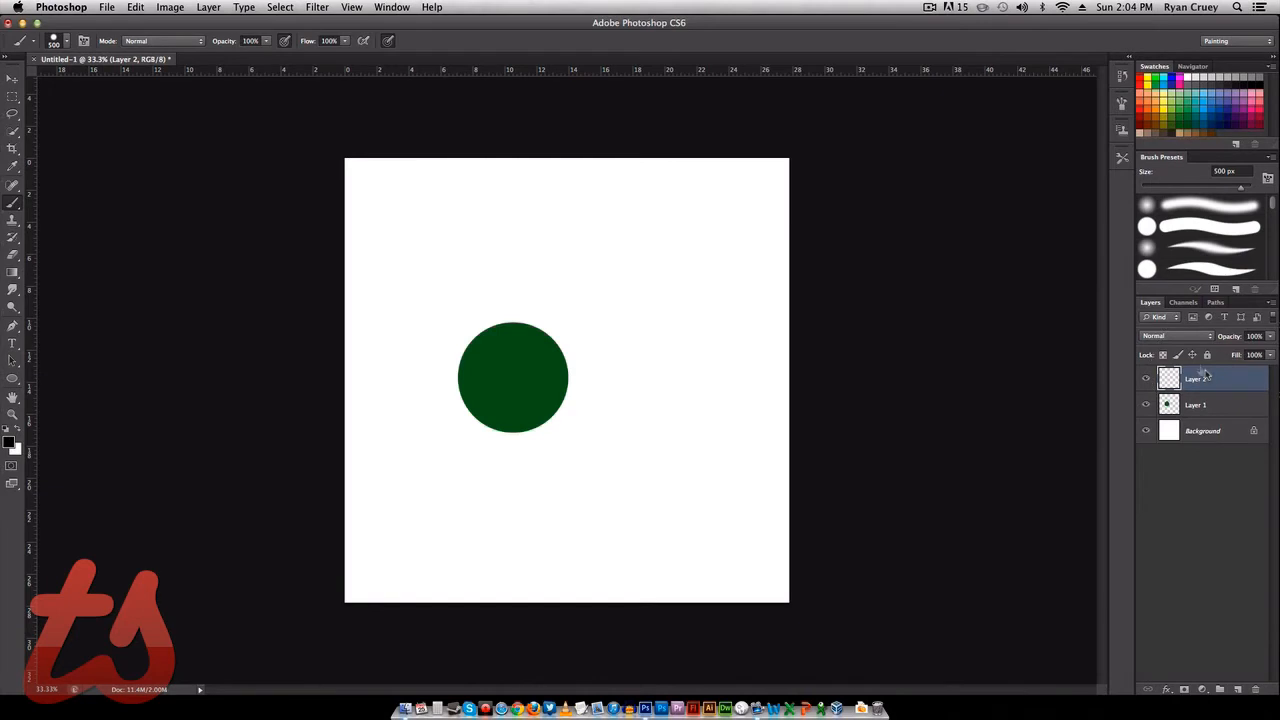
- Set Layer 2's blend mode to Overlay, test black brushwork over the green dot, and undo the stroke
click(1185, 338)
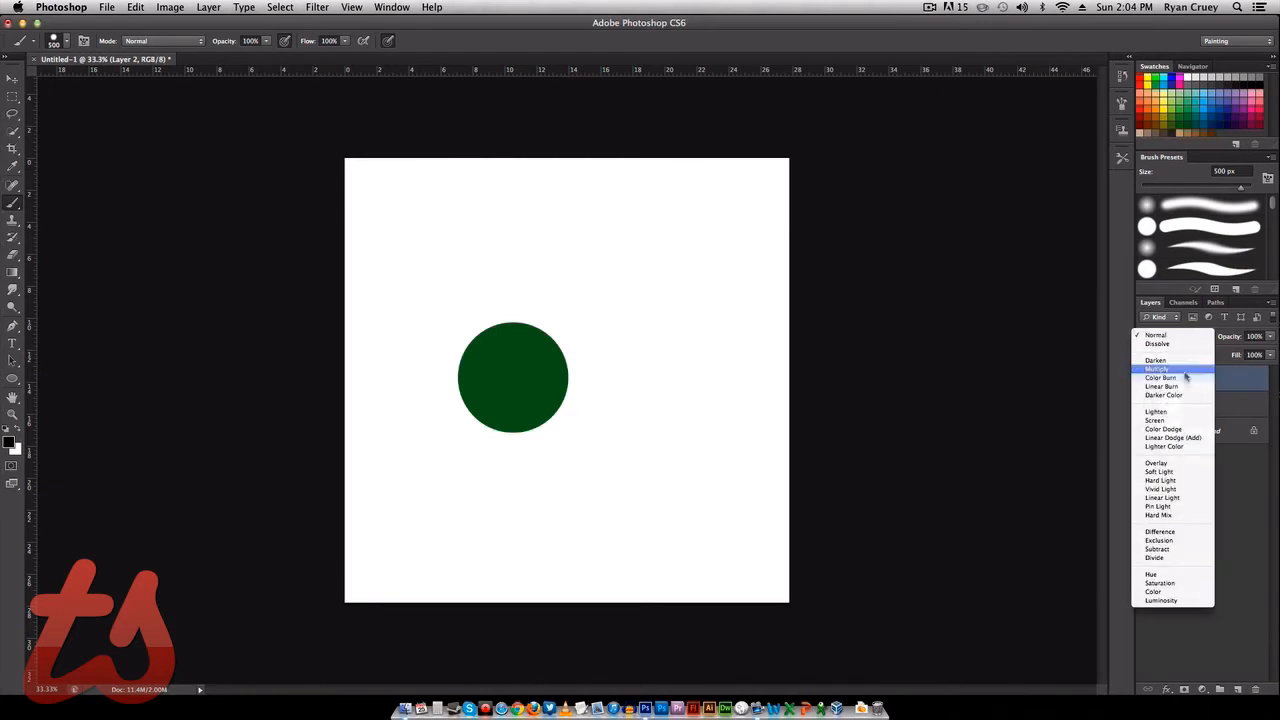
click(1186, 463)
mouse_move(603, 330)
mouse_down()
mouse_move(441, 299)
mouse_move(423, 387)
mouse_move(574, 452)
mouse_move(534, 366)
mouse_up()
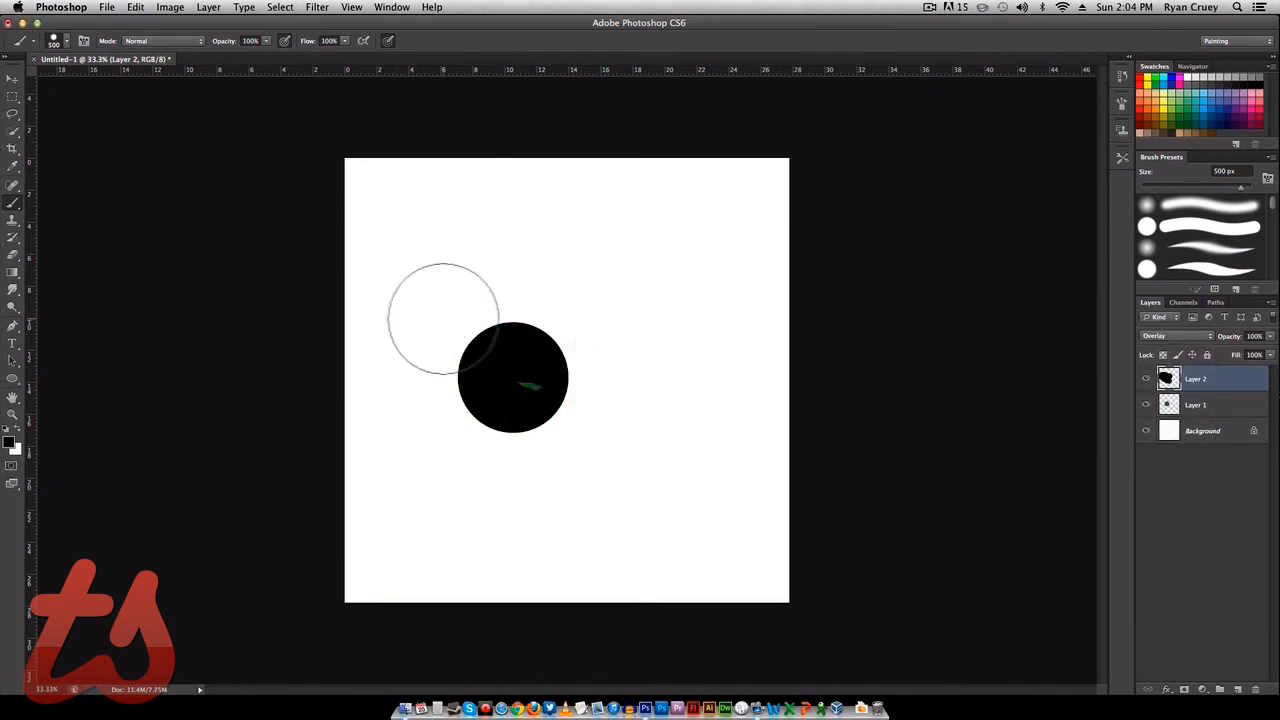
key(super+z)
- Try a black stroke across the upper edge of the green dot on Layer 2, and undo it
mouse_move(612, 305)
mouse_down()
mouse_move(463, 286)
mouse_move(571, 286)
mouse_move(524, 311)
mouse_up()
key(z)
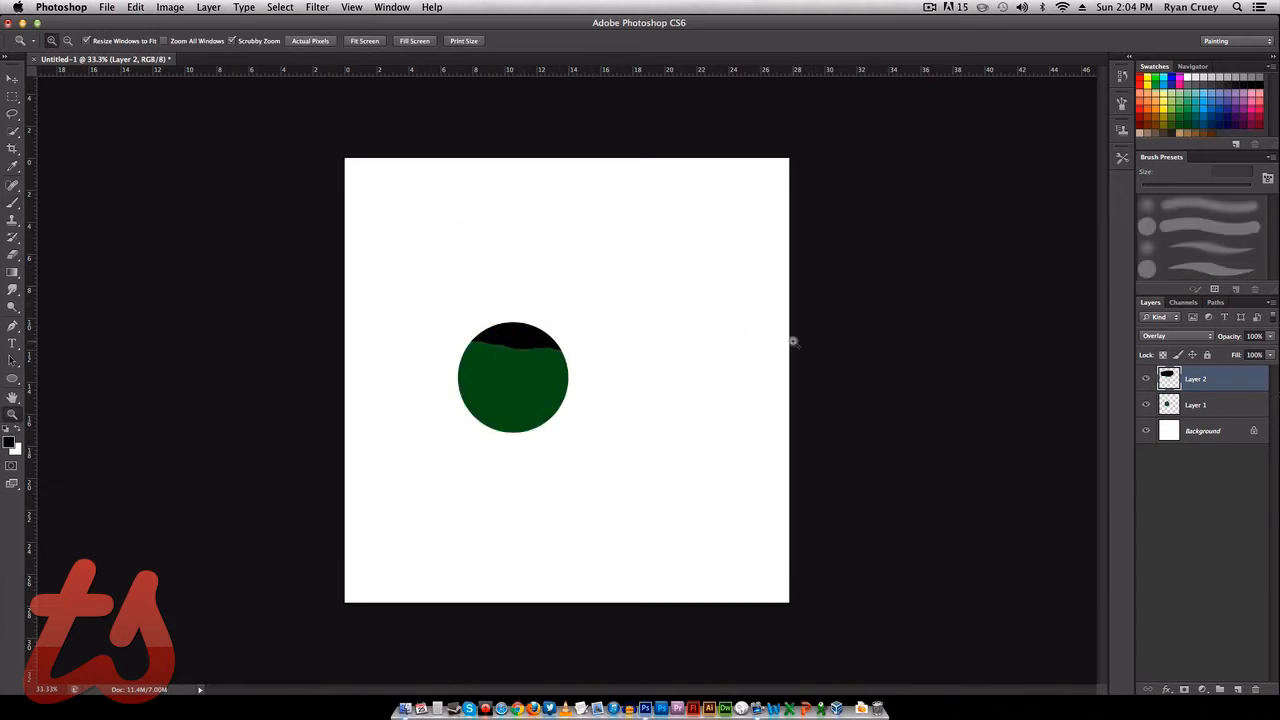
key(super+z)
- Paint a dark blue 500 px dot on Layer 1, to the right of the green dot
key(b)
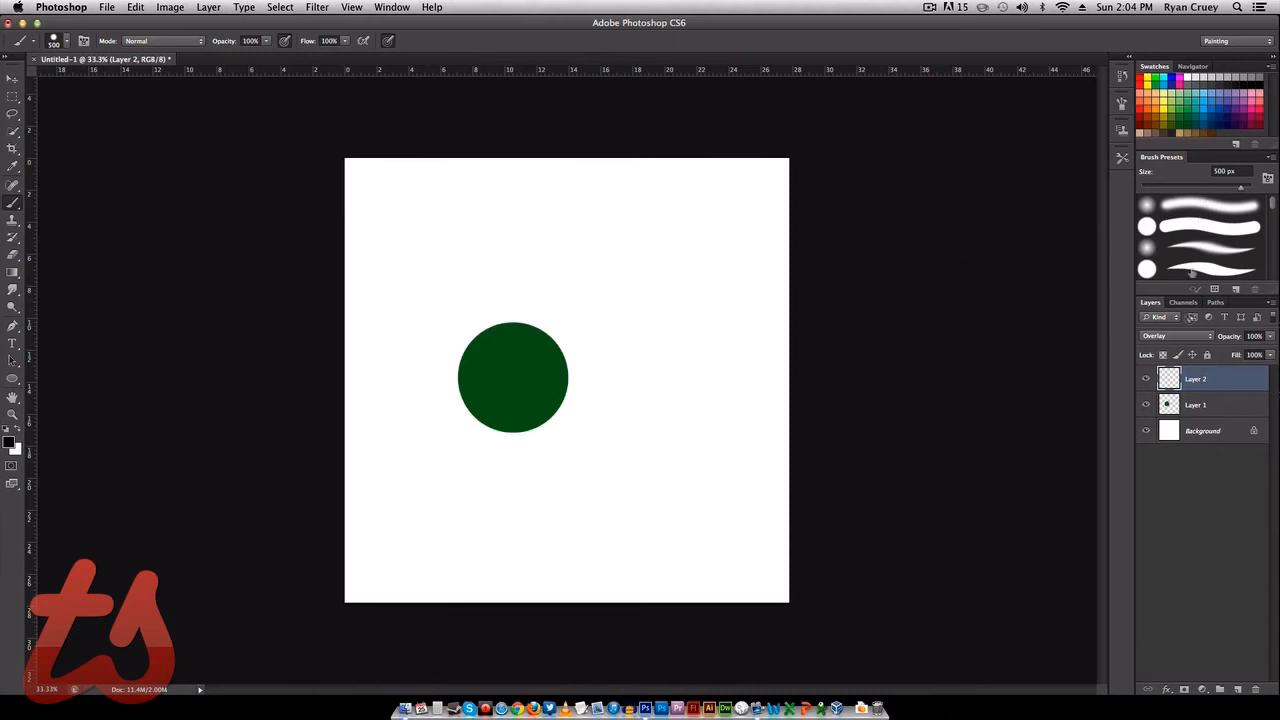
click(1200, 404)
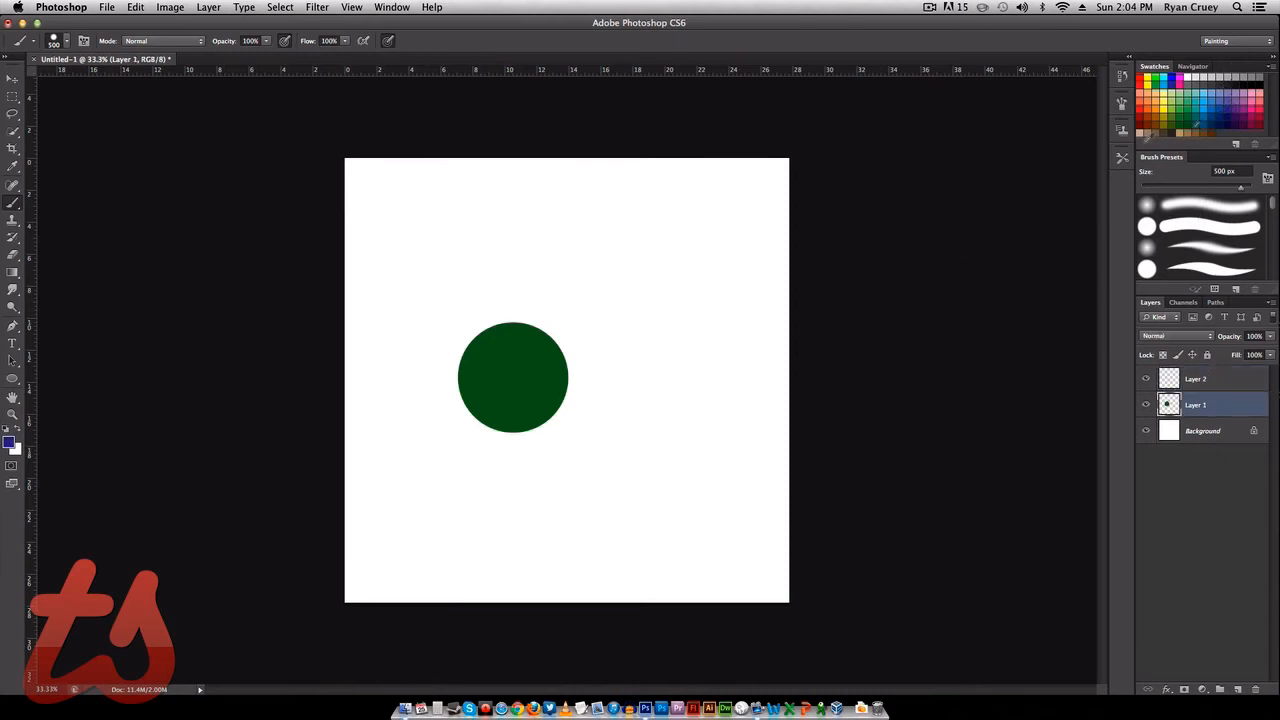
click(652, 349)
- Try painting black over the blue dot on the Overlay layer, Layer 2, and undo the stroke
click(1198, 379)
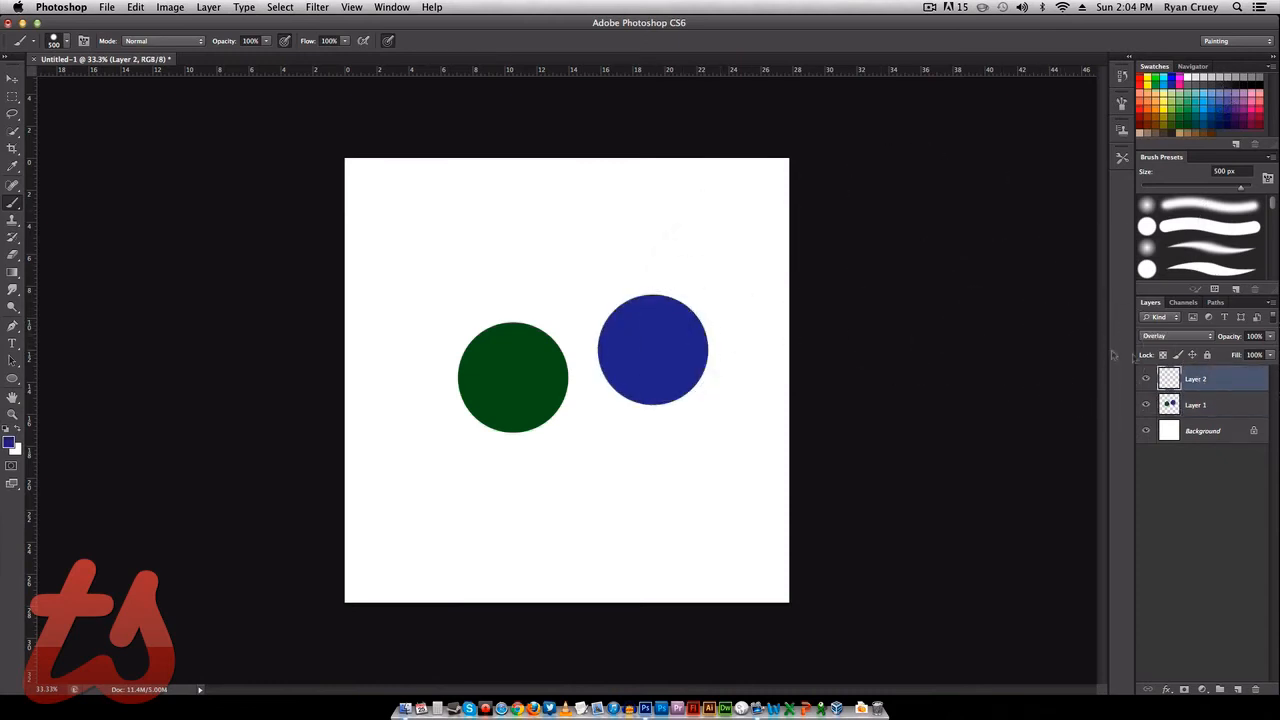
key(d)
mouse_move(663, 278)
mouse_down()
mouse_move(606, 288)
mouse_move(751, 333)
mouse_move(630, 336)
mouse_up()
key(super+z)
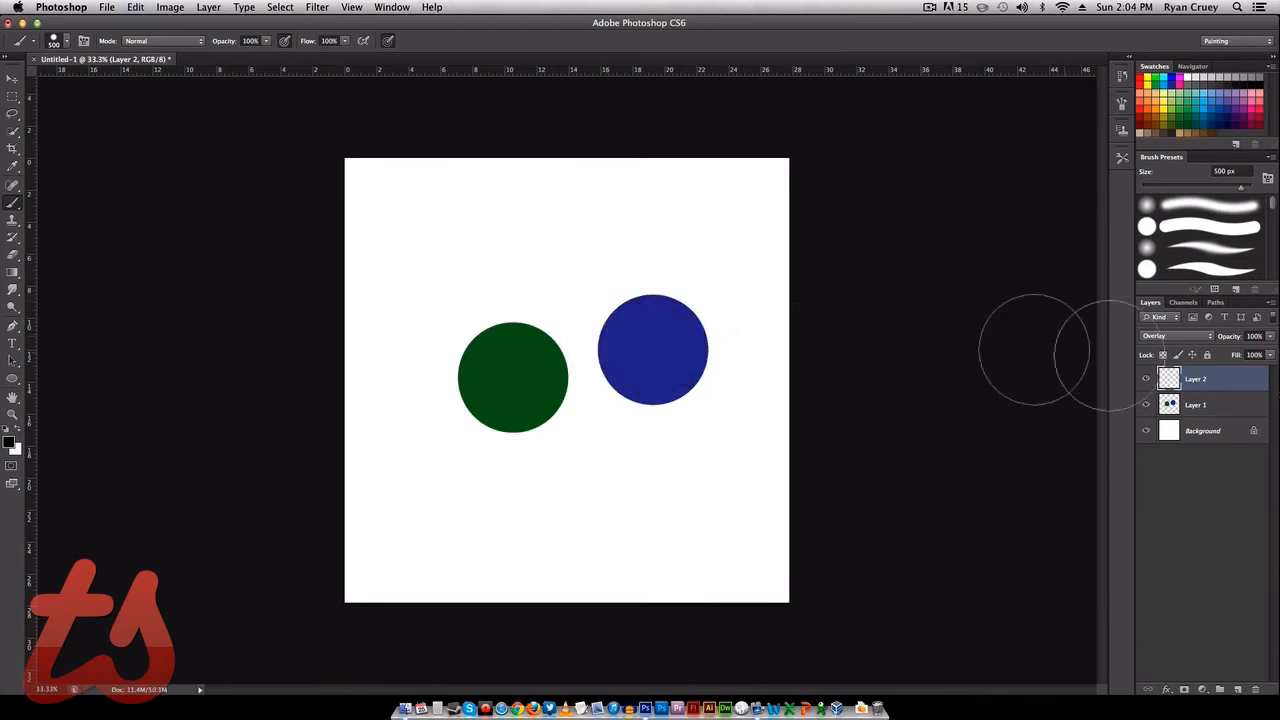
- Try the Multiply blend mode on Layer 2 with a black dab over the blue dot, and undo the dab
click(1176, 336)
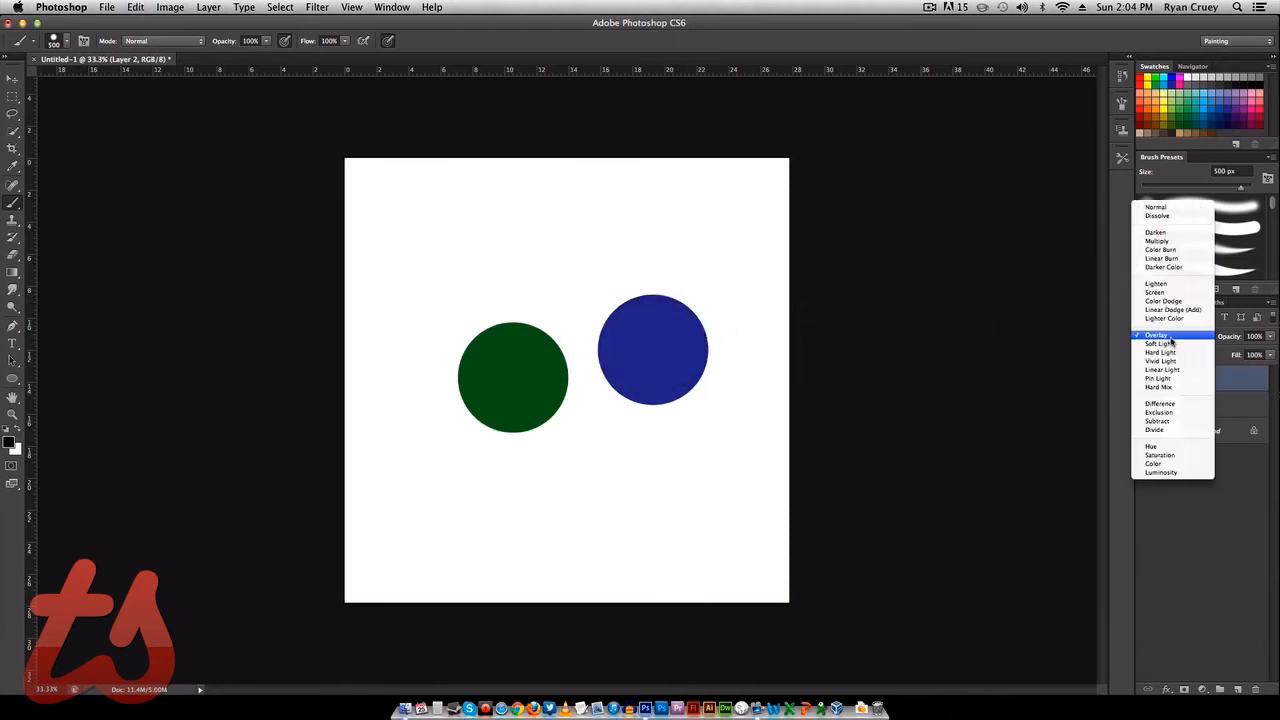
click(1157, 241)
click(636, 306)
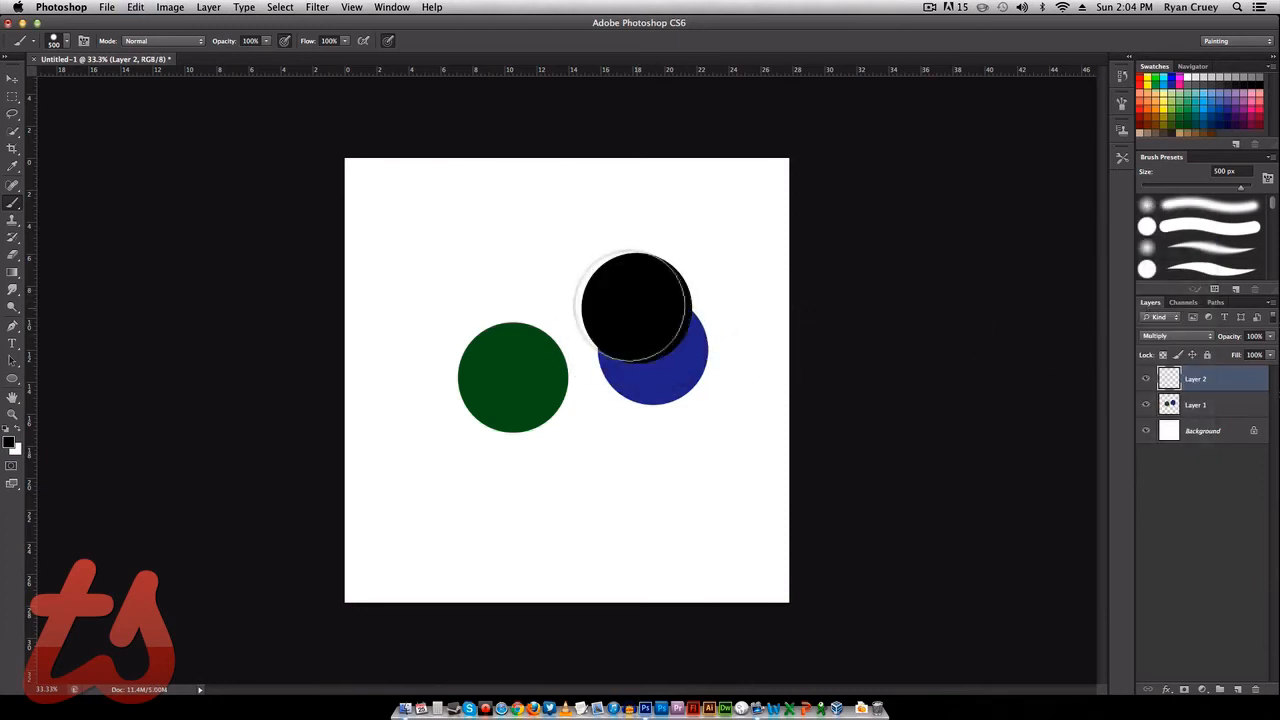
key(super+z)
- Set Layer 2 back to Overlay and paint black across both the blue and green dots
click(1176, 336)
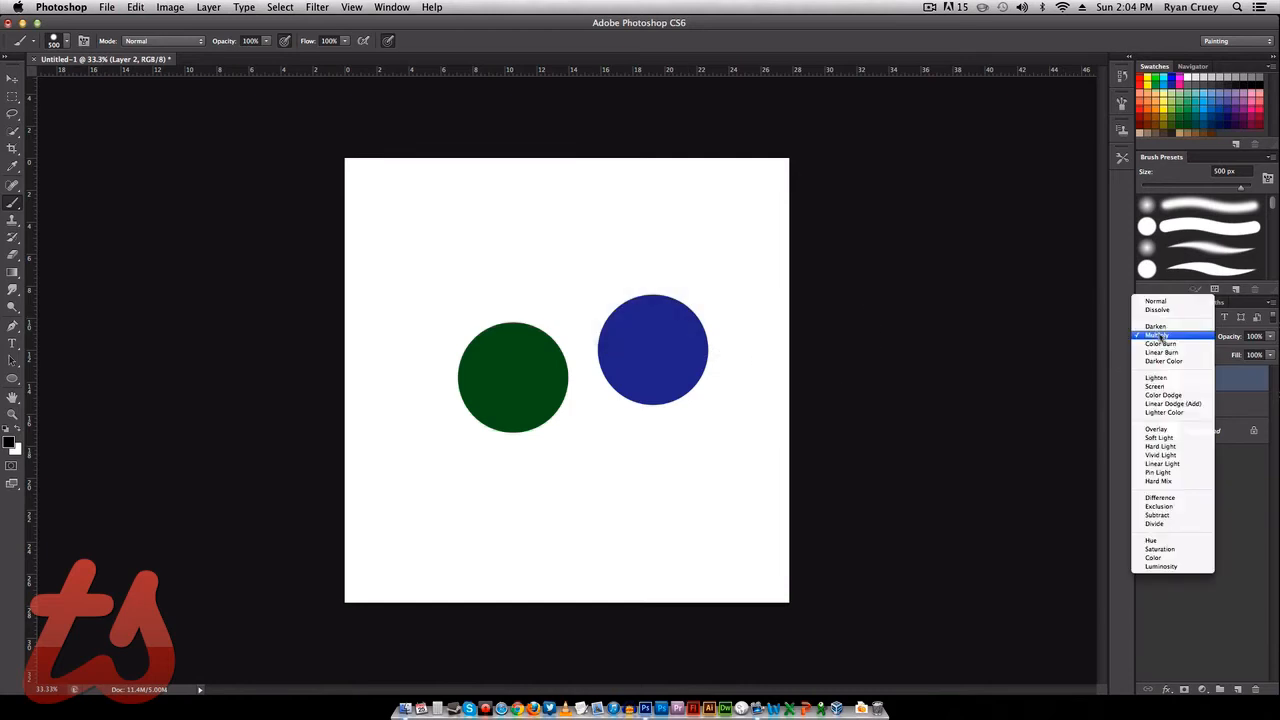
click(1200, 429)
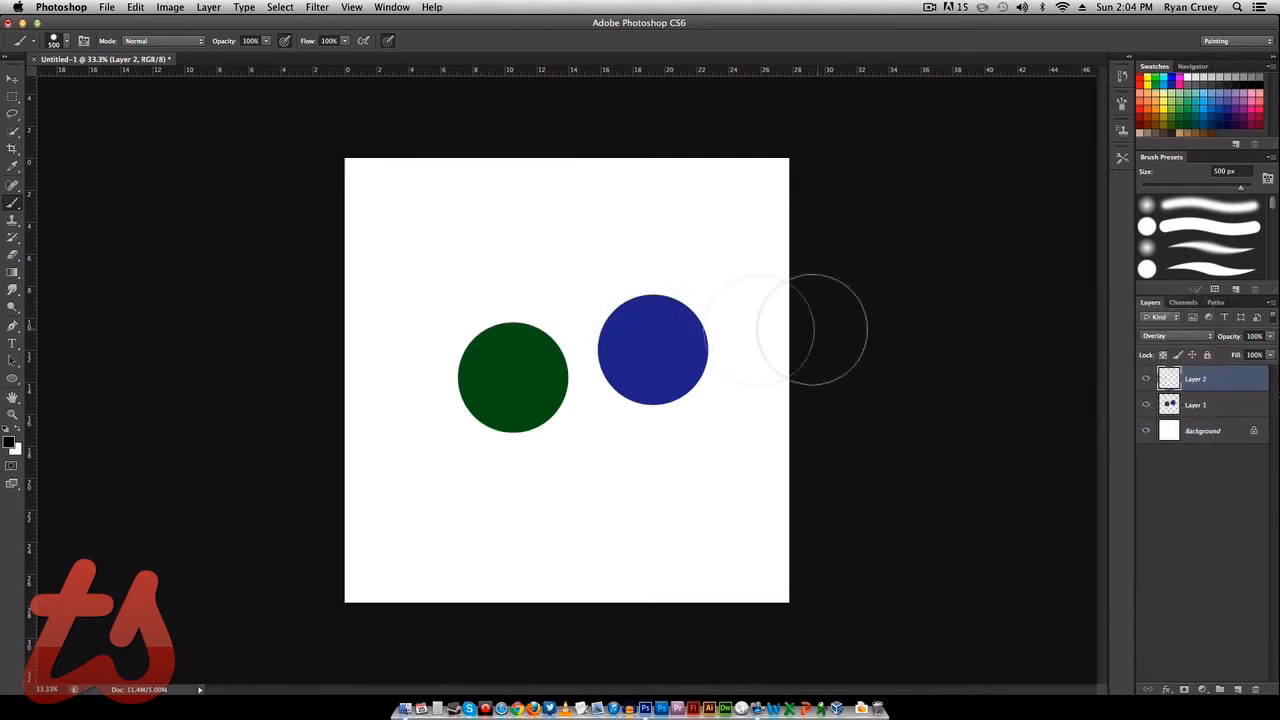
mouse_move(813, 329)
mouse_down()
mouse_move(549, 324)
mouse_move(443, 350)
mouse_move(493, 440)
mouse_move(610, 442)
mouse_move(543, 368)
mouse_move(530, 397)
mouse_up()
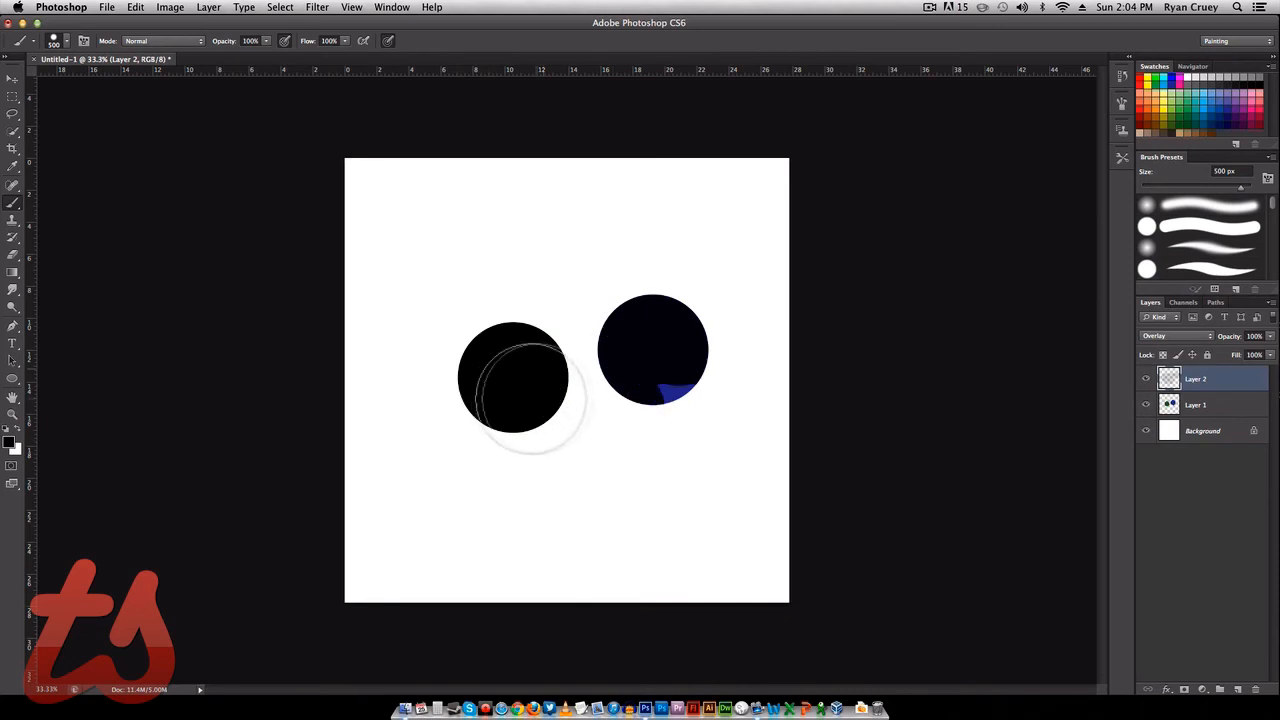
- Try erasing a small patch of Layer 2's black paint over the green dot with an 80 px eraser, and undo it
key(z)
click(611, 375)
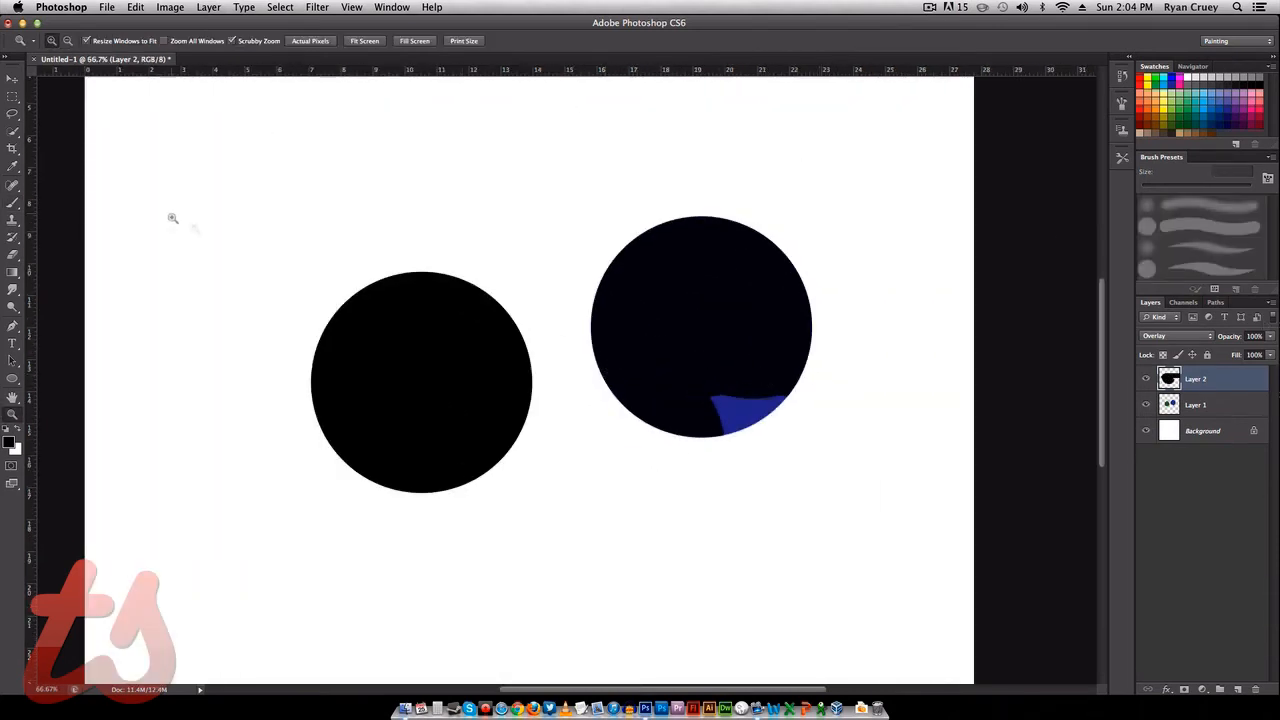
key(b)
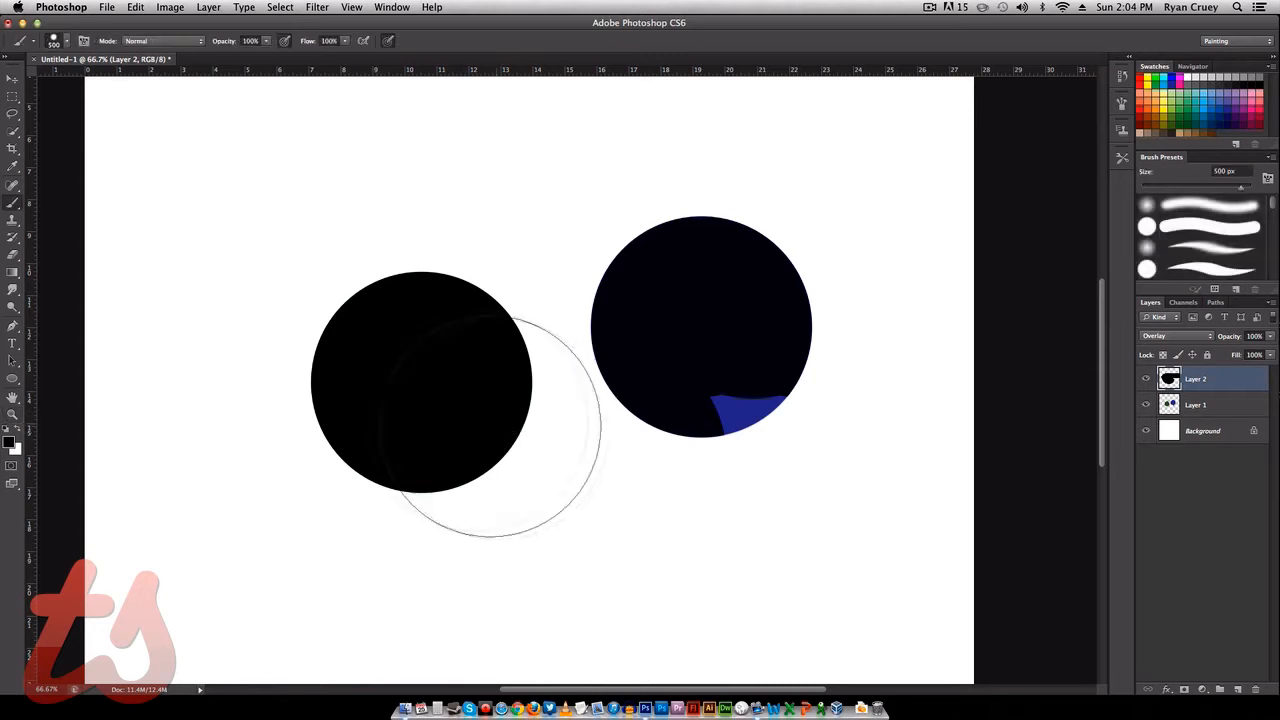
key(e)
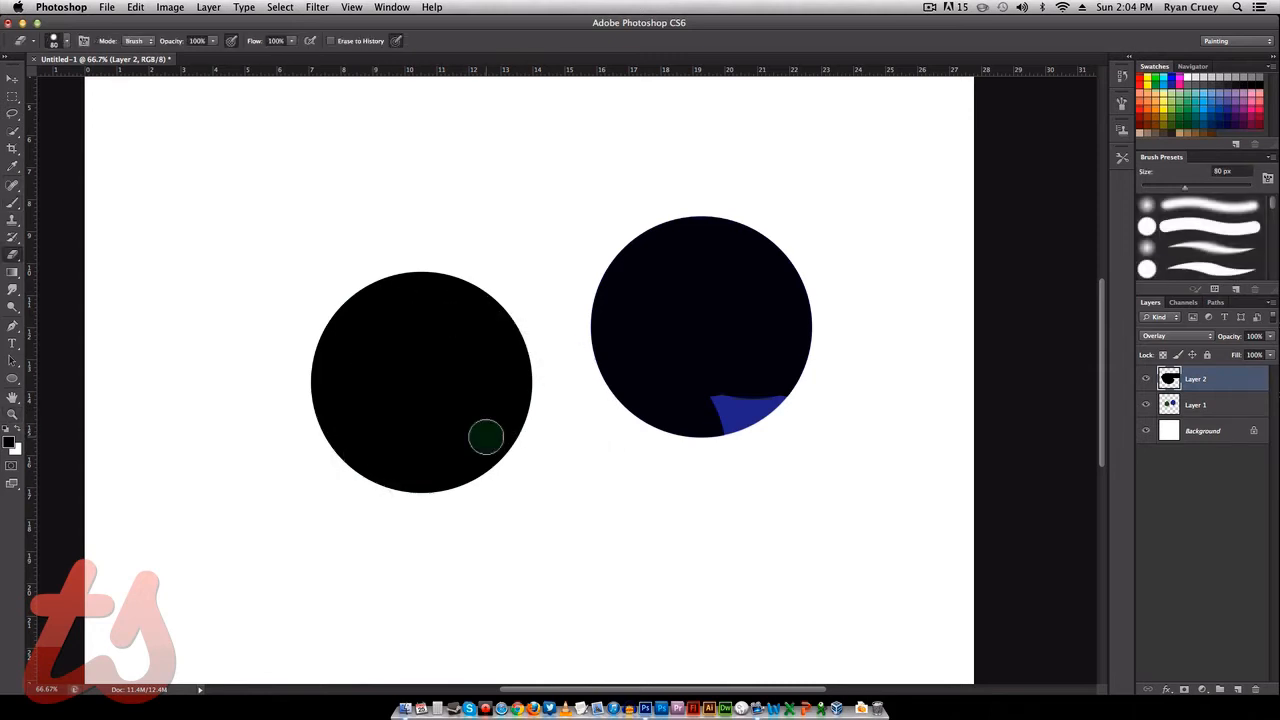
drag(481, 440, 492, 450)
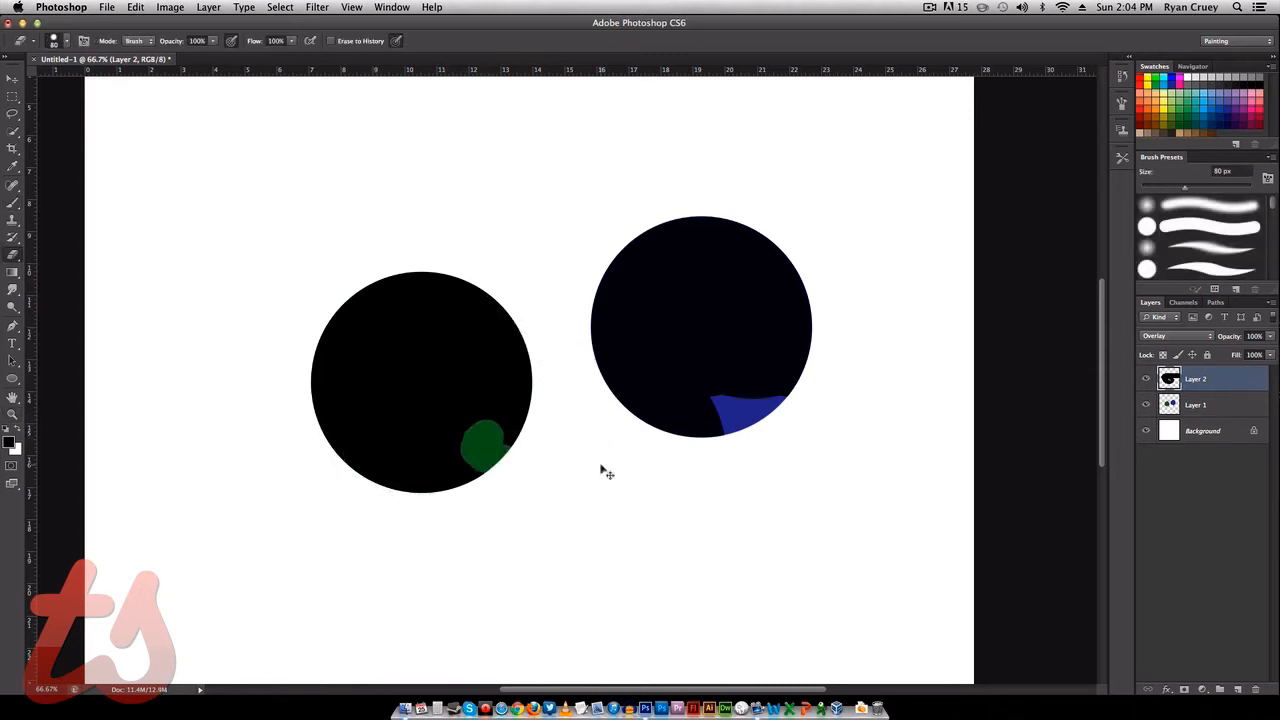
key(super+z)
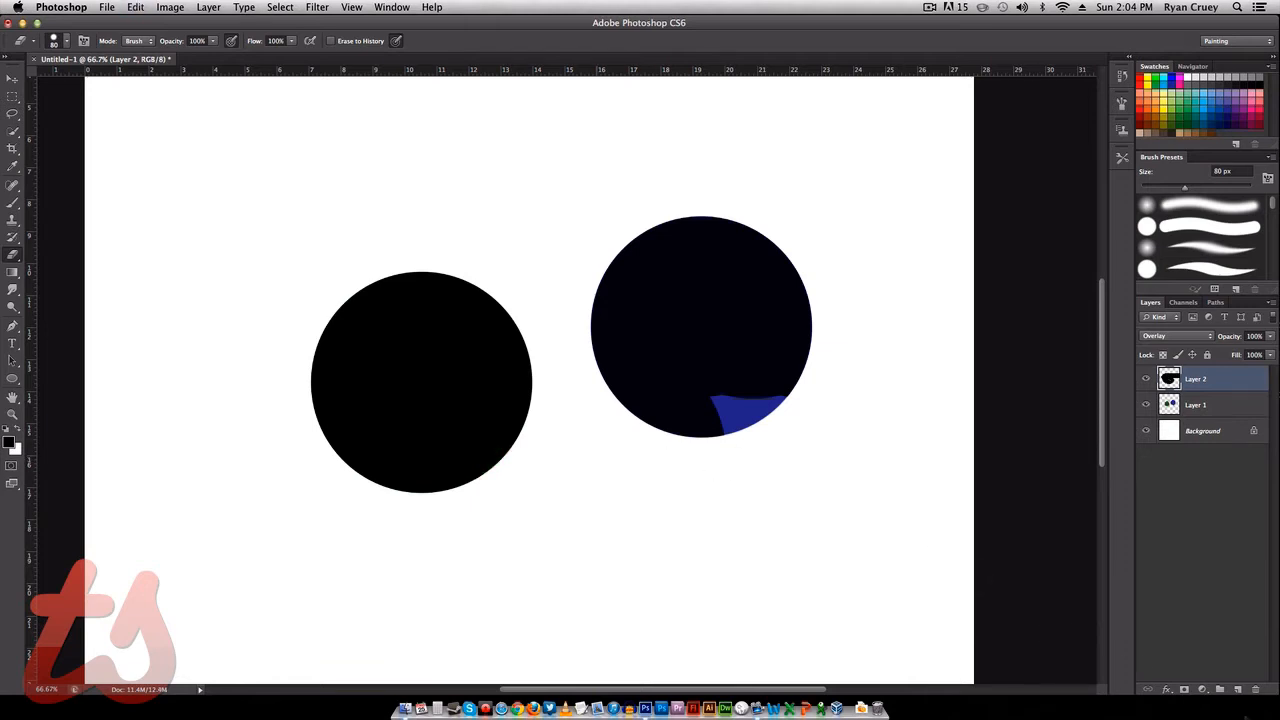
- Delete Layer 2 and Layer 1, then add an empty layer group and remove it
click(1256, 690)
click(1256, 690)
click(1220, 690)
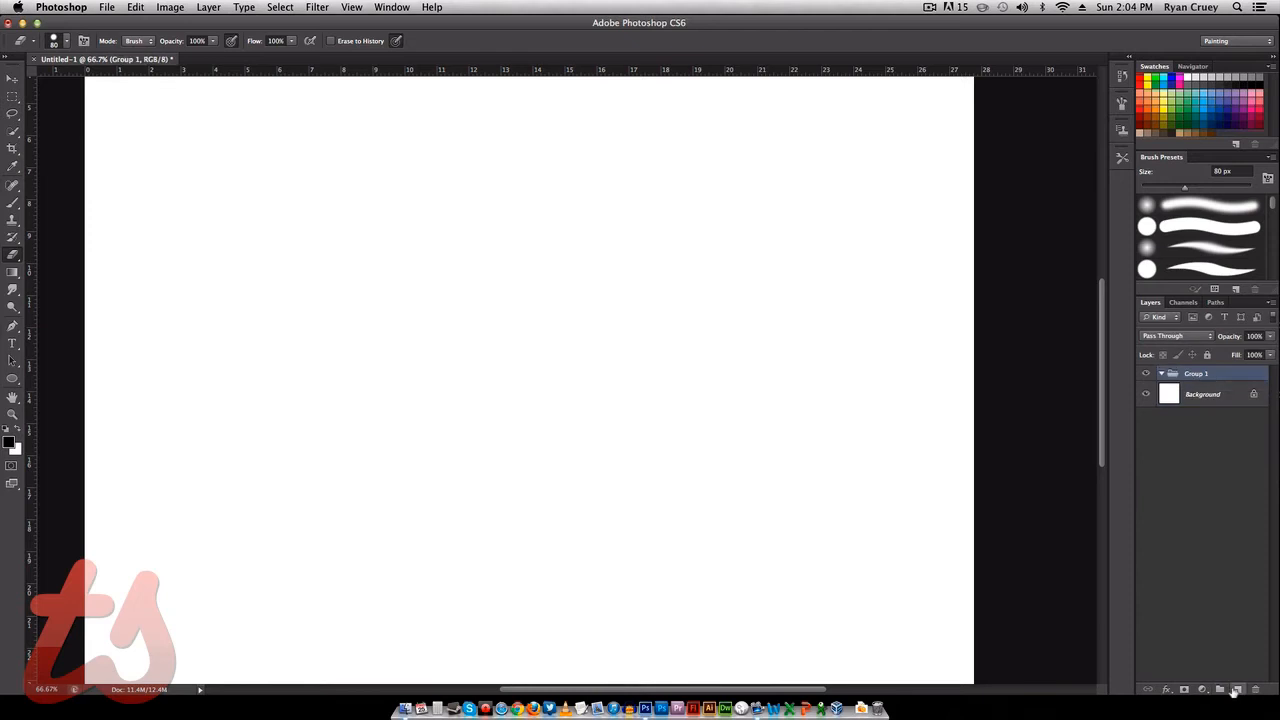
click(1256, 690)
- Paint a black 500 px dot above the canvas centre on a new layer, and add an empty layer above it
click(1238, 690)
key(z)
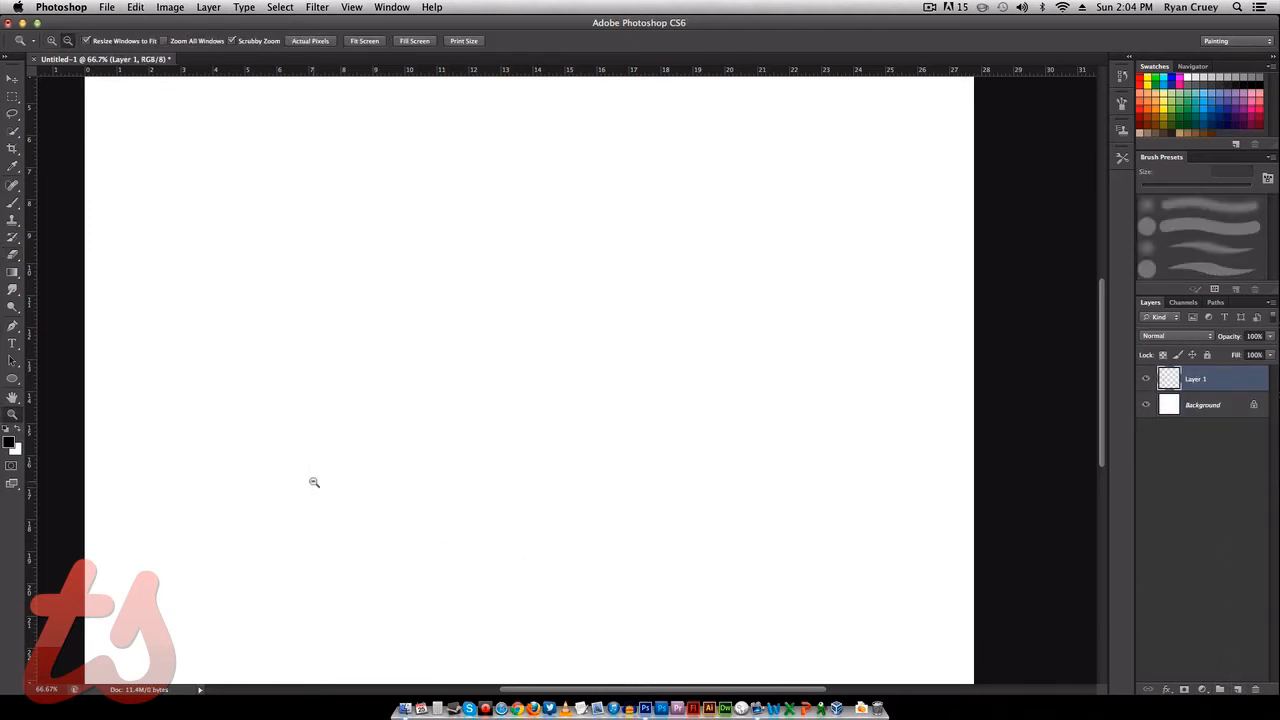
alt+click(314, 482)
alt+click(314, 482)
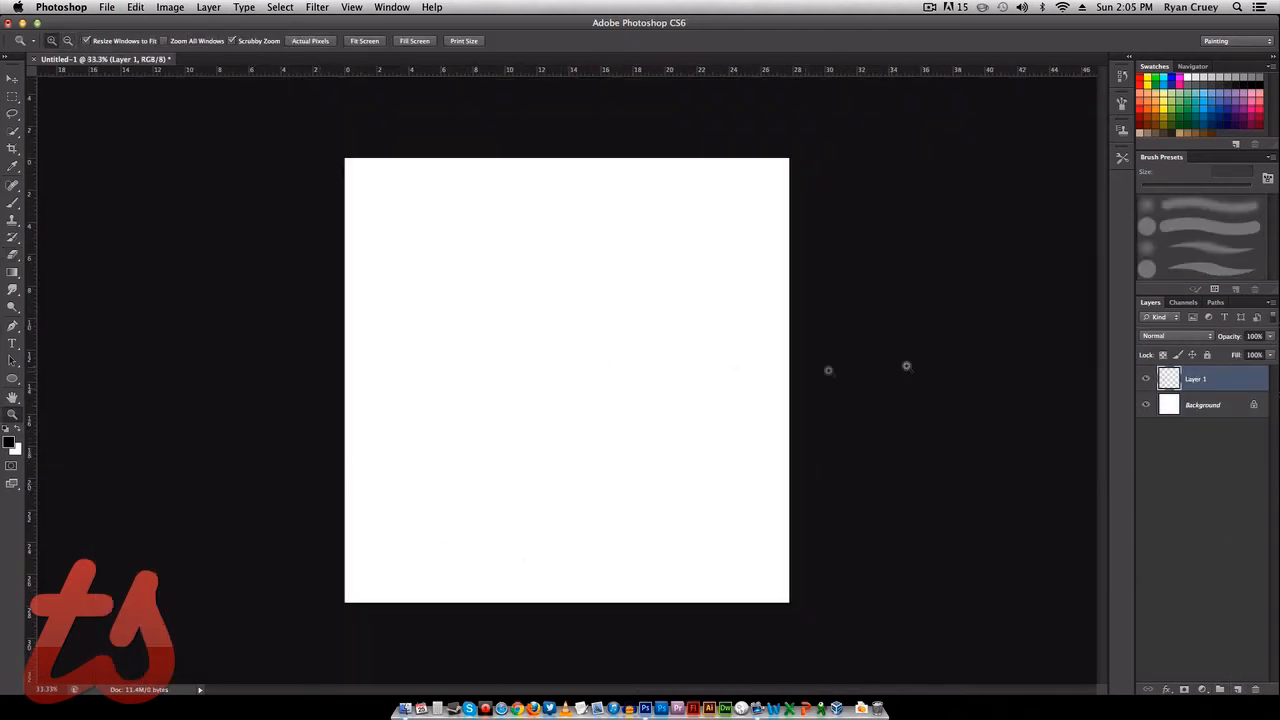
key(b)
click(549, 330)
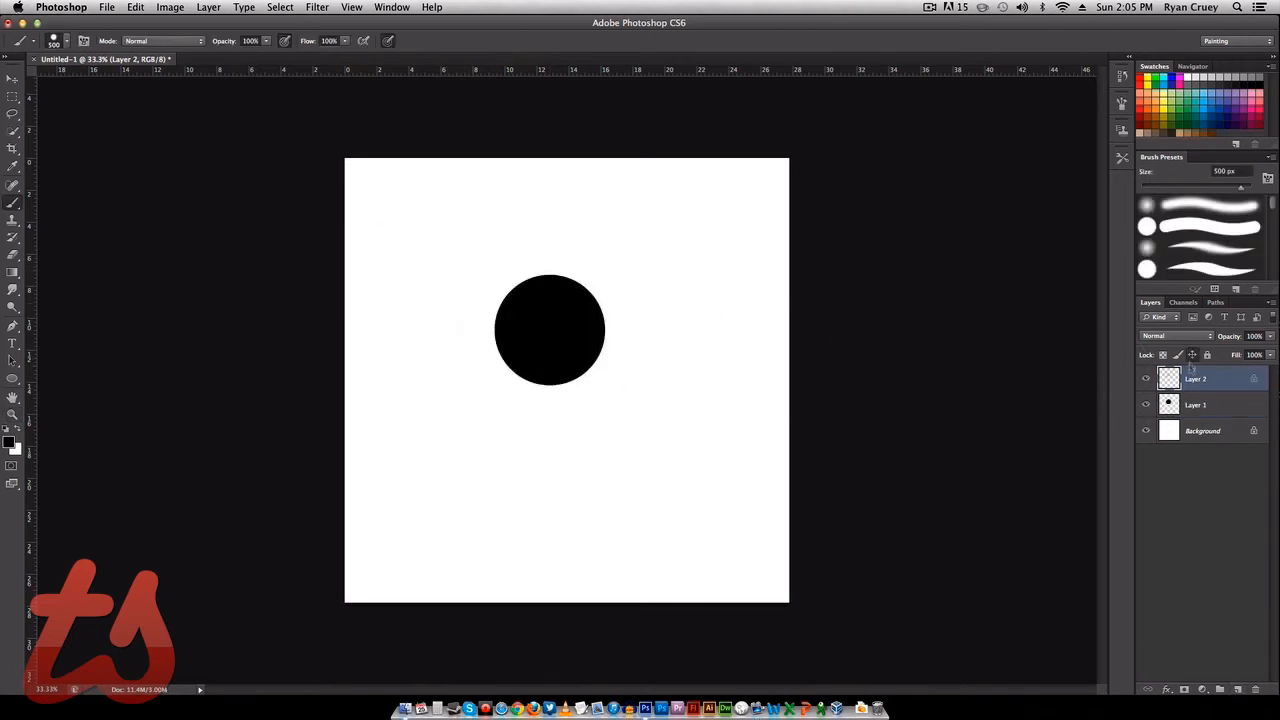
- Create a clipping mask that clips the empty Layer 2 to the black dot on Layer 1
right_click(1202, 378)
click(1246, 365)
right_click(1202, 378)
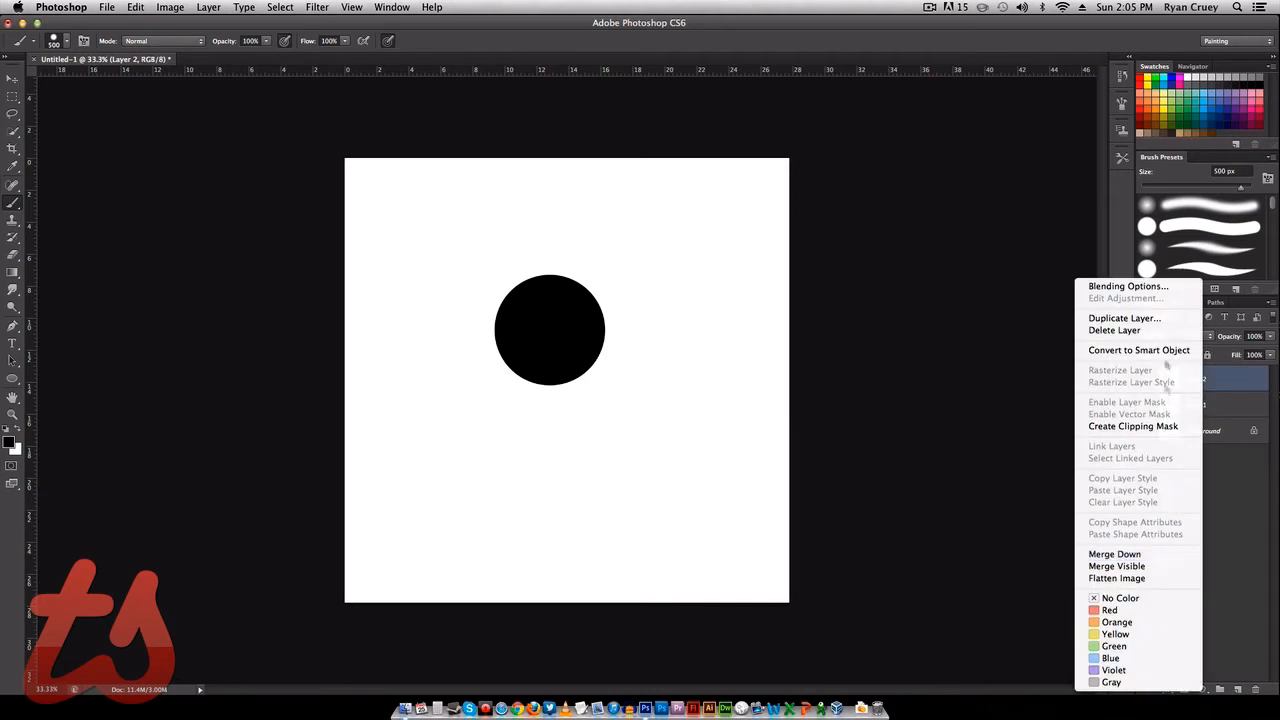
click(1175, 426)
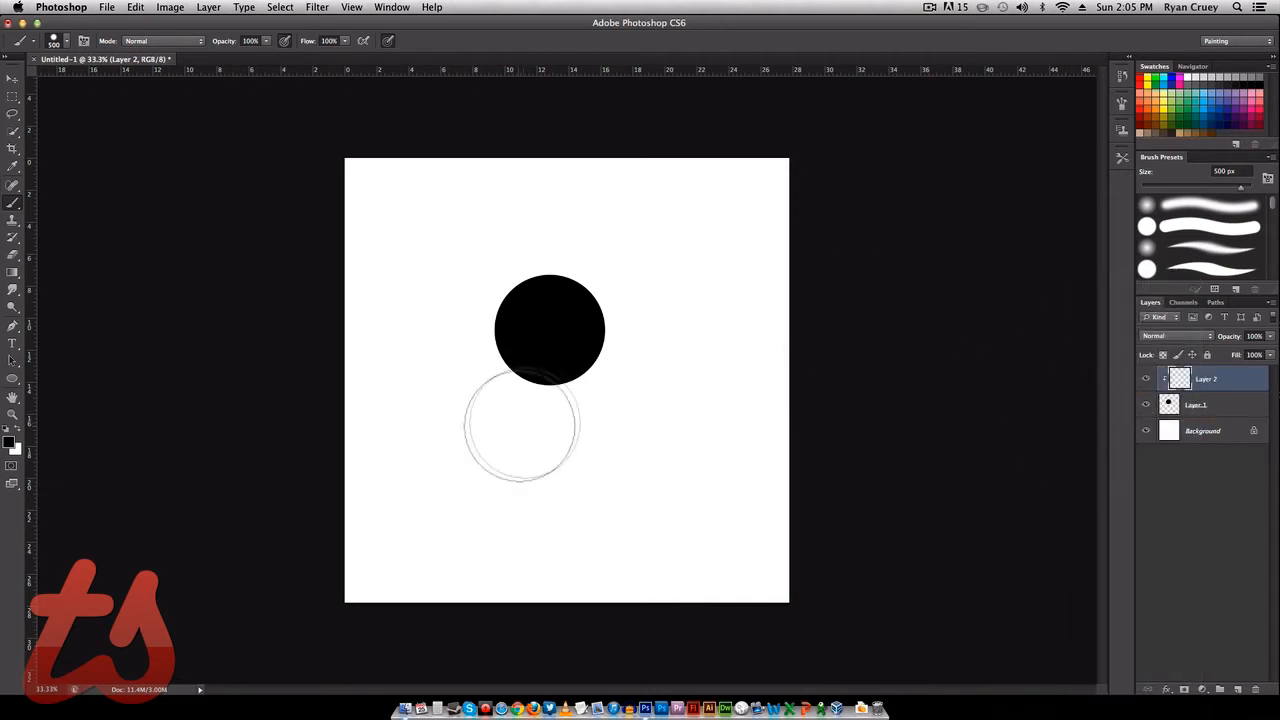
- Paint dark red around the edge of the black dot on the clipped Layer 2 with a soft round 500 px brush
click(1142, 120)
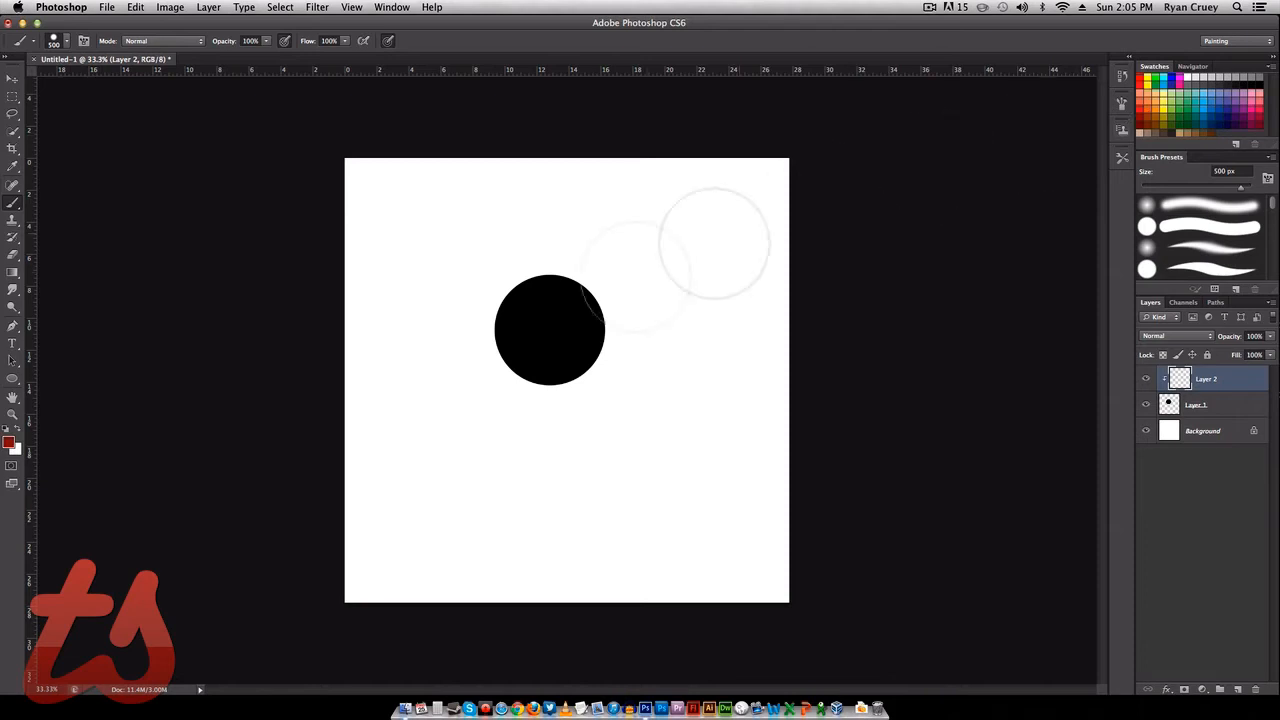
right_click(645, 296)
double_click(664, 387)
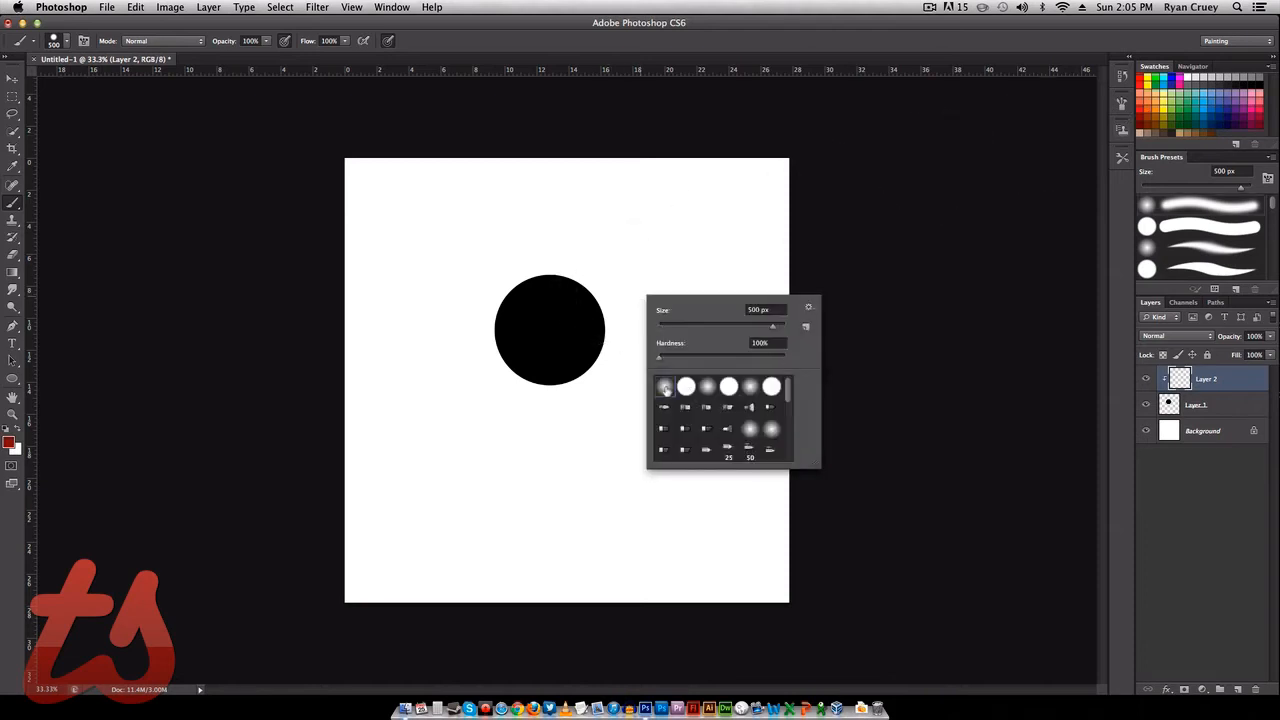
mouse_move(566, 243)
mouse_down()
mouse_move(522, 257)
mouse_move(460, 303)
mouse_move(473, 389)
mouse_move(591, 433)
mouse_move(642, 336)
mouse_move(612, 262)
mouse_move(593, 247)
mouse_move(628, 393)
mouse_move(477, 408)
mouse_move(473, 378)
mouse_move(551, 395)
mouse_up()
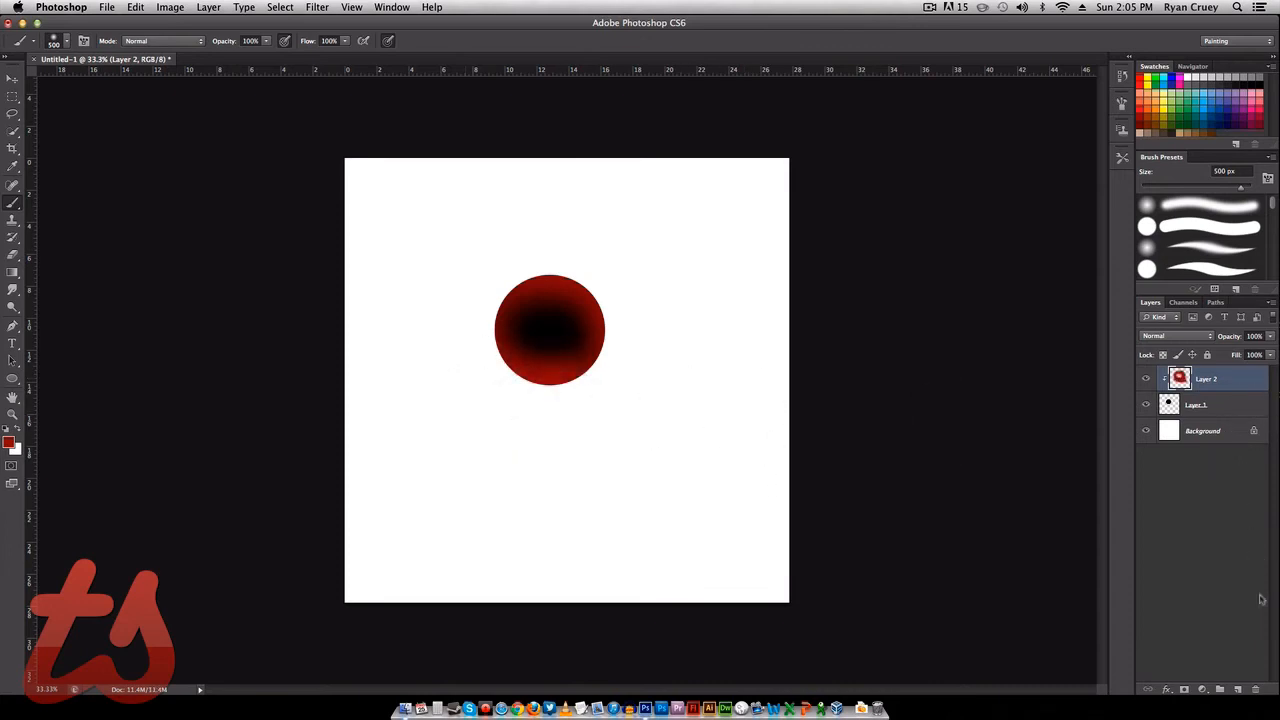
- Try to clip Layer 1 to the Background layer with a clipping mask, and undo it
click(1212, 408)
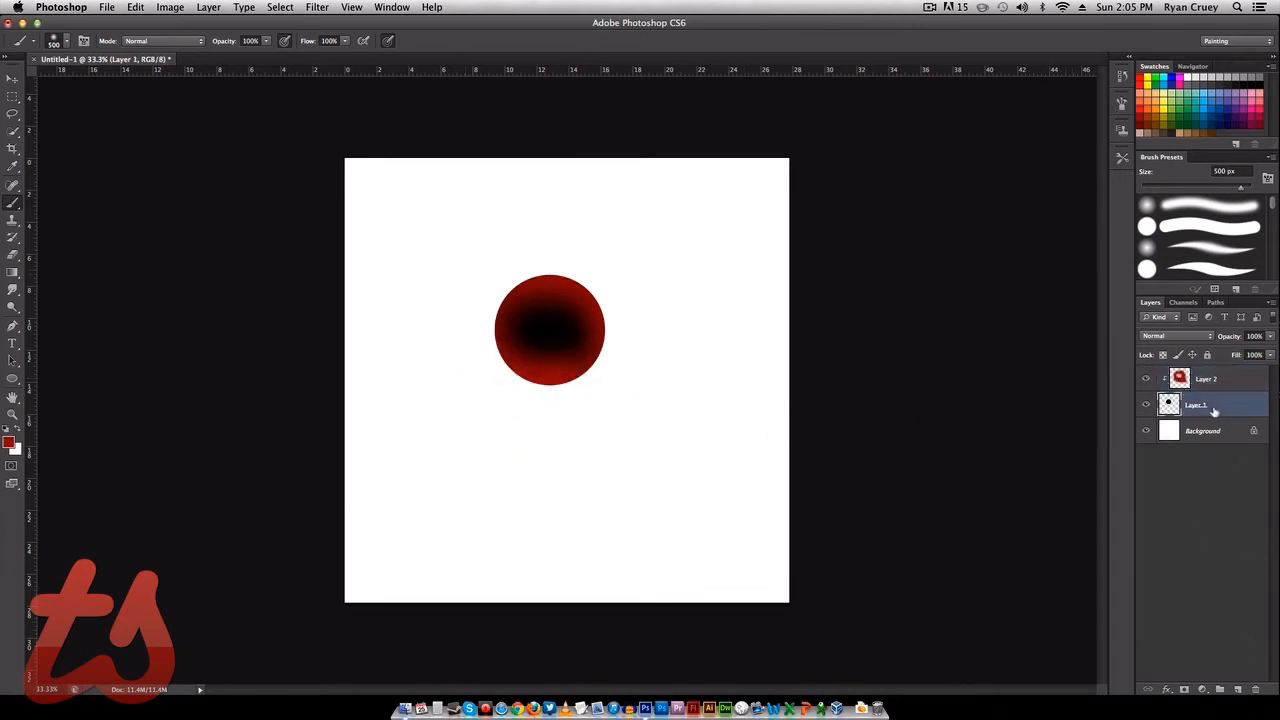
right_click(1213, 408)
click(1143, 426)
key(super+z)
- Delete the clipped Layer 2 and Layer 1, and add a new empty layer above the Background
click(1224, 384)
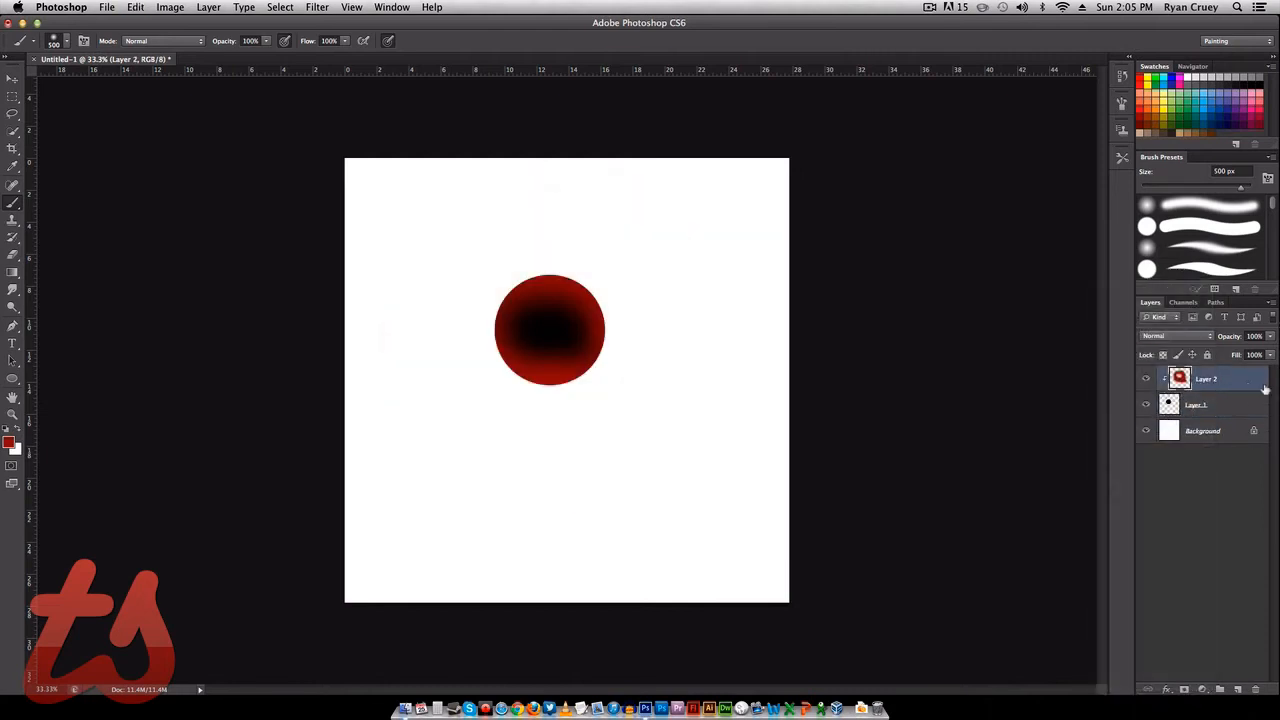
key(Delete)
key(Delete)
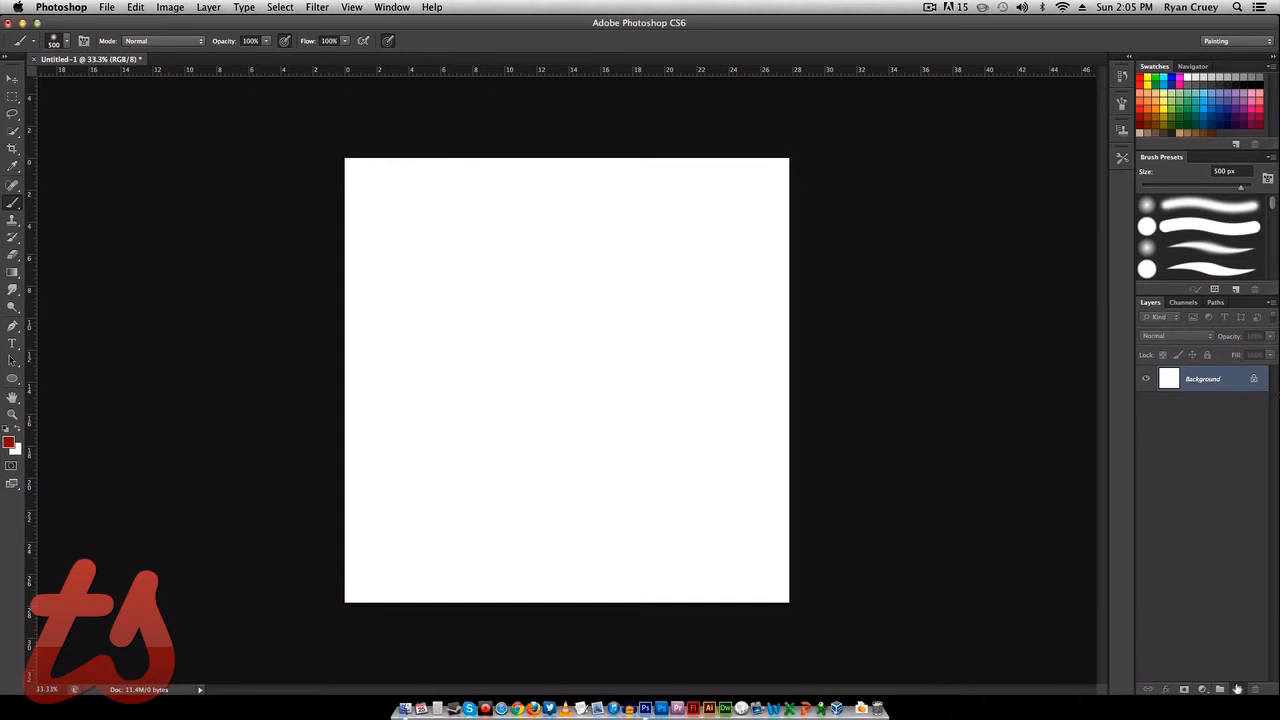
click(1237, 689)
- Paint a soft dark red dot above the canvas centre on Layer 1 and add a layer mask to the layer
mouse_move(543, 334)
mouse_down()
mouse_move(576, 369)
mouse_move(548, 335)
mouse_up()
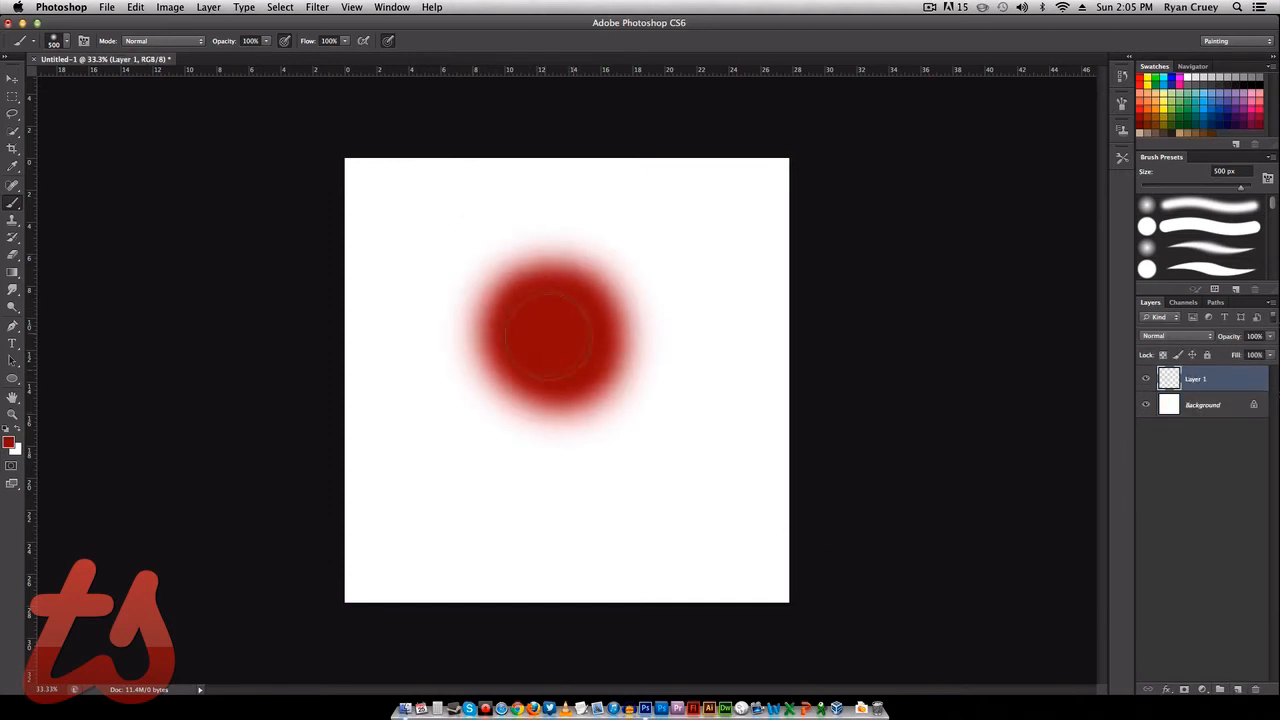
click(1186, 690)
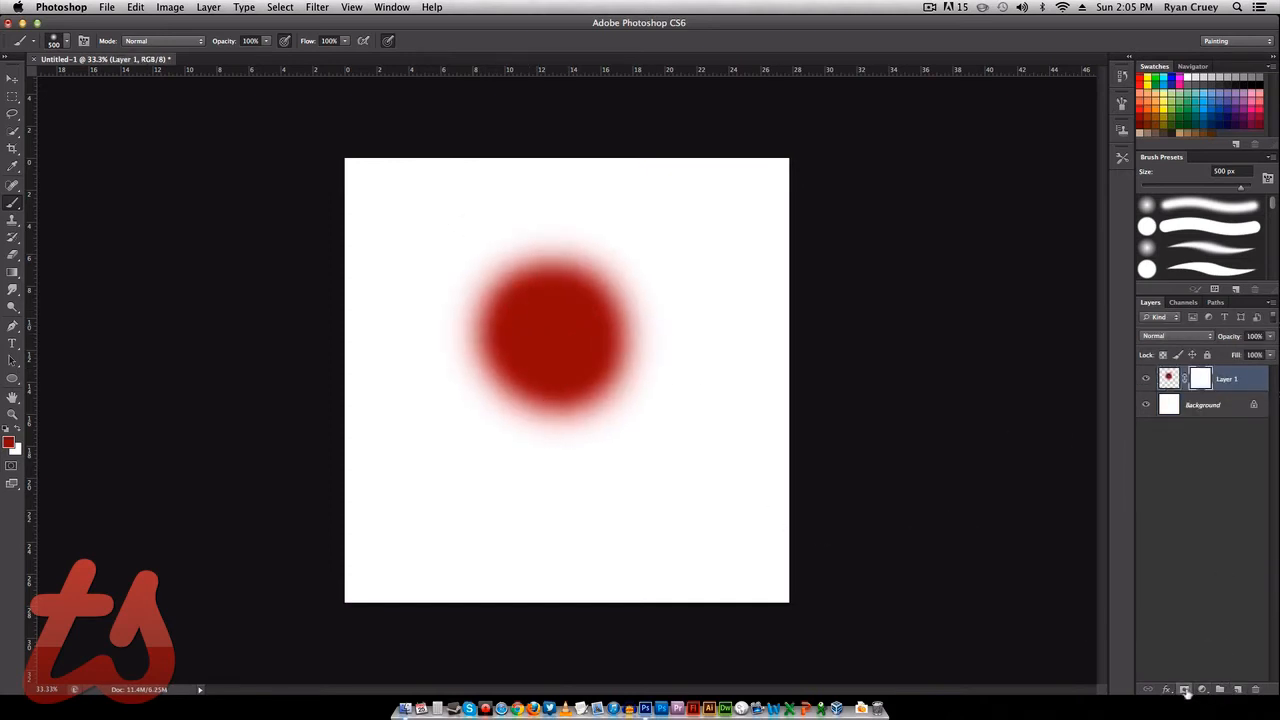
- Paint black on Layer 1's mask to hide the right part of the red dot
mouse_move(611, 368)
mouse_down()
mouse_move(623, 289)
mouse_move(643, 366)
mouse_move(629, 320)
mouse_move(631, 372)
mouse_up()
key(x)
key(x)
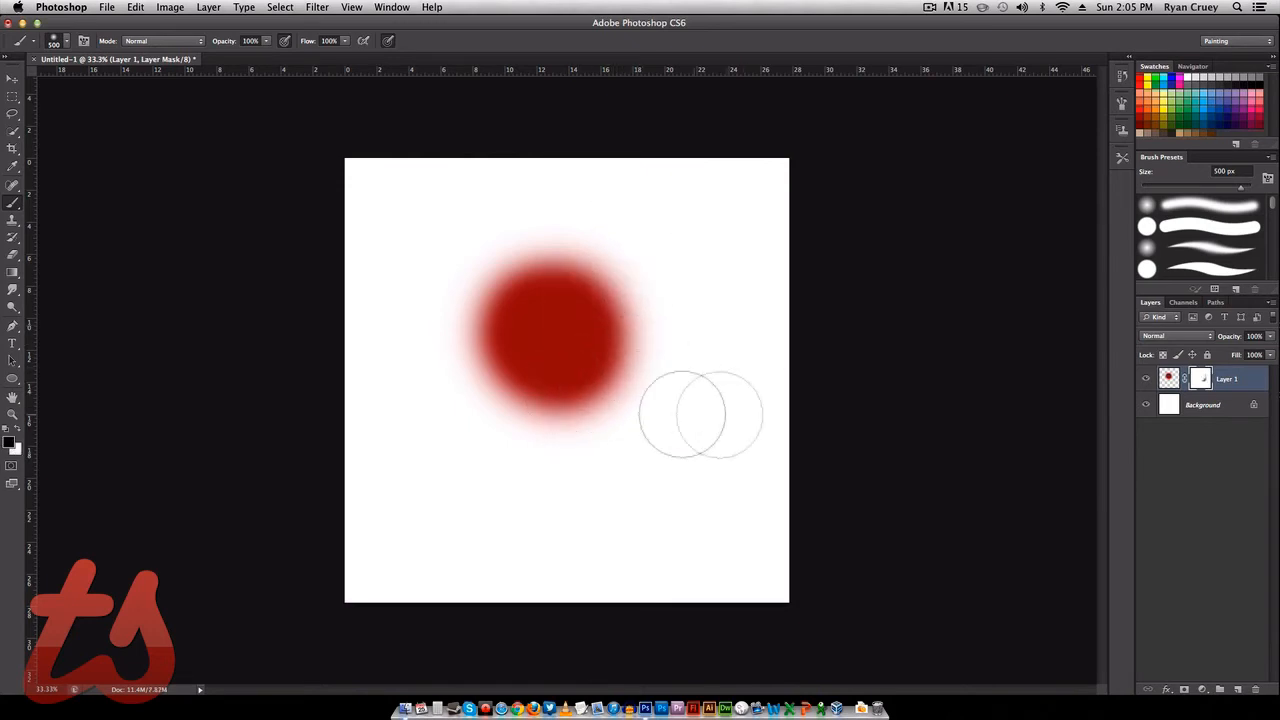
mouse_move(657, 414)
mouse_down()
mouse_move(543, 420)
mouse_move(608, 237)
mouse_move(612, 275)
mouse_up()
- Undo the mask painting, the layer mask and the soft red dot, keeping Layer 1 empty
key(alt+super+z)
key(alt+super+z)
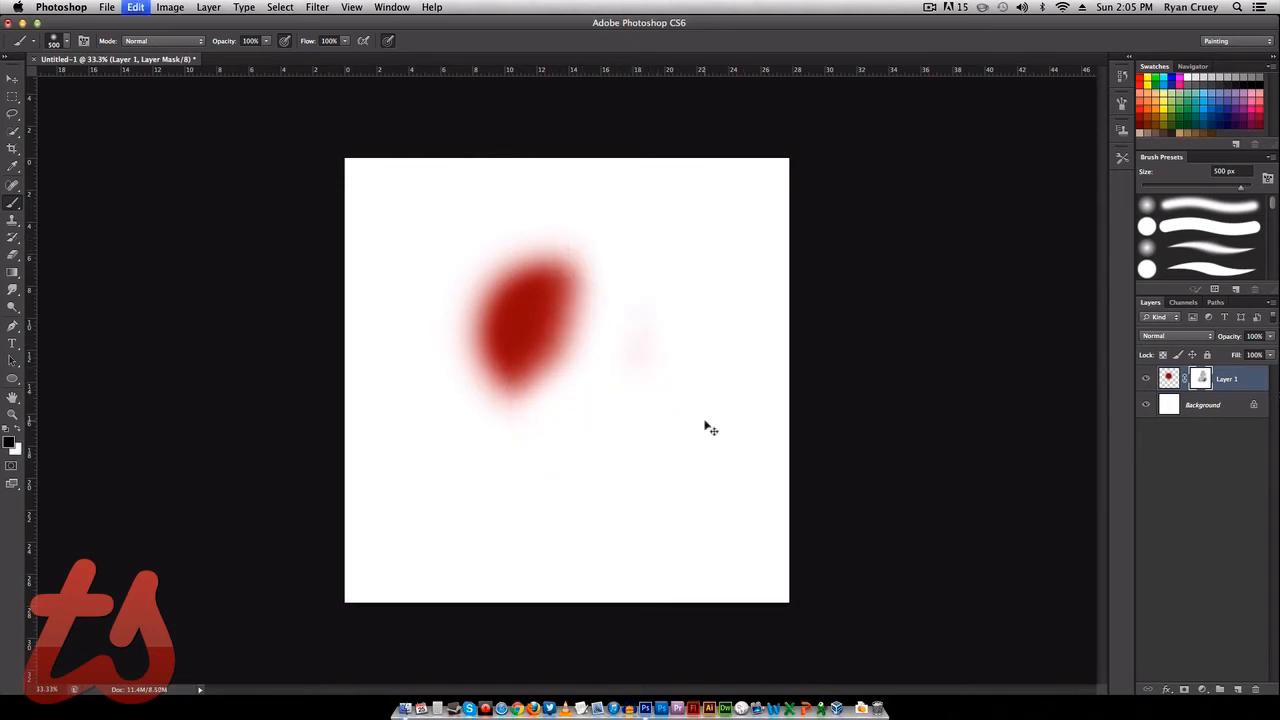
key(alt+super+z)
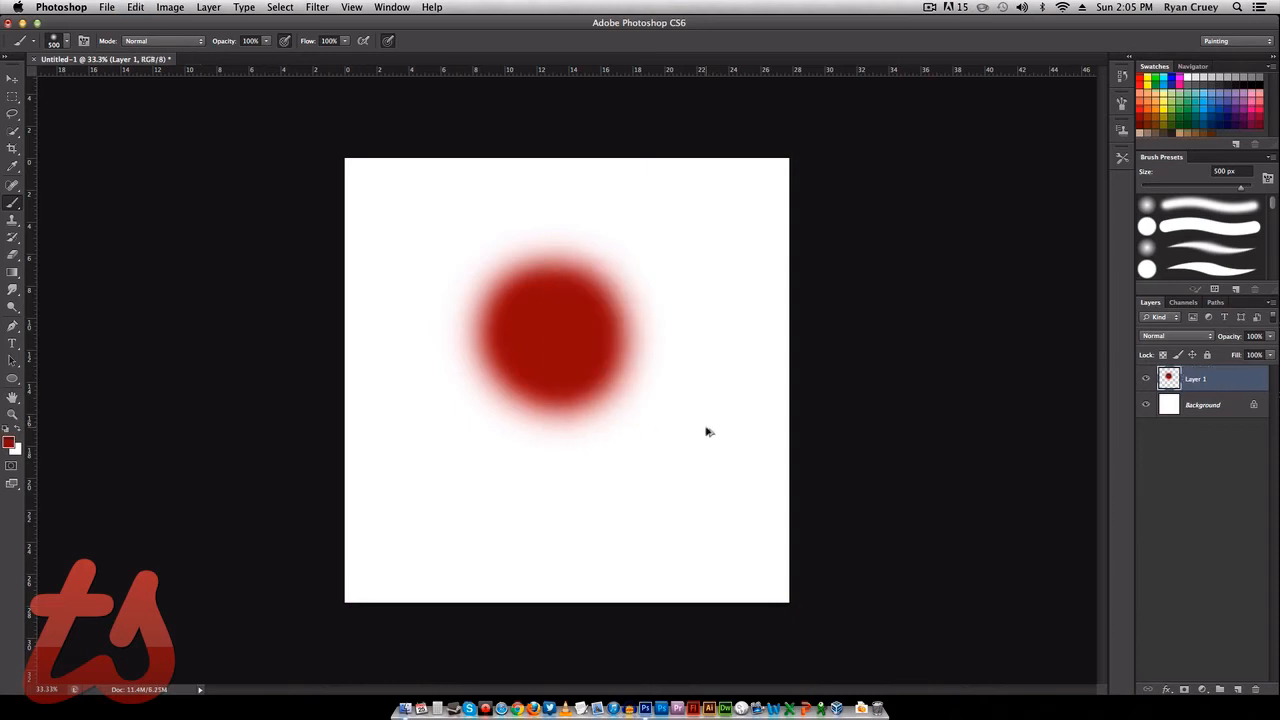
key(alt+super+z)
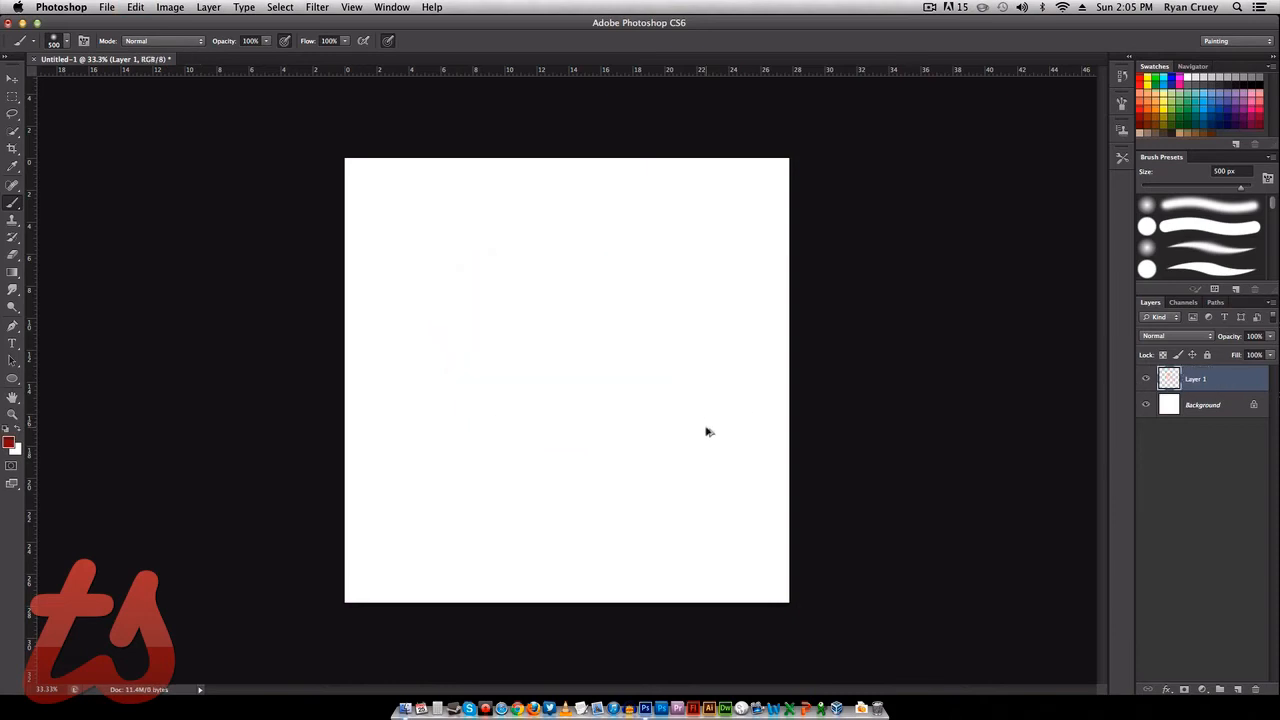
click(1204, 688)
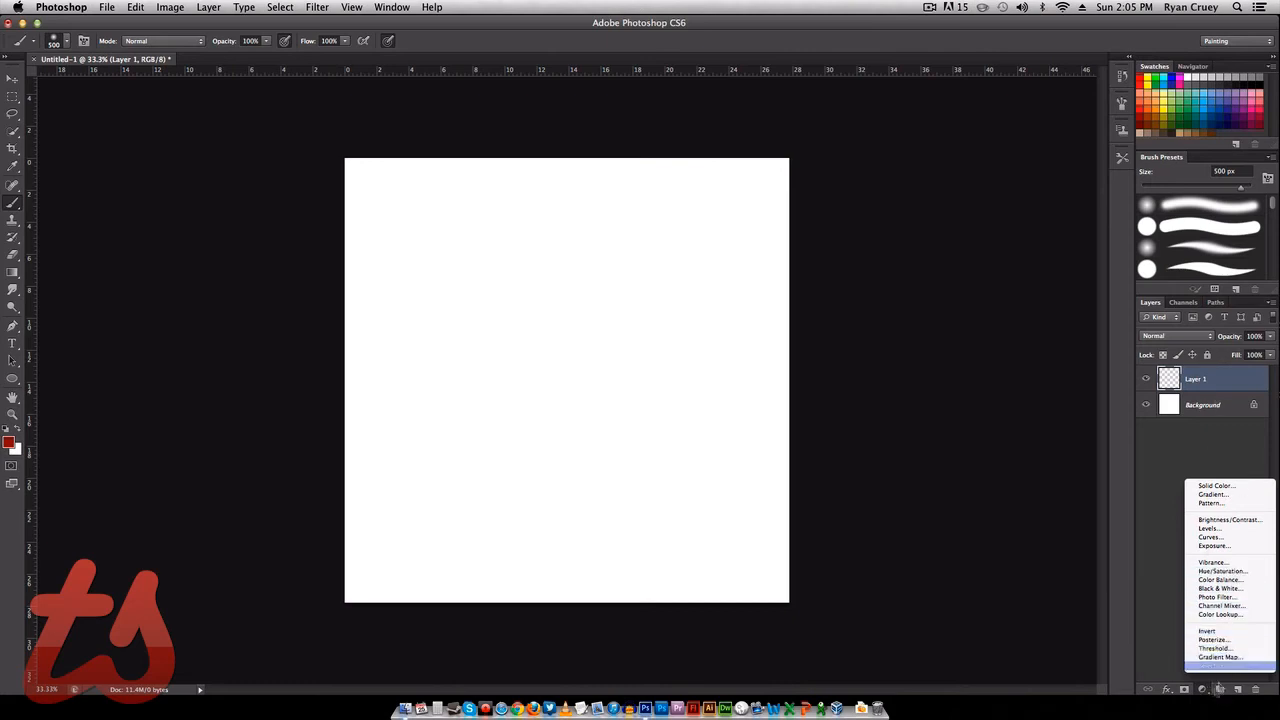
click(1205, 692)
click(1166, 690)
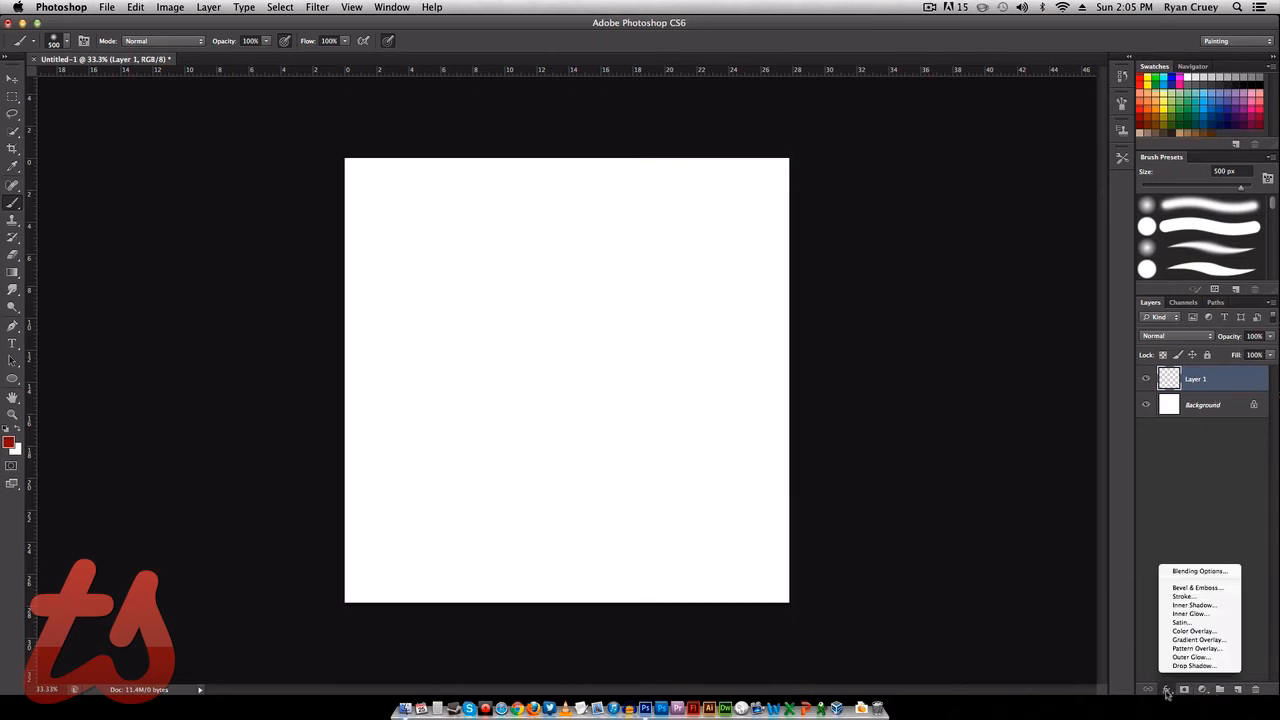
click(1207, 471)
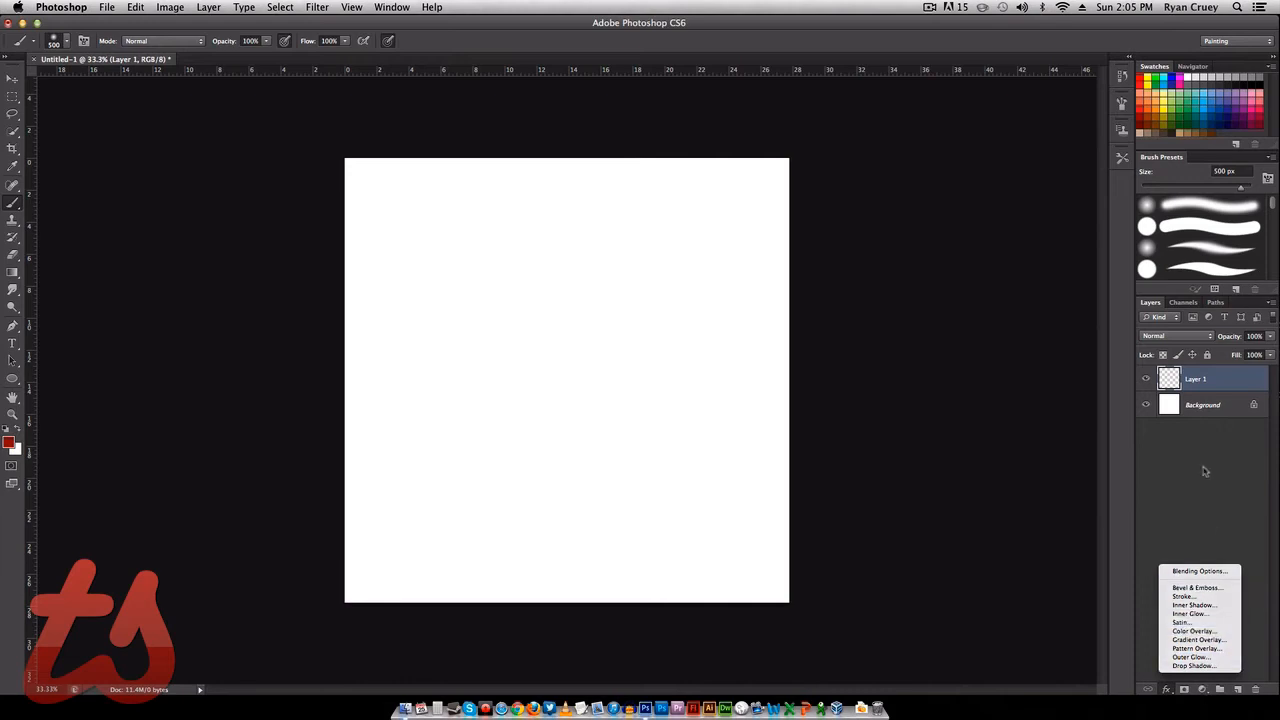
right_click(1204, 378)
click(1263, 497)
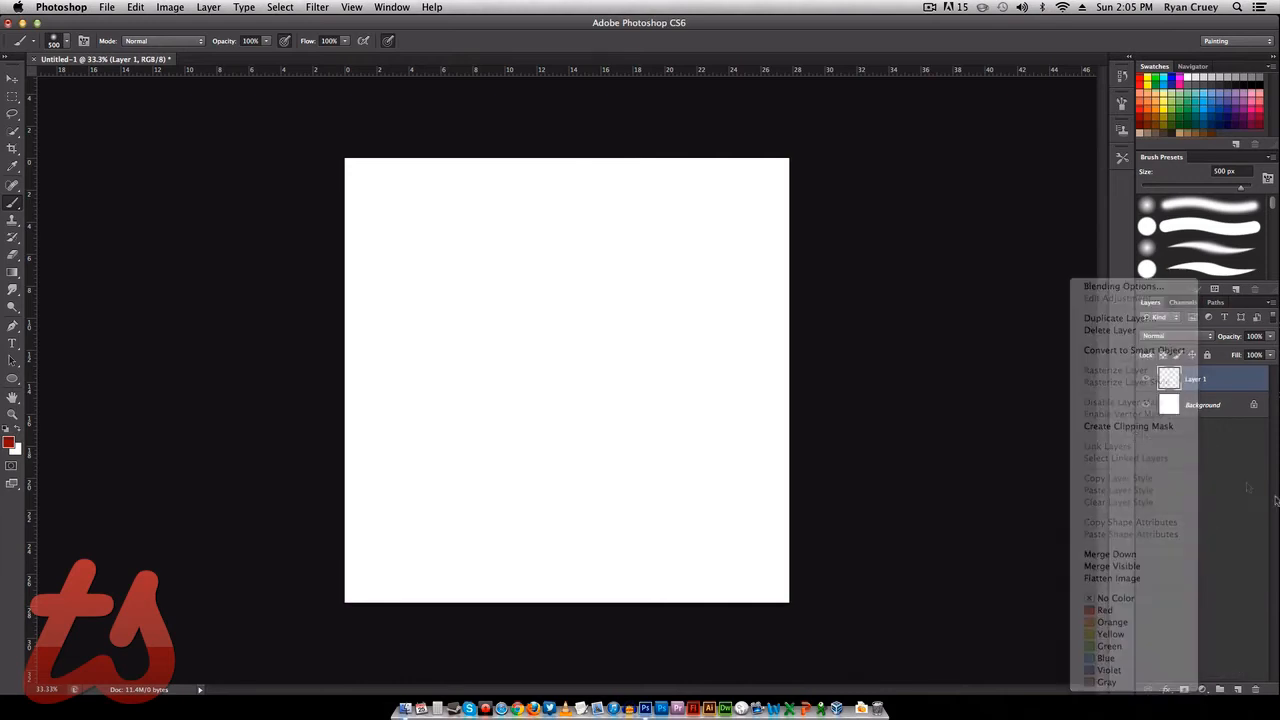
- Paint a dark red dot to the right of the canvas centre on Layer 1 with a hard round 500 px brush
right_click(647, 429)
double_click(696, 525)
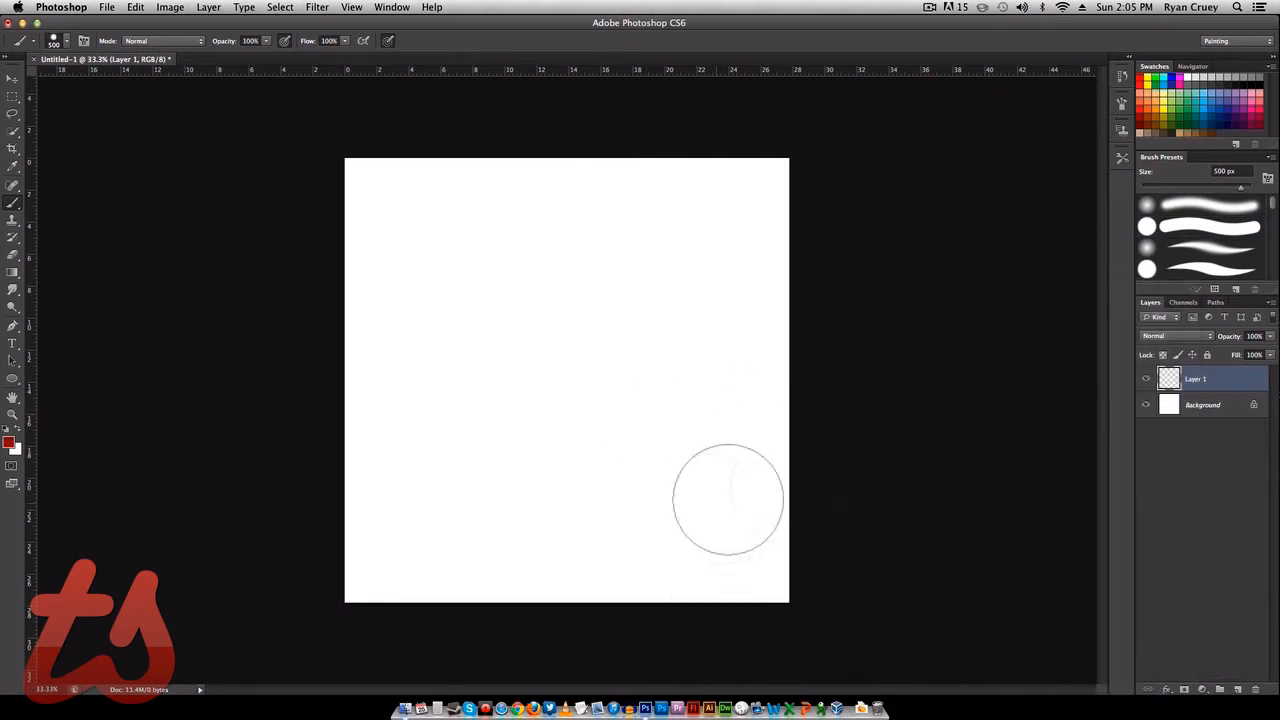
click(635, 366)
- Add a Bevel & Emboss effect to Layer 1 with depth 95%, size 84 px and soften 4 px
right_click(1194, 384)
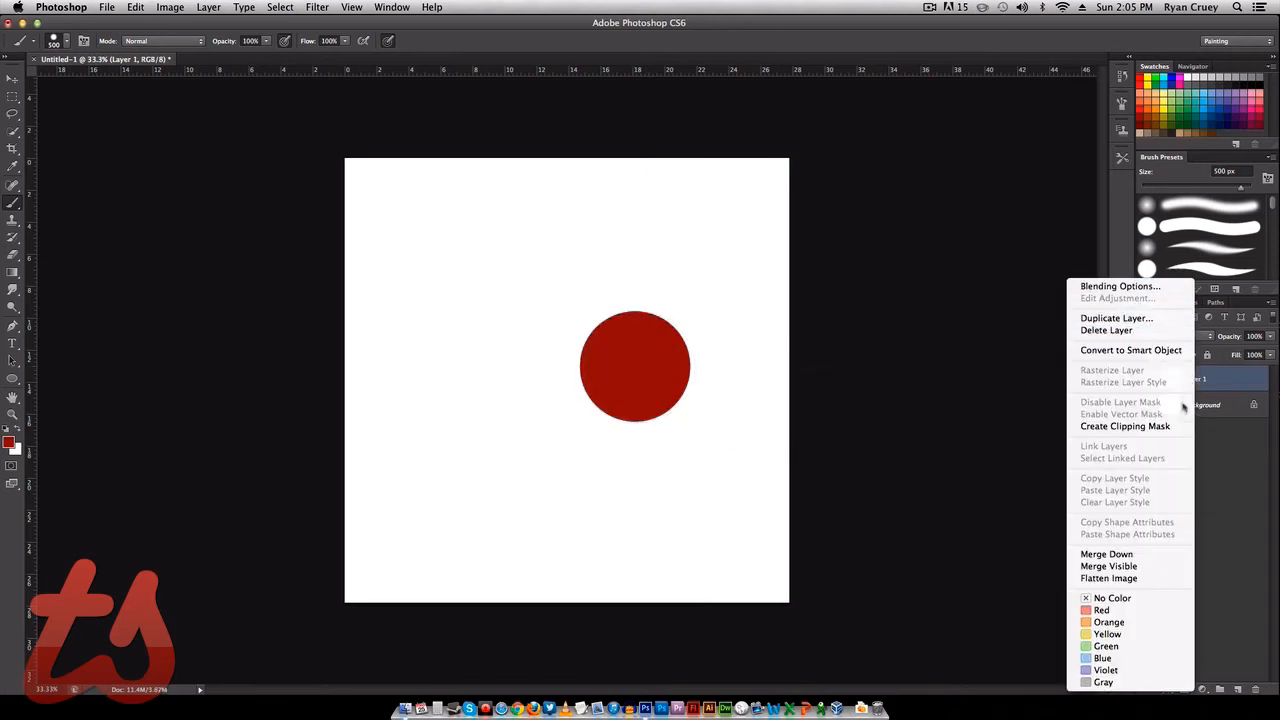
click(1056, 305)
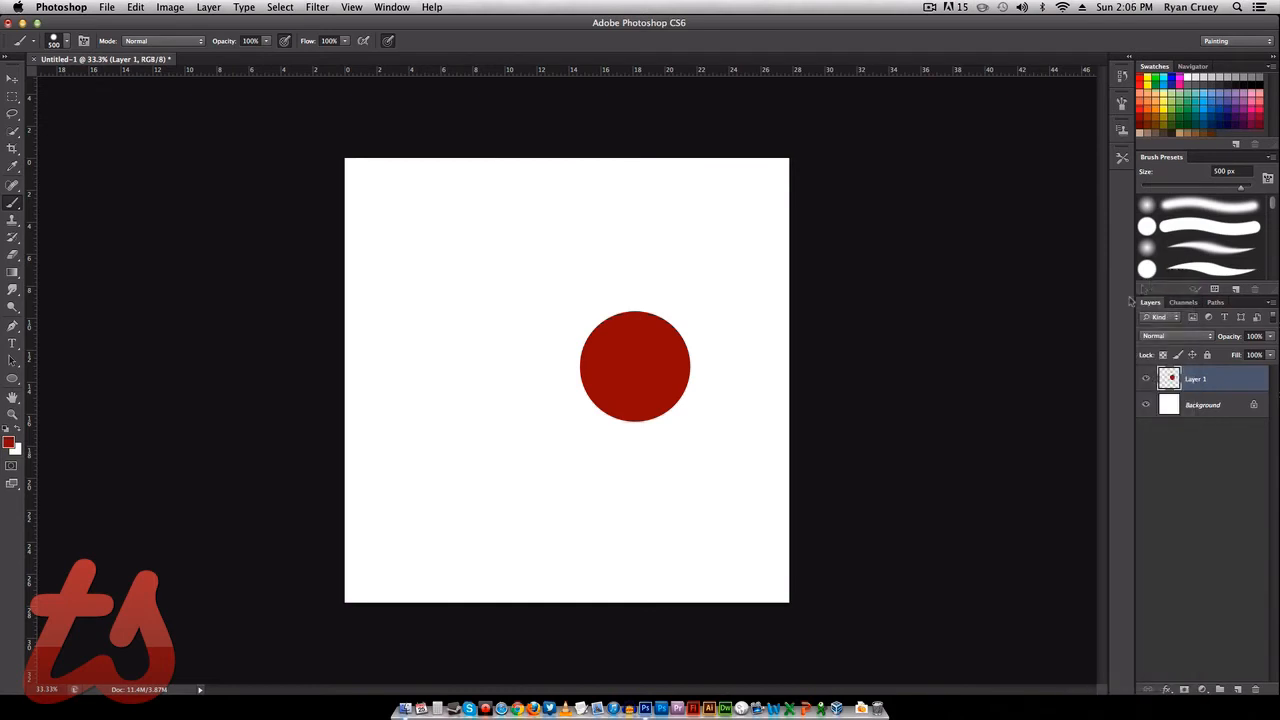
right_click(1200, 380)
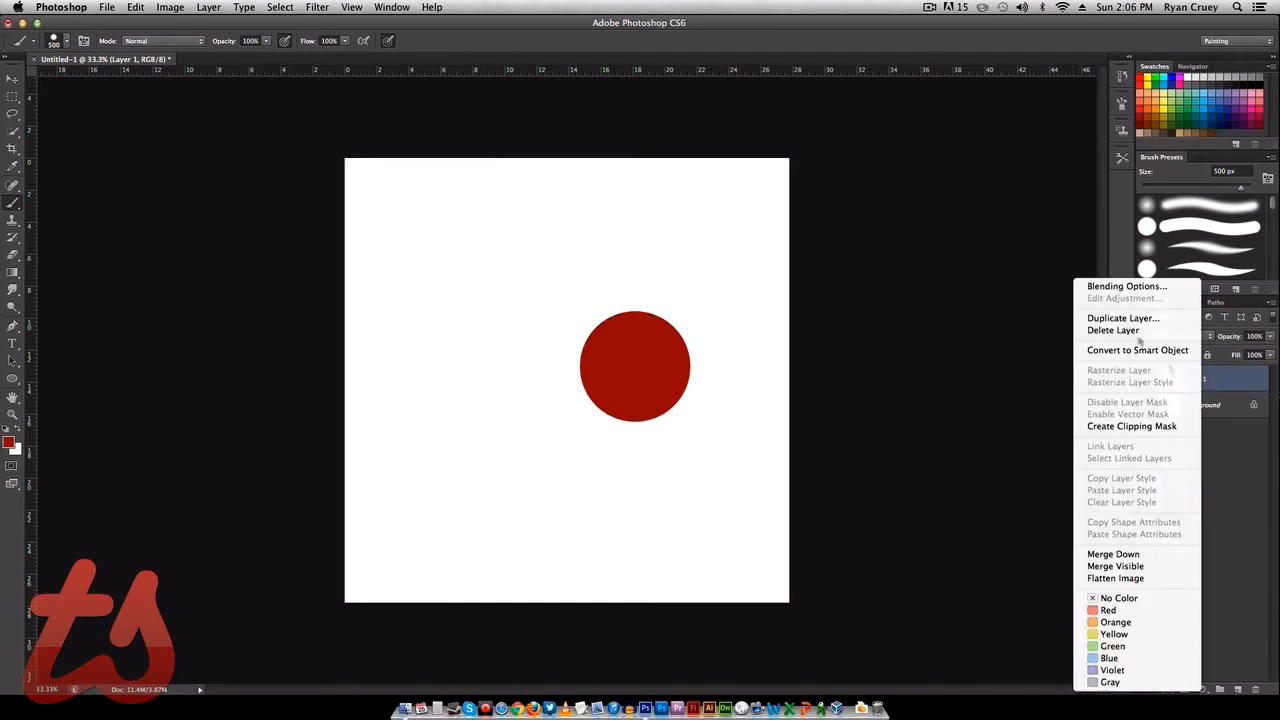
click(1037, 286)
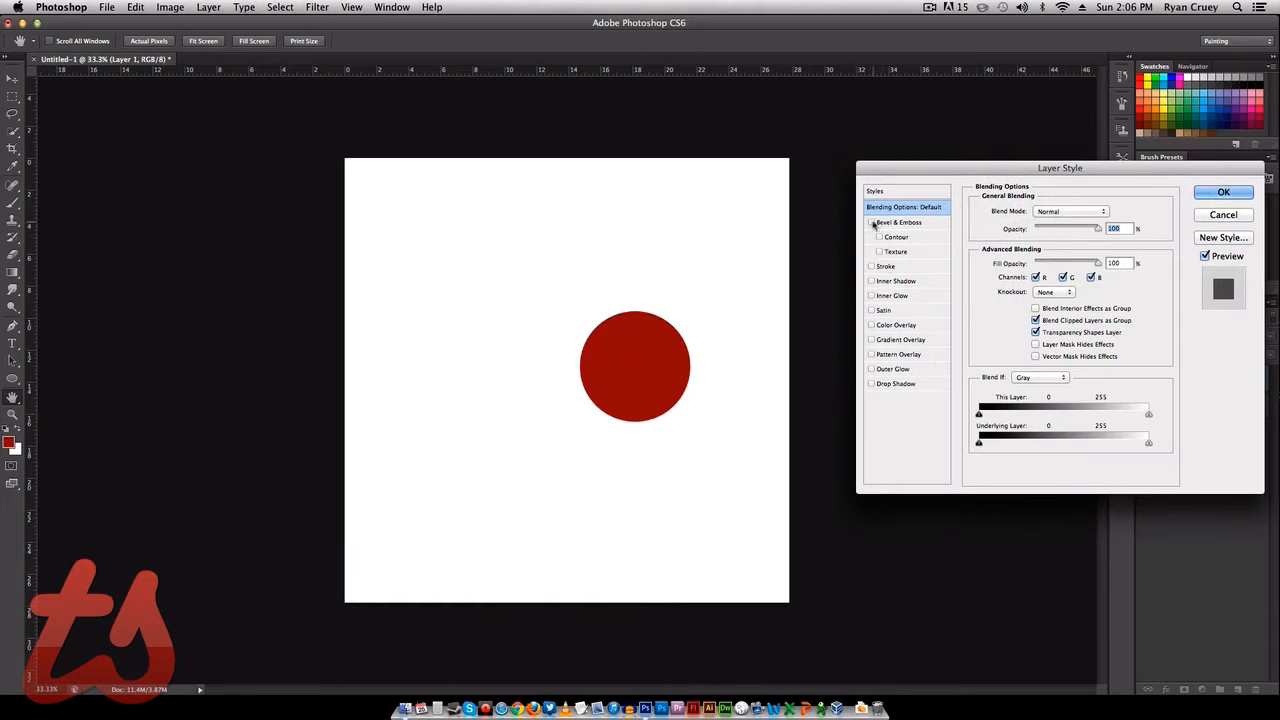
click(872, 223)
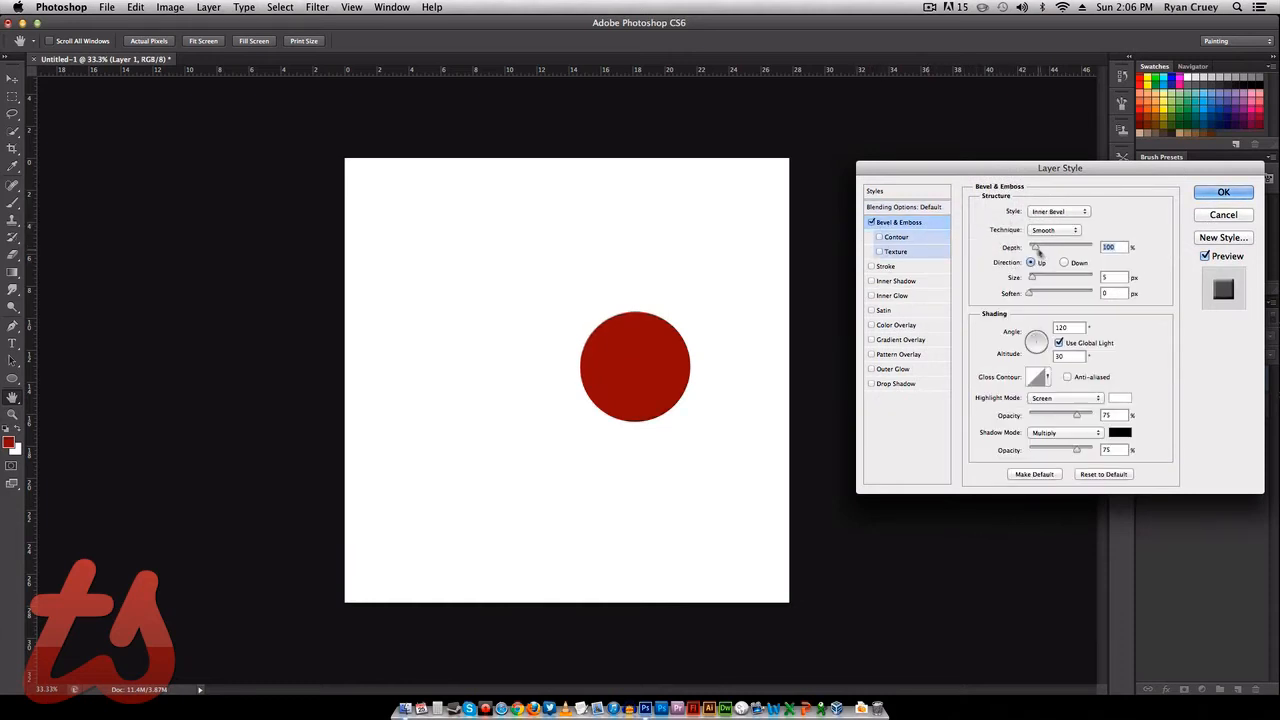
drag(1039, 250, 1046, 296)
drag(1073, 250, 1036, 249)
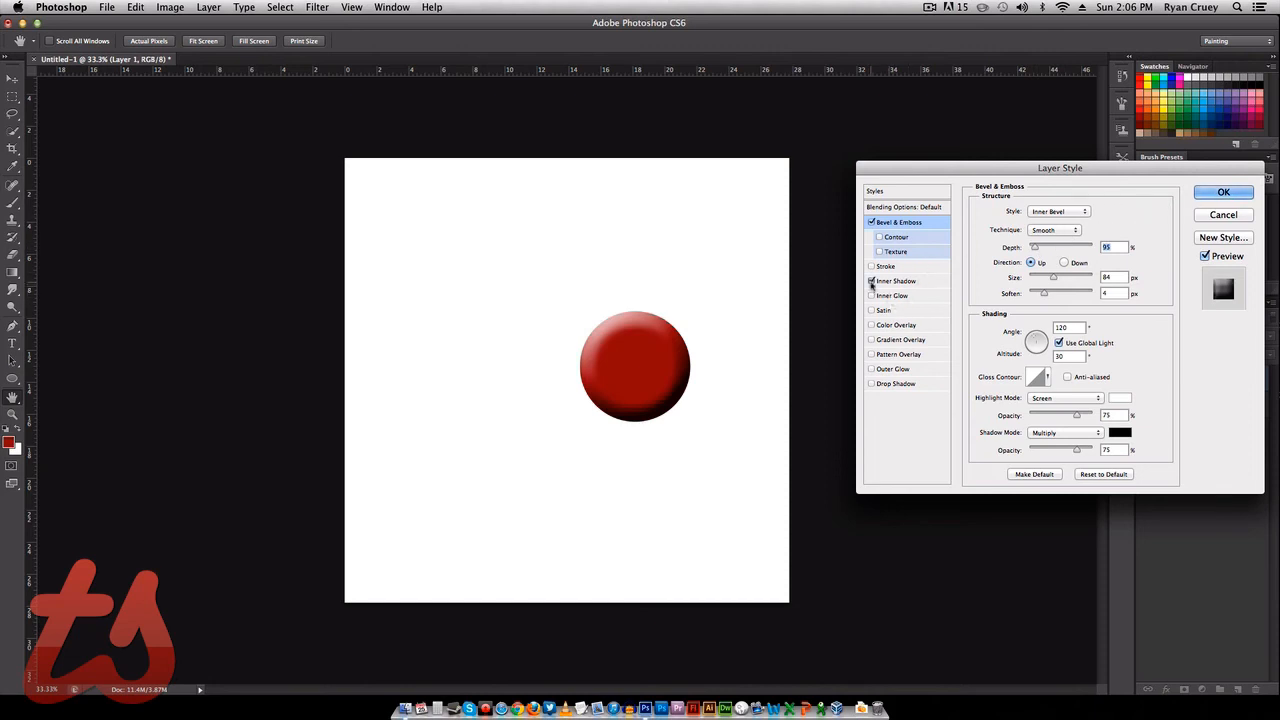
- Add a dark grey (4a4a4a) Drop Shadow to the dot with distance 34 px and size 27 px
click(875, 385)
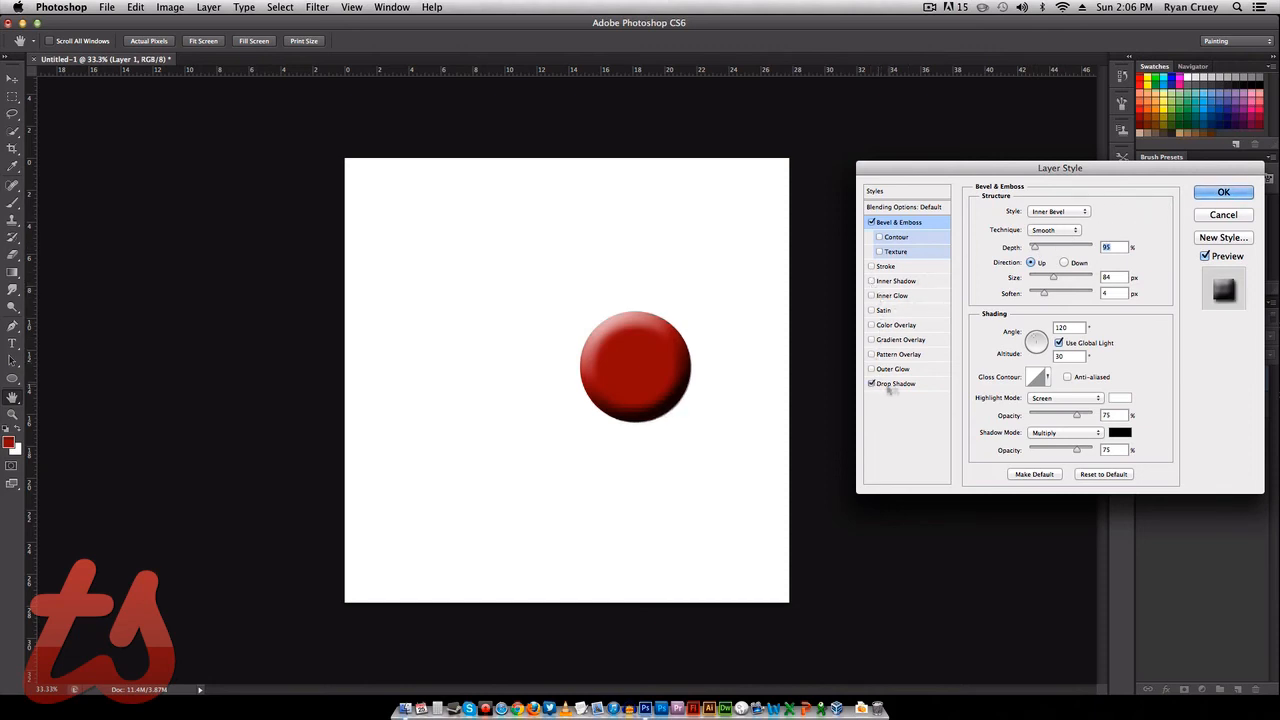
click(1109, 211)
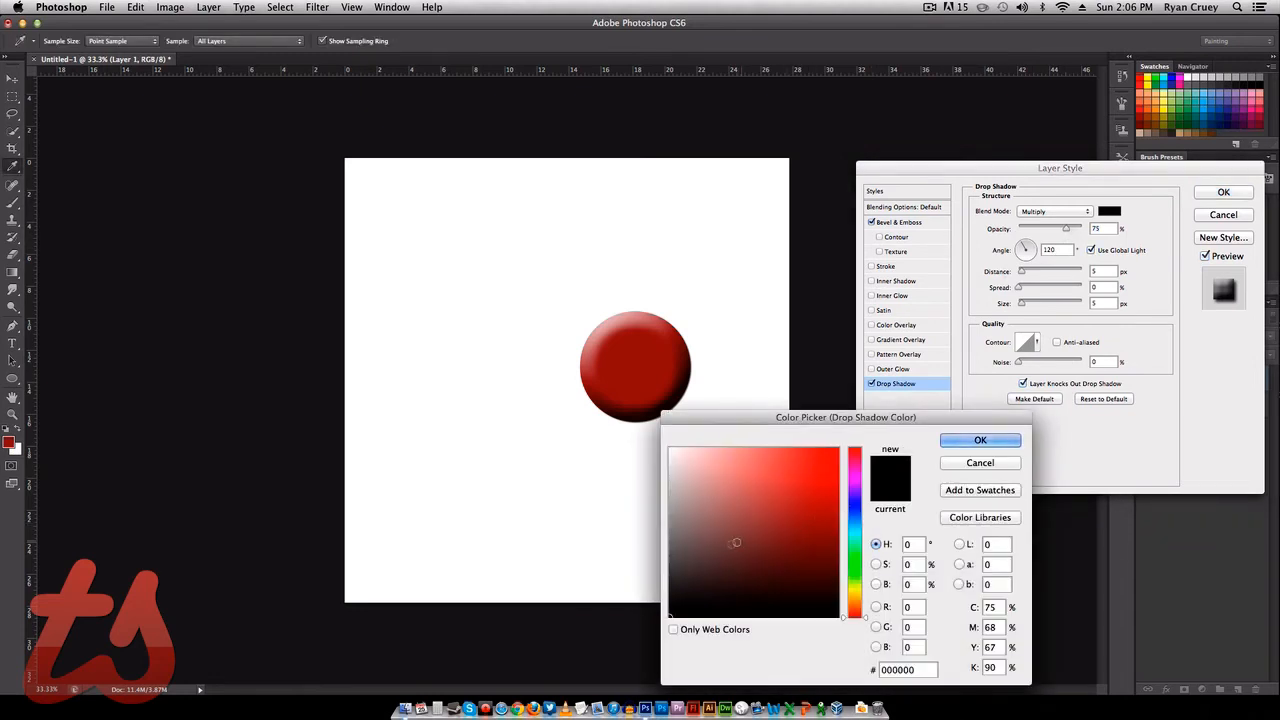
drag(734, 543, 662, 568)
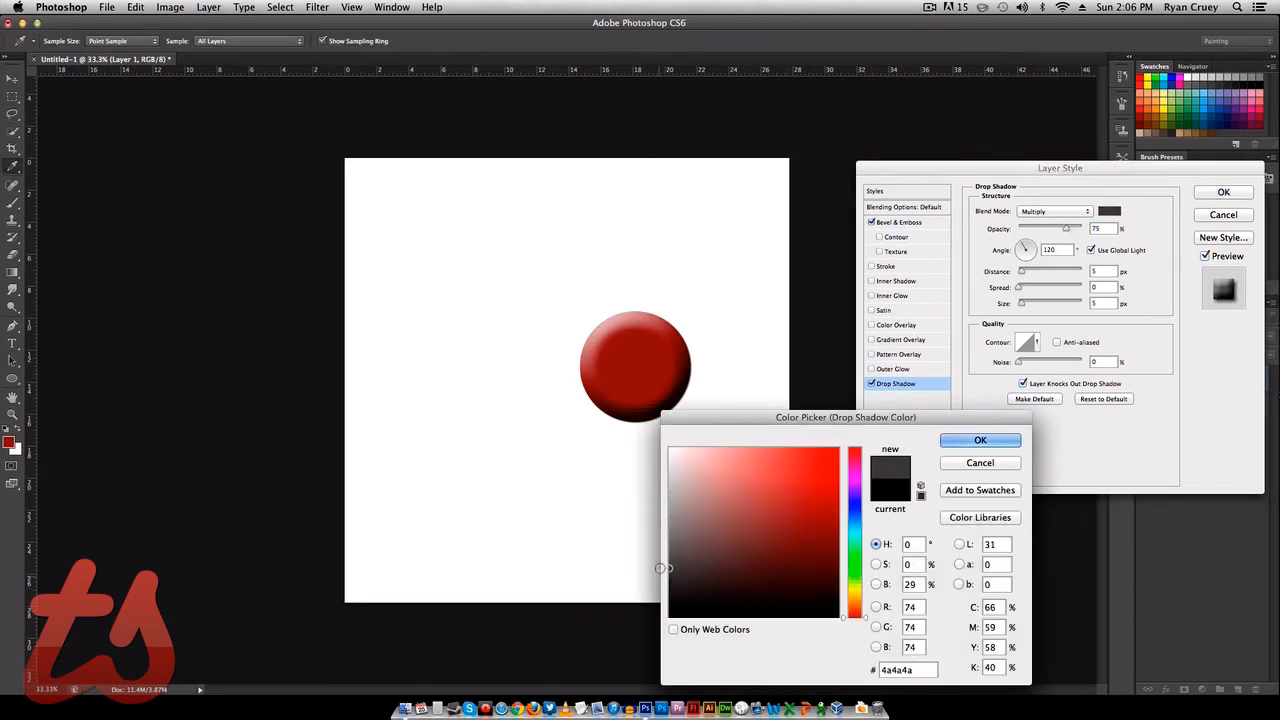
key(Return)
mouse_move(1022, 272)
mouse_down()
mouse_move(1035, 279)
mouse_move(1033, 311)
mouse_move(1041, 271)
mouse_up()
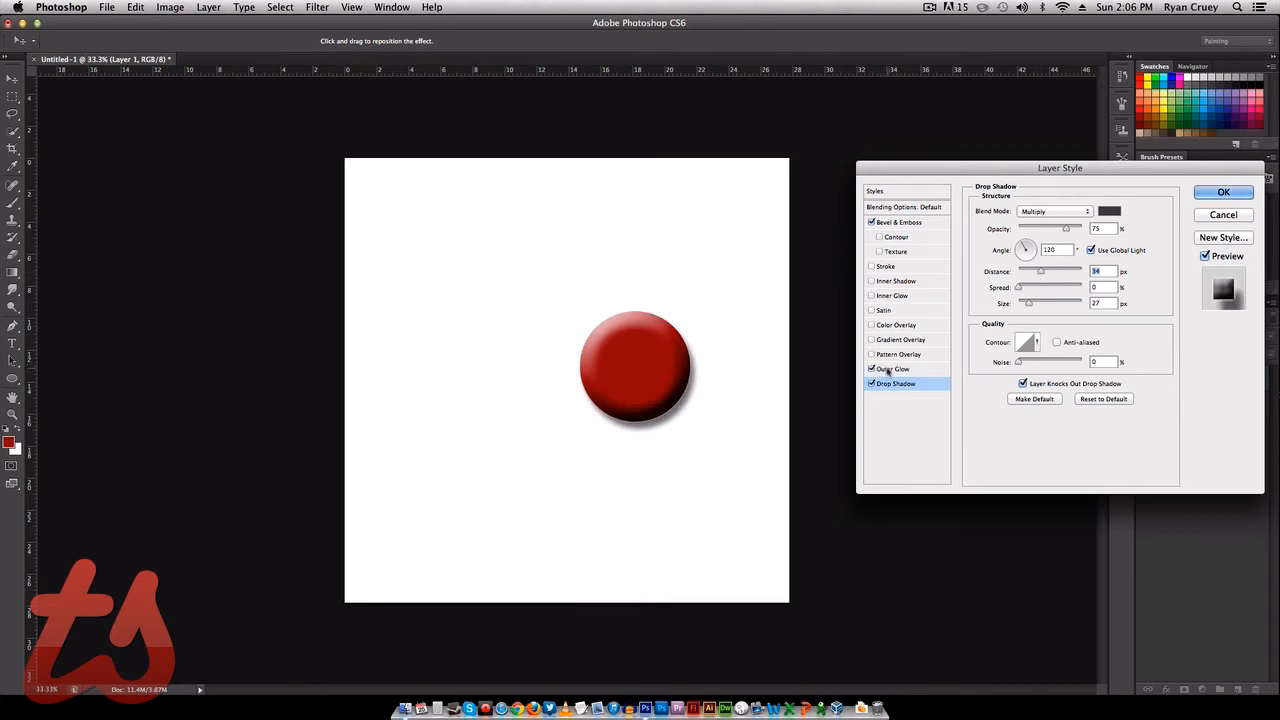
- Add a white Outer Glow to the dot with a size of 84 px
click(887, 369)
click(1004, 261)
click(766, 497)
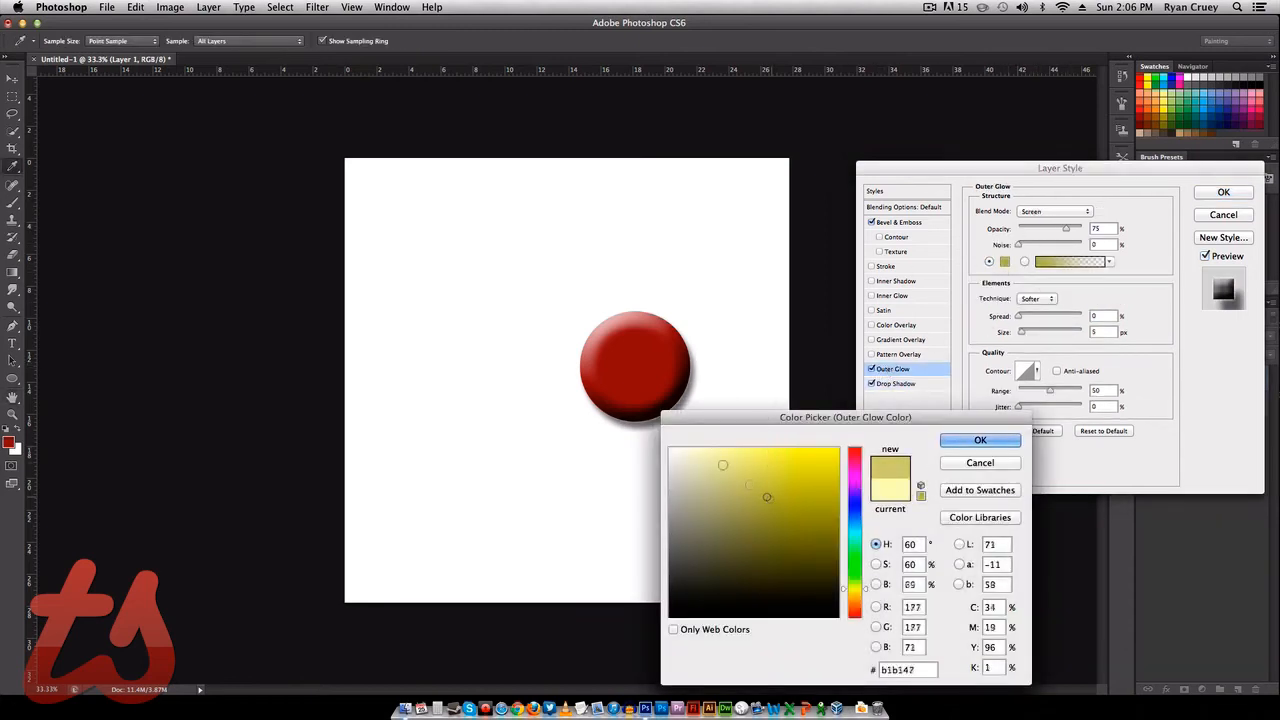
drag(722, 464, 671, 449)
click(980, 440)
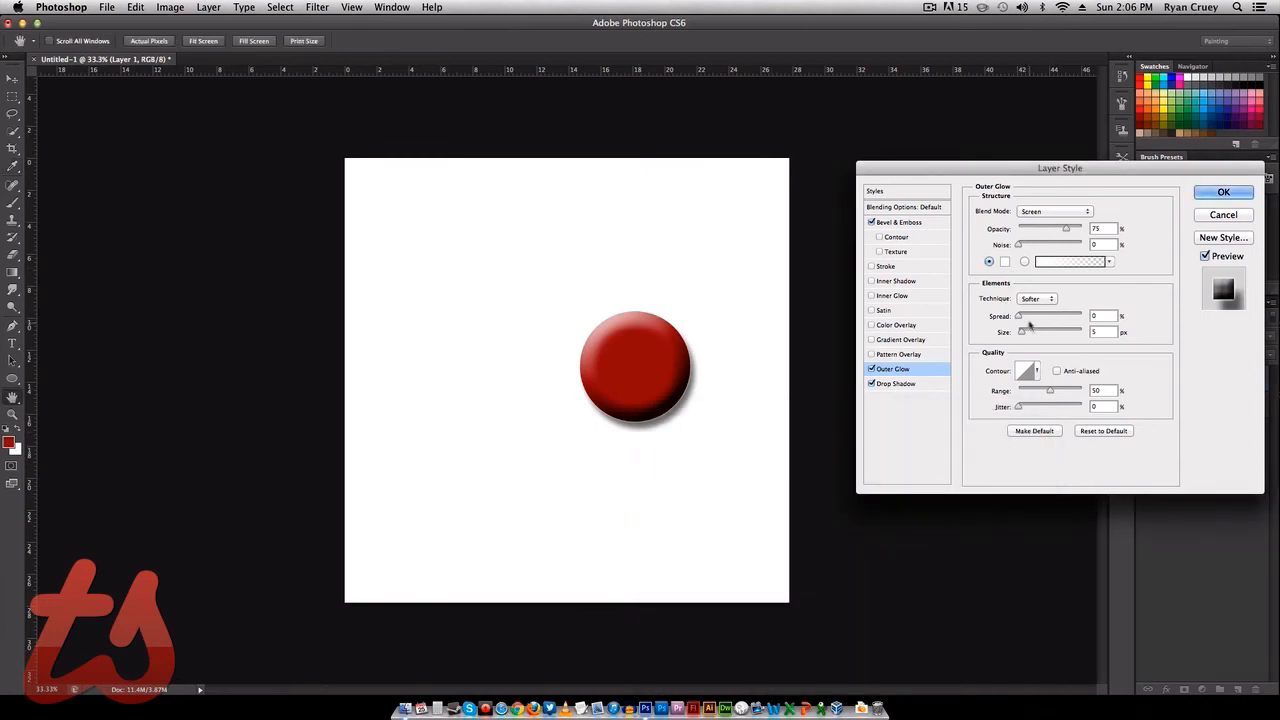
drag(1021, 335, 1045, 338)
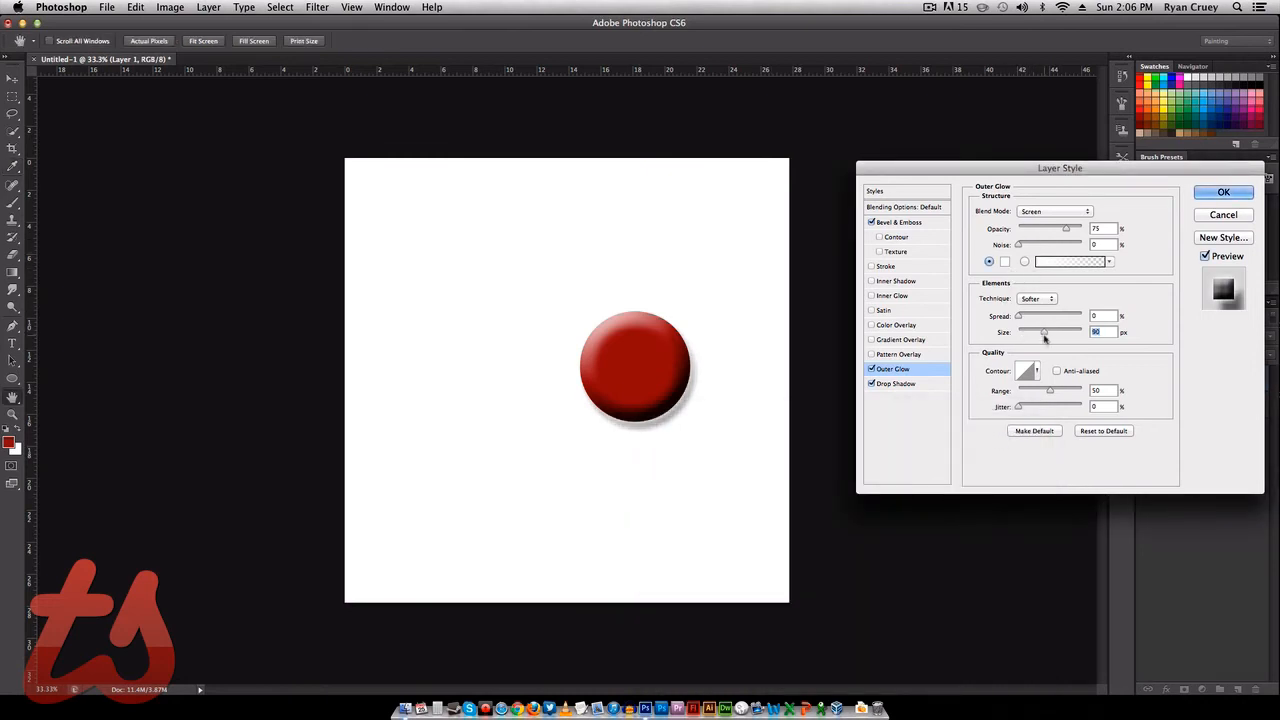
- Try out the Pattern Overlay and Gradient Overlay effects on the dot
click(872, 355)
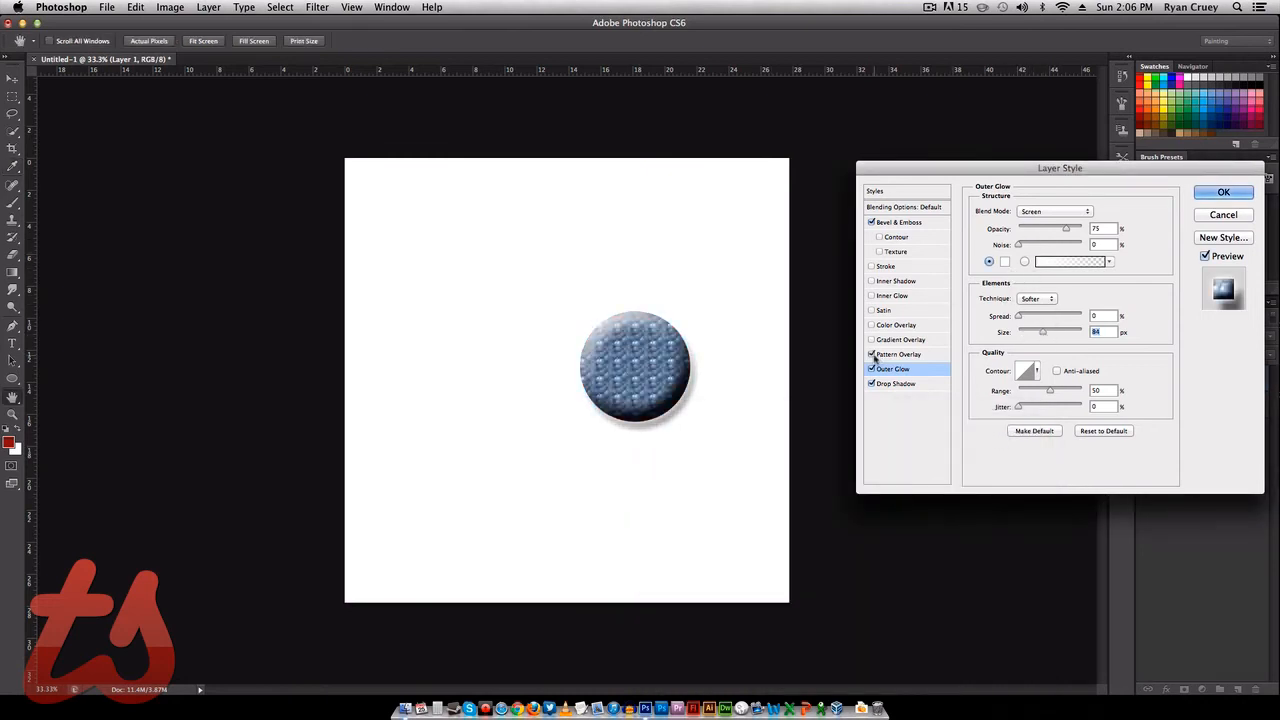
click(873, 341)
click(873, 341)
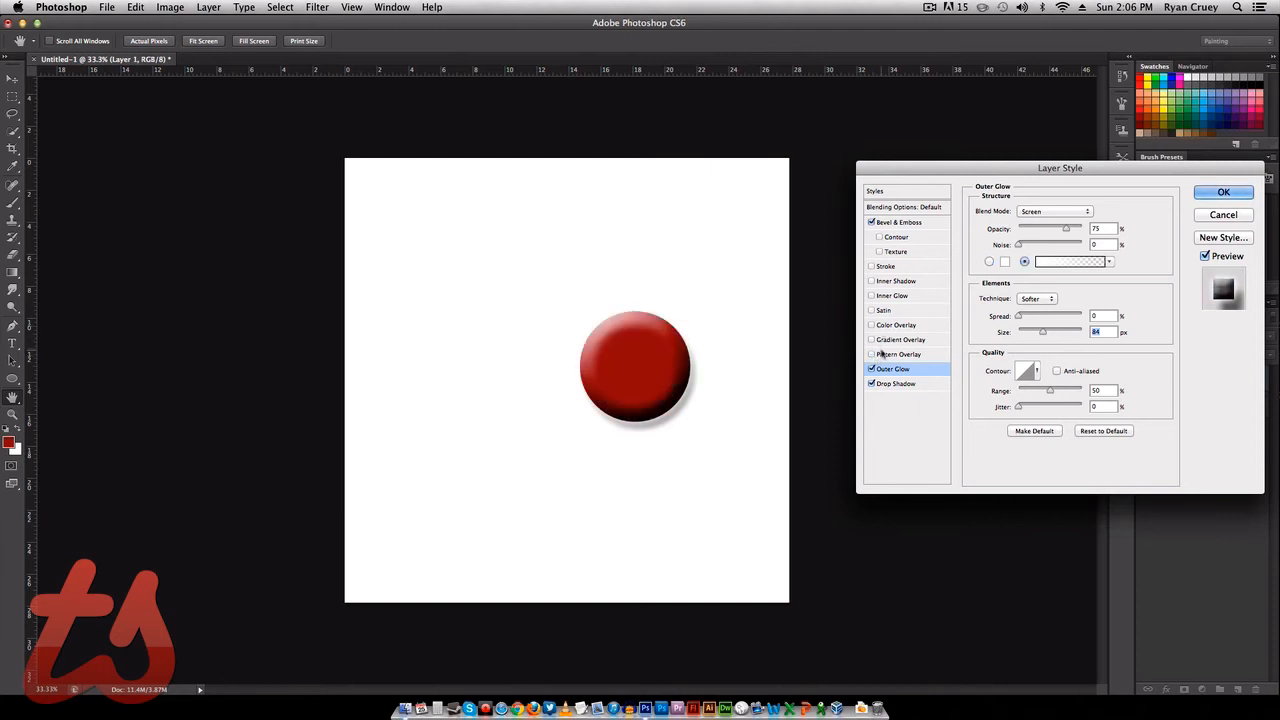
click(883, 355)
- Turn on Gradient Overlay instead of Pattern Overlay and apply the Foreground to Background gradient preset
click(873, 341)
click(872, 355)
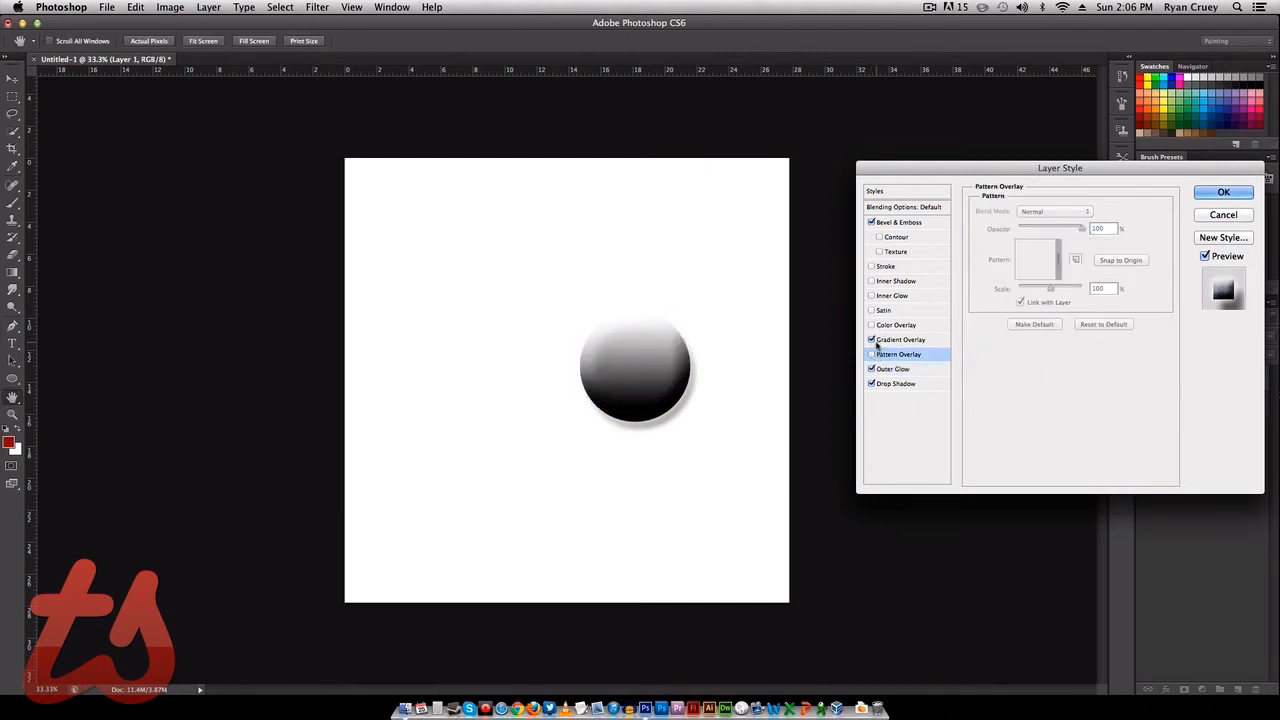
click(905, 340)
click(1042, 245)
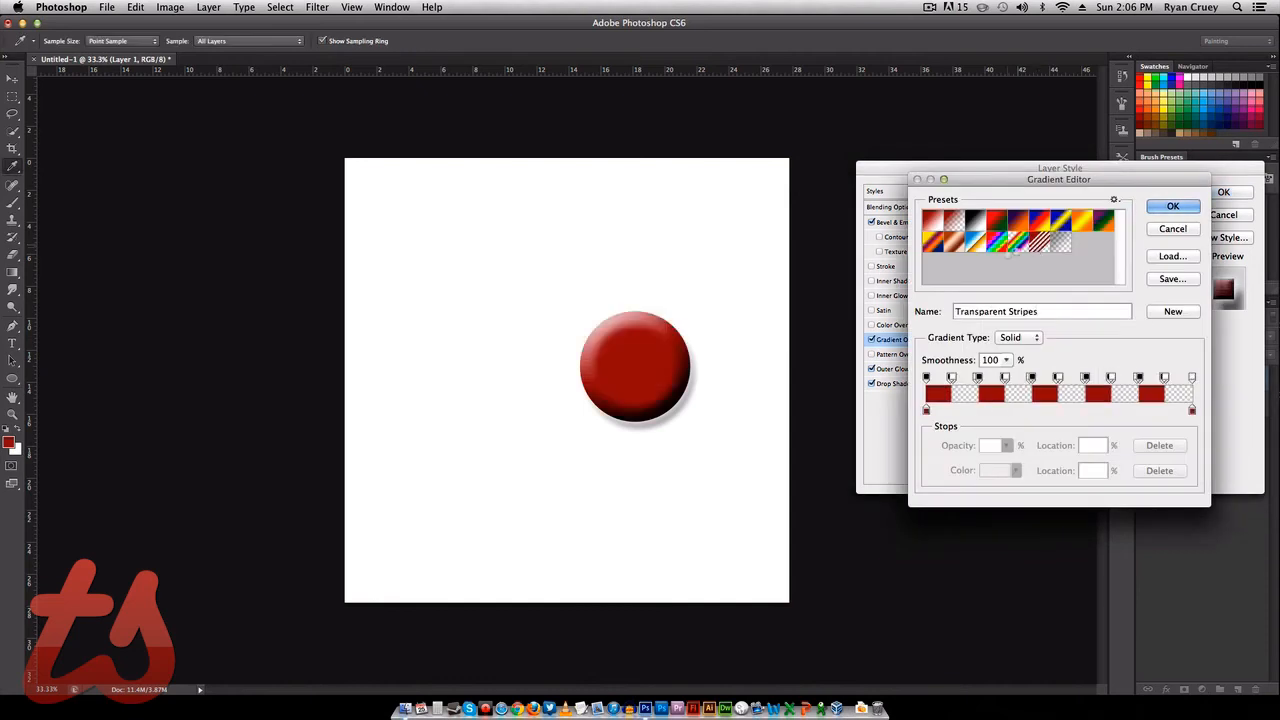
click(933, 223)
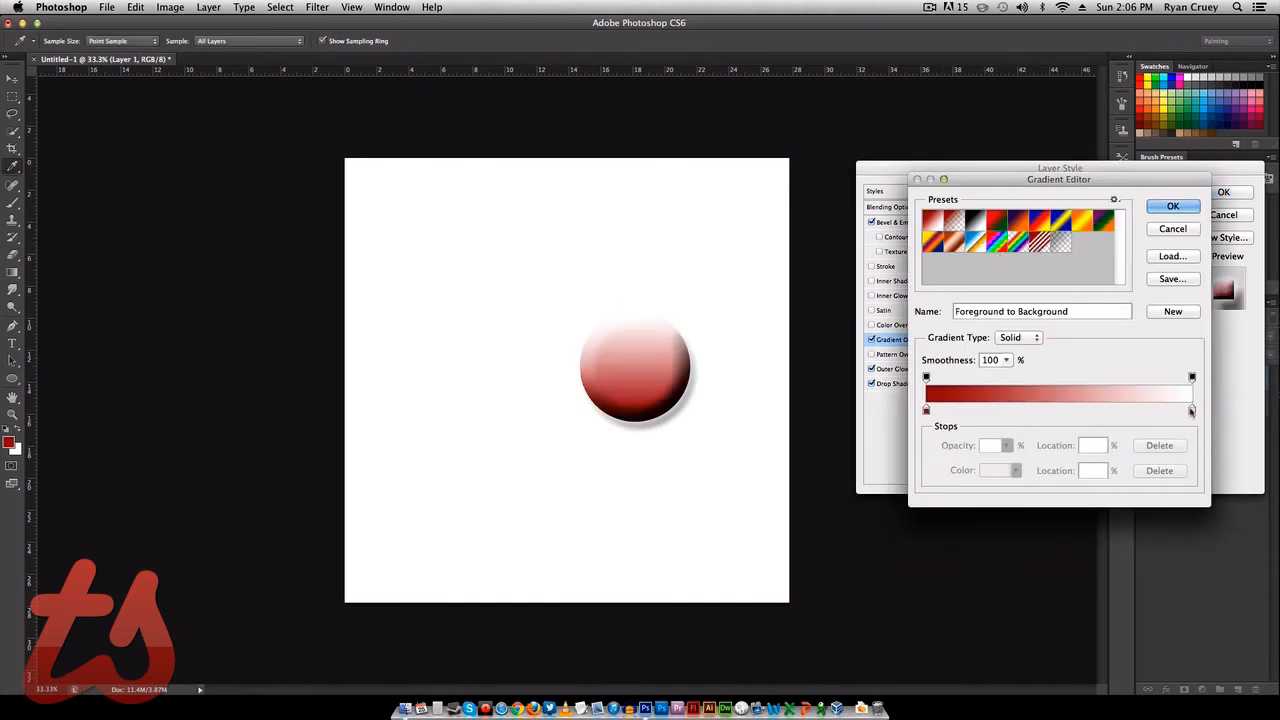
- Change the gradient's end colour stop at location 100% to dark red
double_click(1191, 411)
click(854, 530)
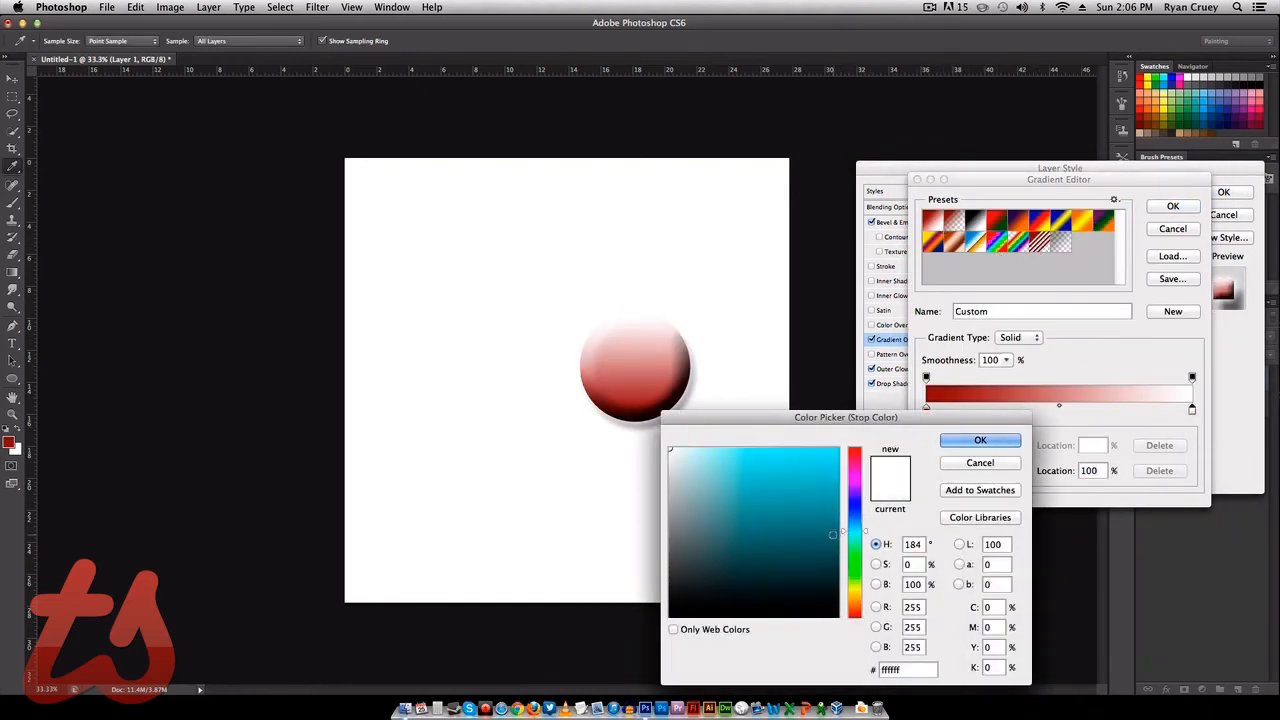
drag(855, 518, 826, 517)
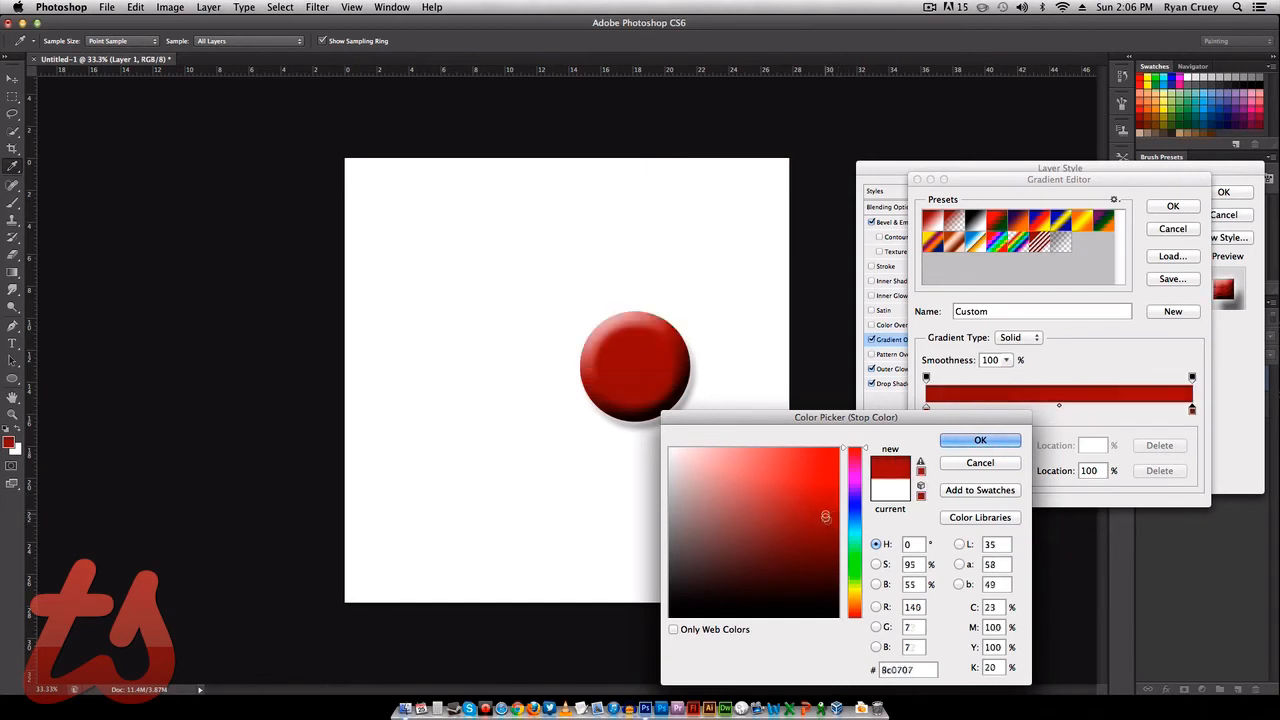
click(980, 440)
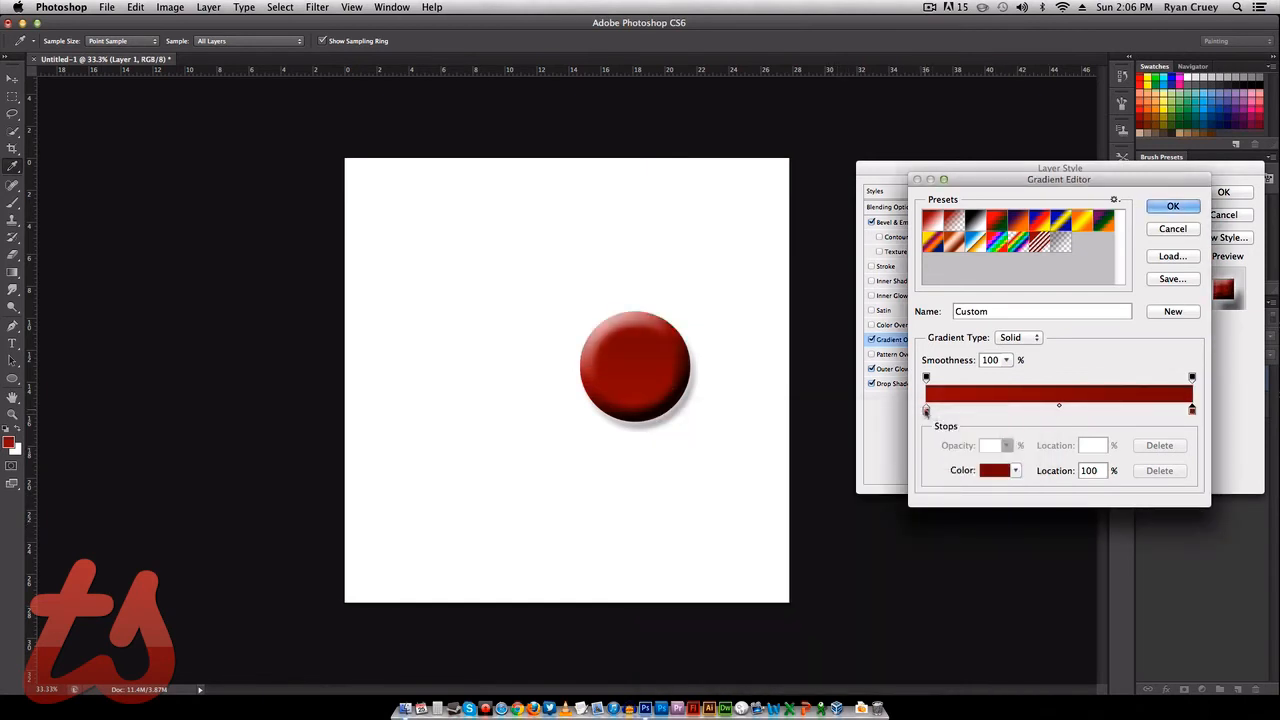
- Try a pale pink colour for the gradient's start stop at location 0% and discard the gradient edits
double_click(926, 411)
drag(814, 528, 669, 448)
click(980, 440)
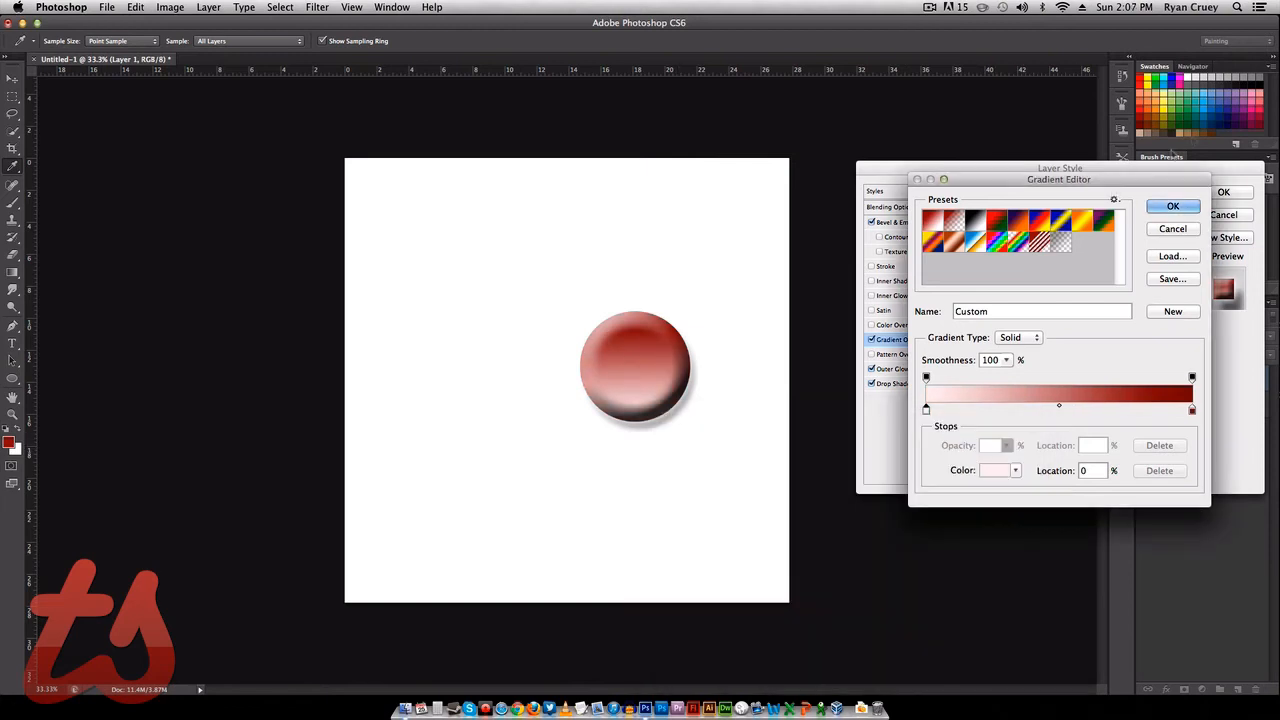
click(1165, 228)
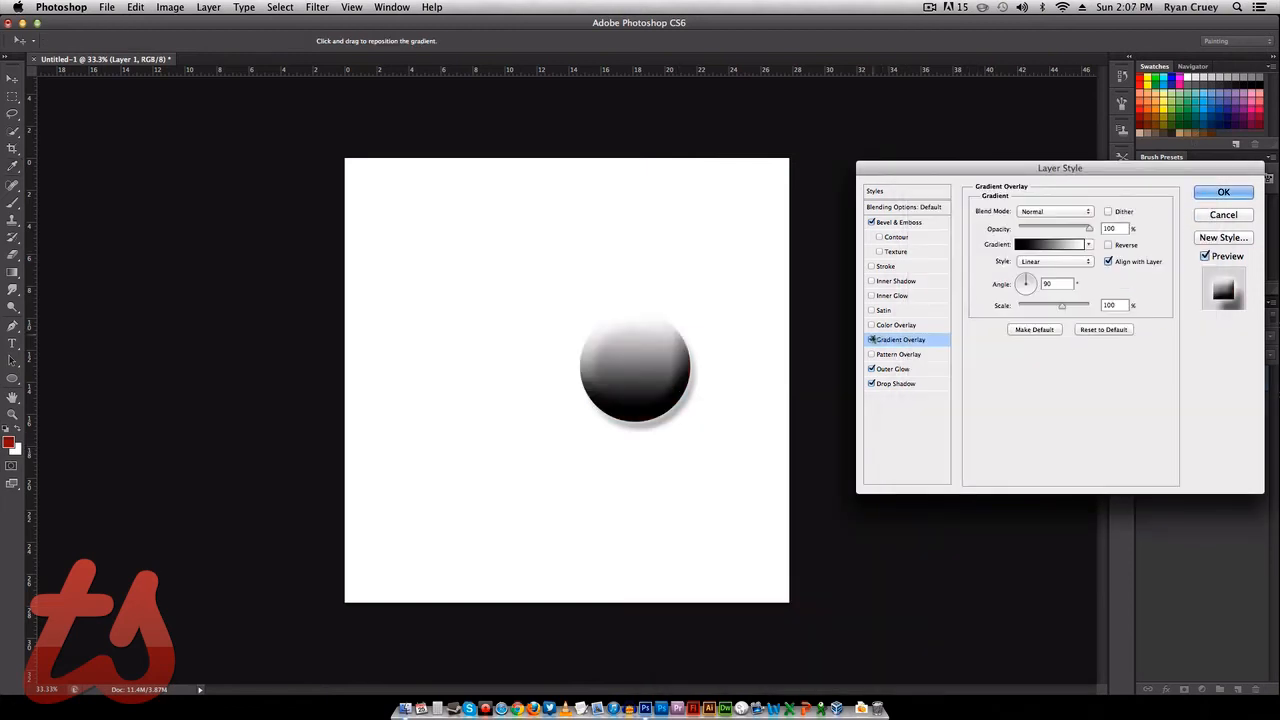
- Turn on Color Overlay instead of Gradient Overlay for the dot, using the muted red 9c5656
click(872, 340)
click(872, 325)
click(904, 325)
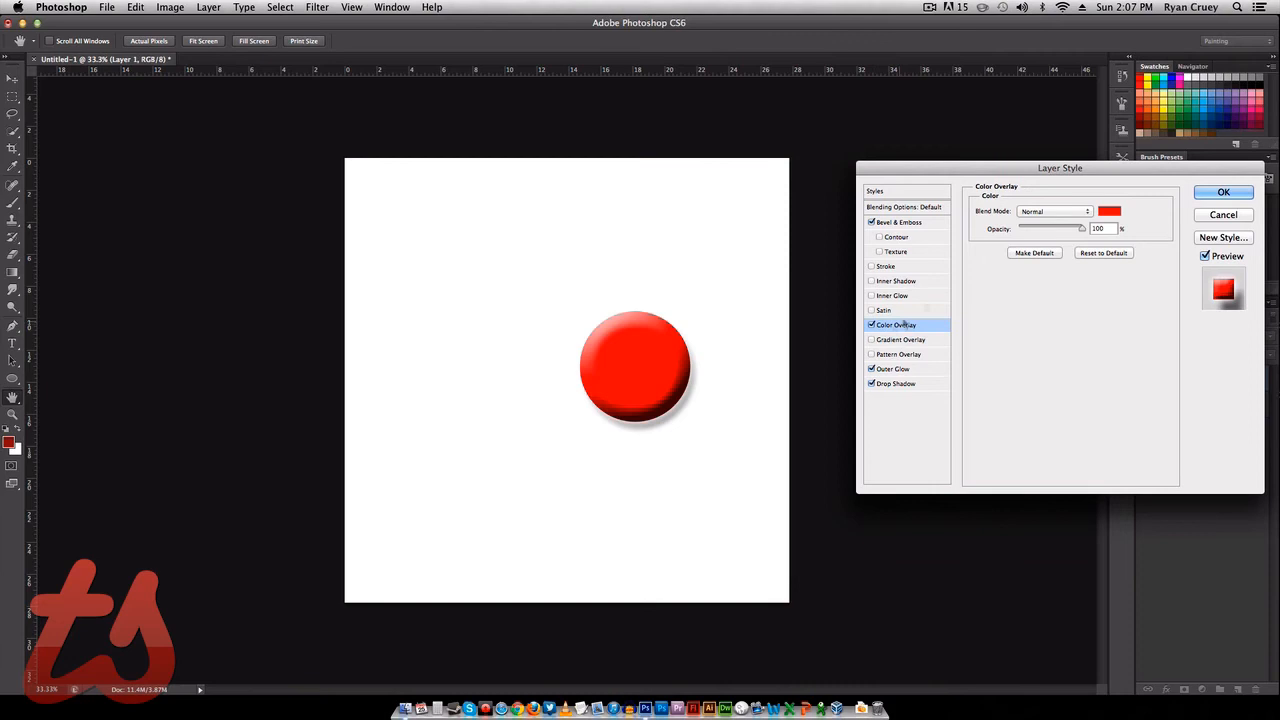
click(1108, 212)
click(744, 513)
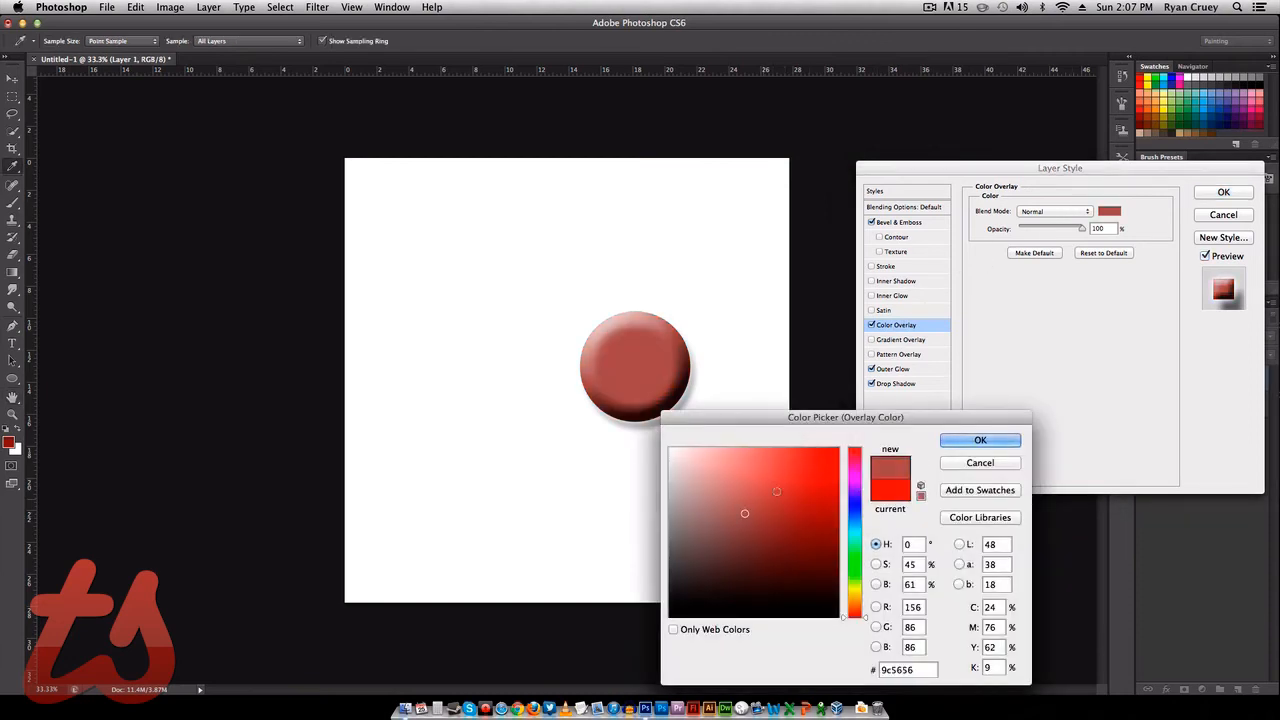
click(998, 441)
- Try the Linear Burn, Overlay and Subtract blend modes on the Color Overlay, and set it to Difference
click(1055, 211)
click(1045, 257)
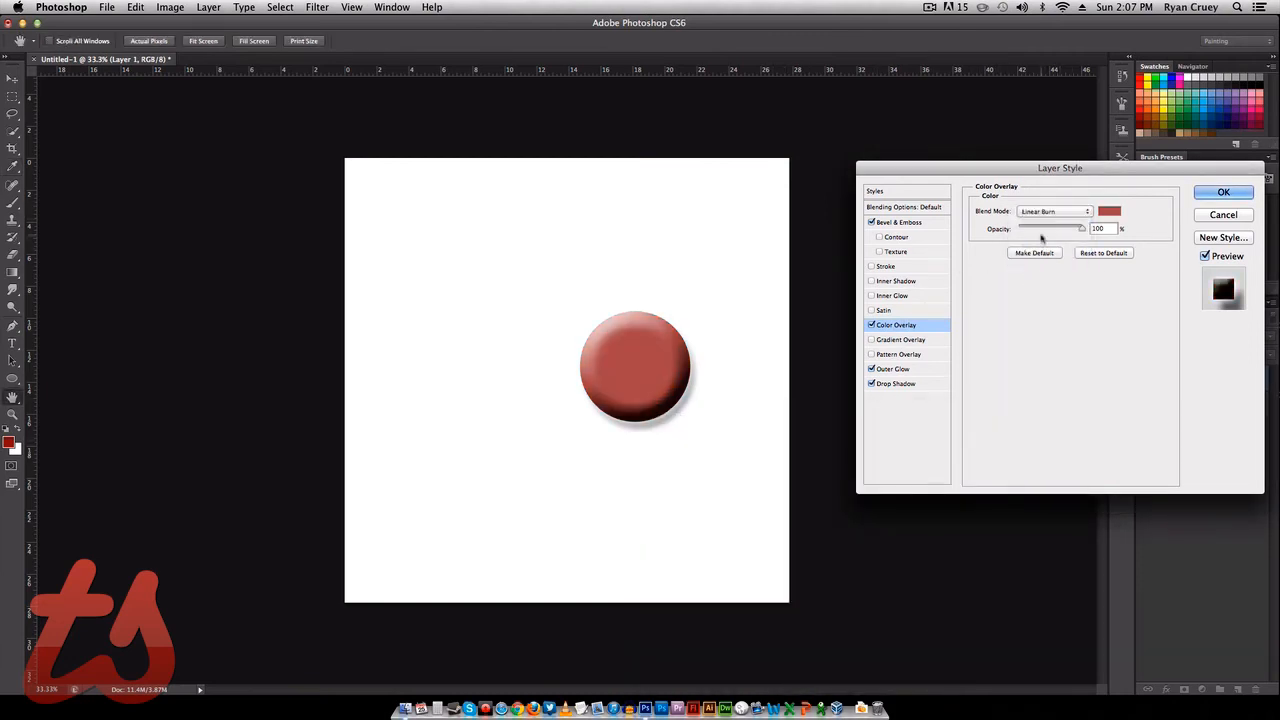
click(1050, 211)
click(1045, 289)
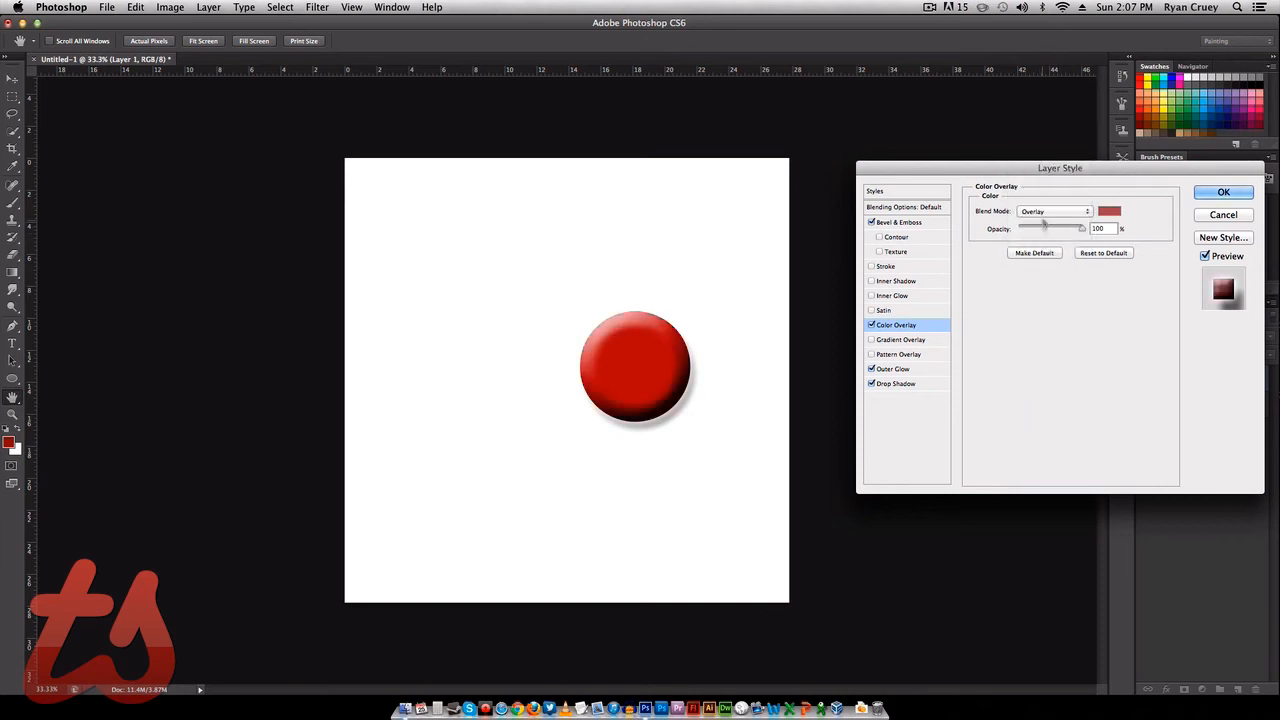
click(1050, 211)
click(1038, 299)
click(1050, 211)
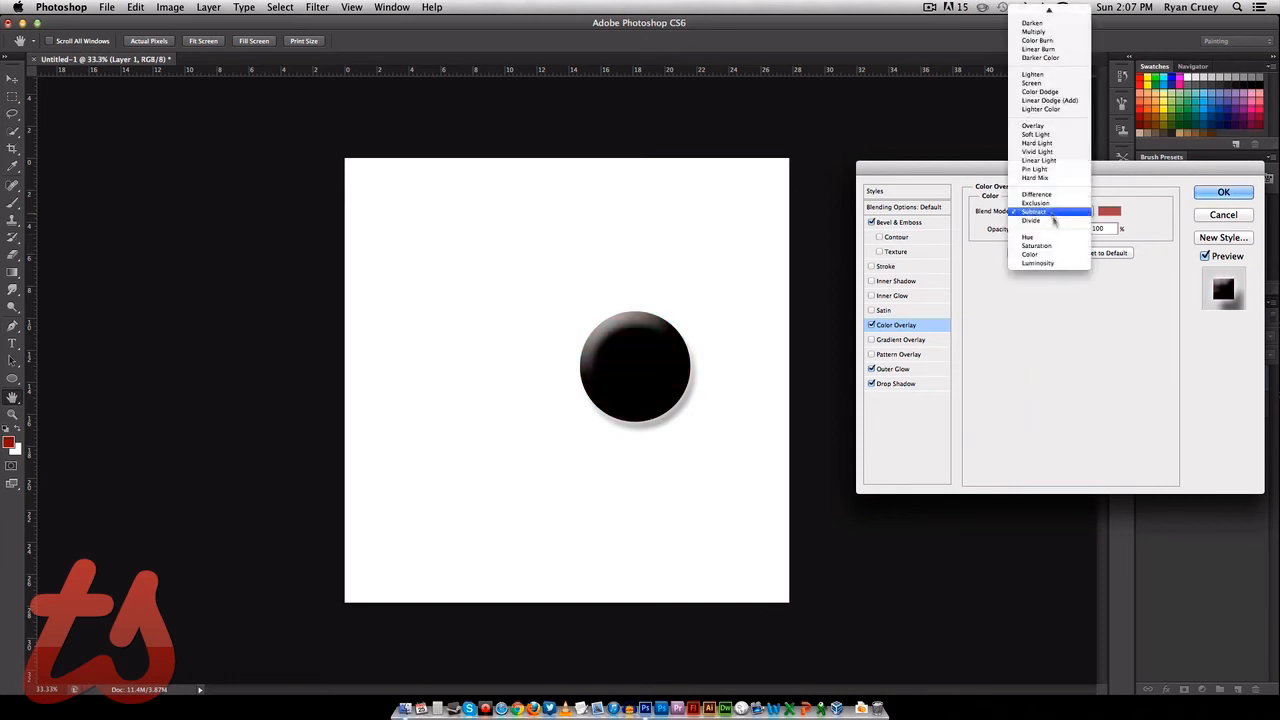
click(1056, 187)
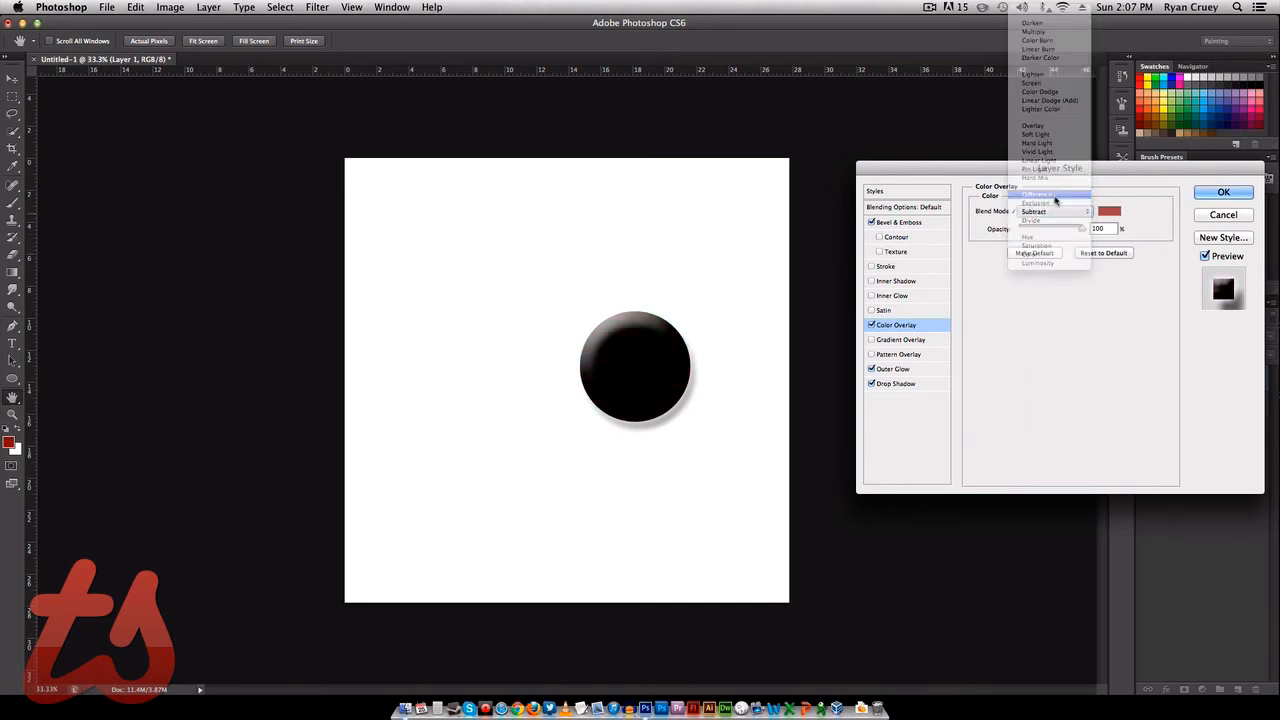
- Try out the Satin, Inner Glow and Stroke effects, leave them off, and apply the dot's layer style
click(871, 311)
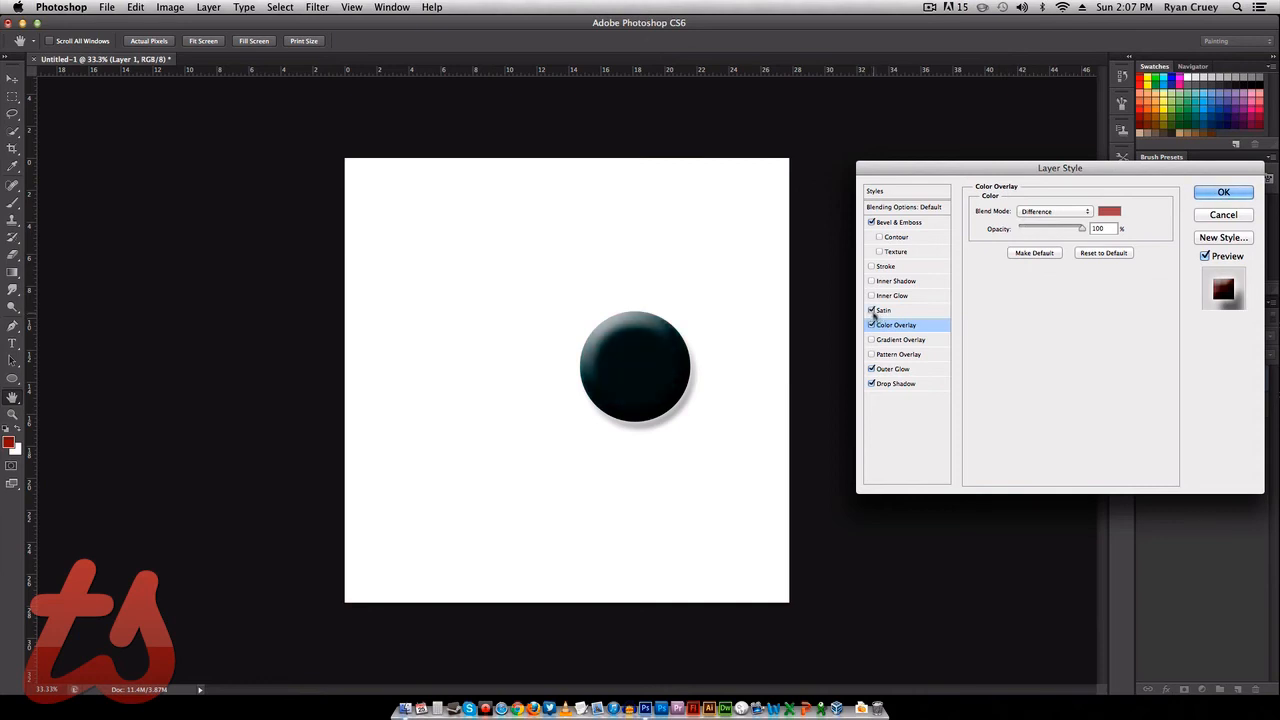
click(871, 311)
click(871, 296)
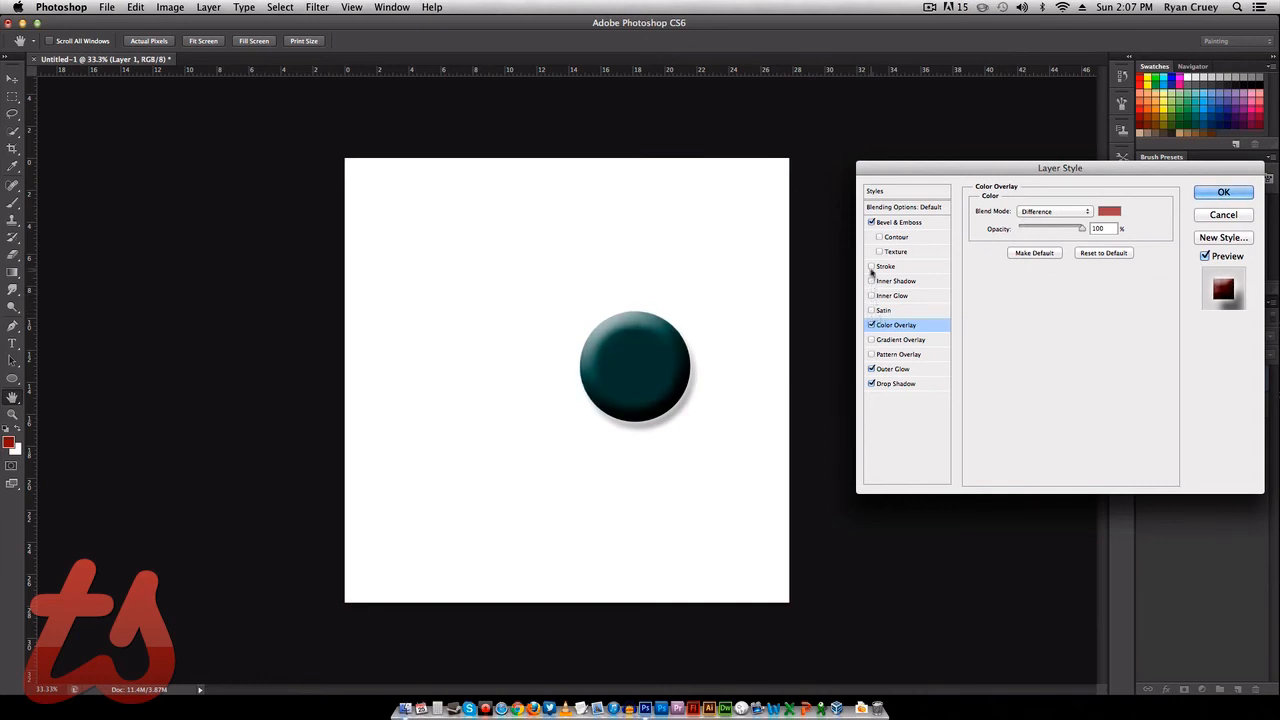
click(874, 268)
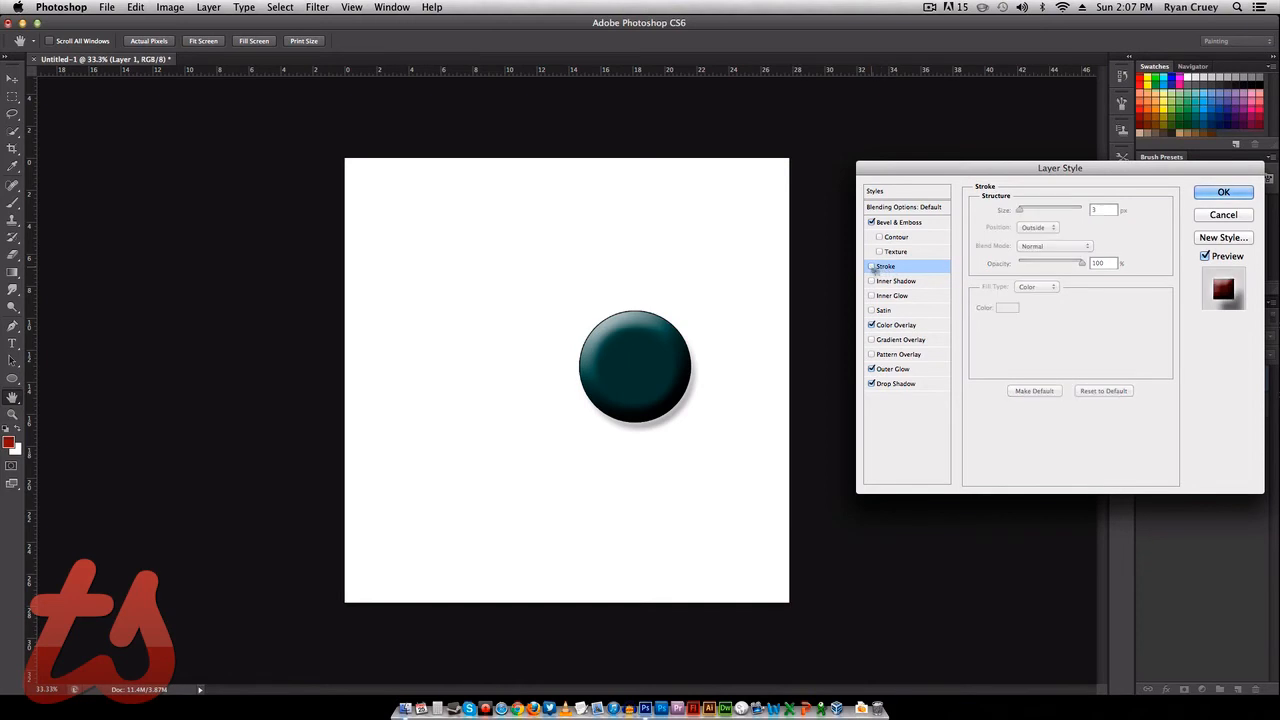
click(1222, 193)
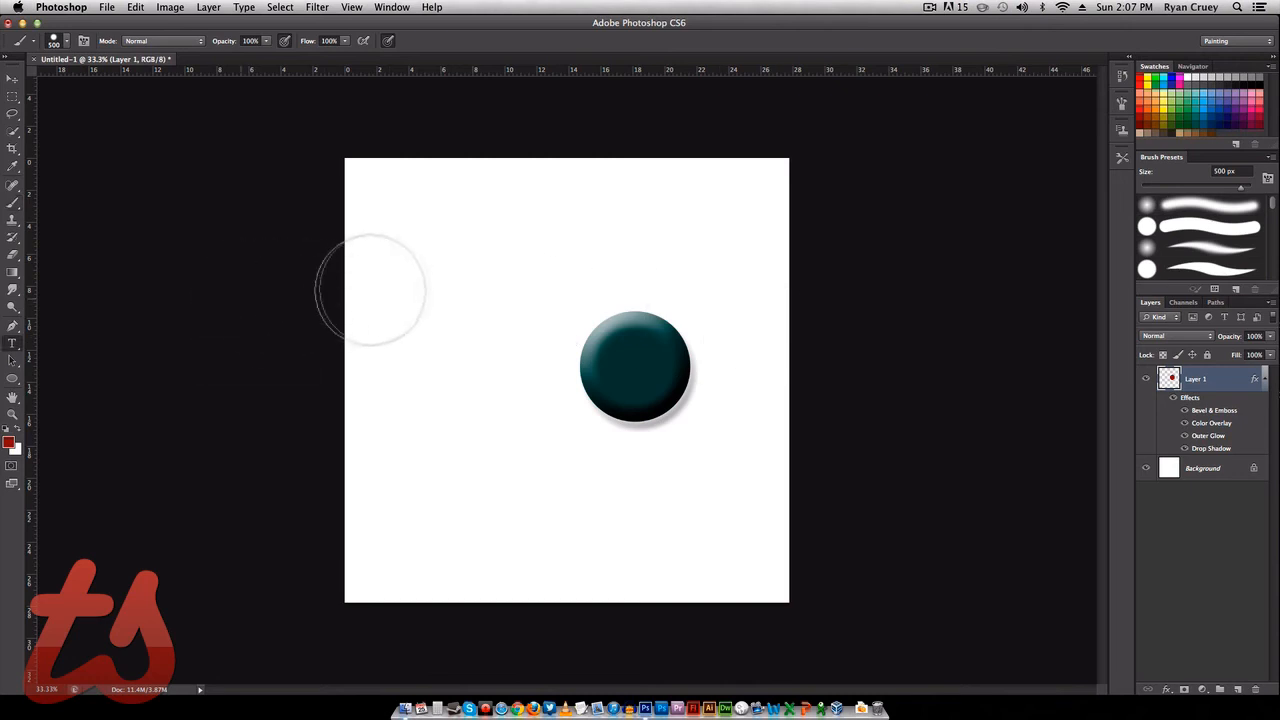
- Add the text HELLO above the dot and set it in a Copperplate font
key(t)
click(490, 246)
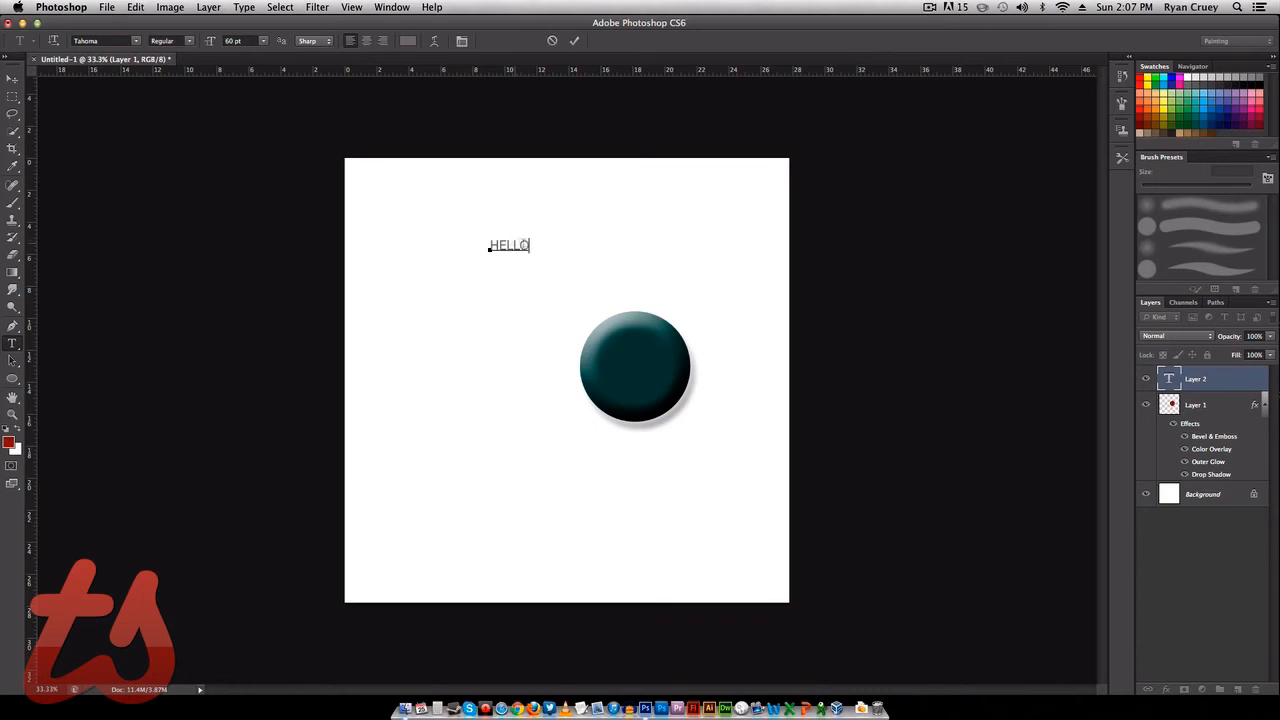
click(134, 42)
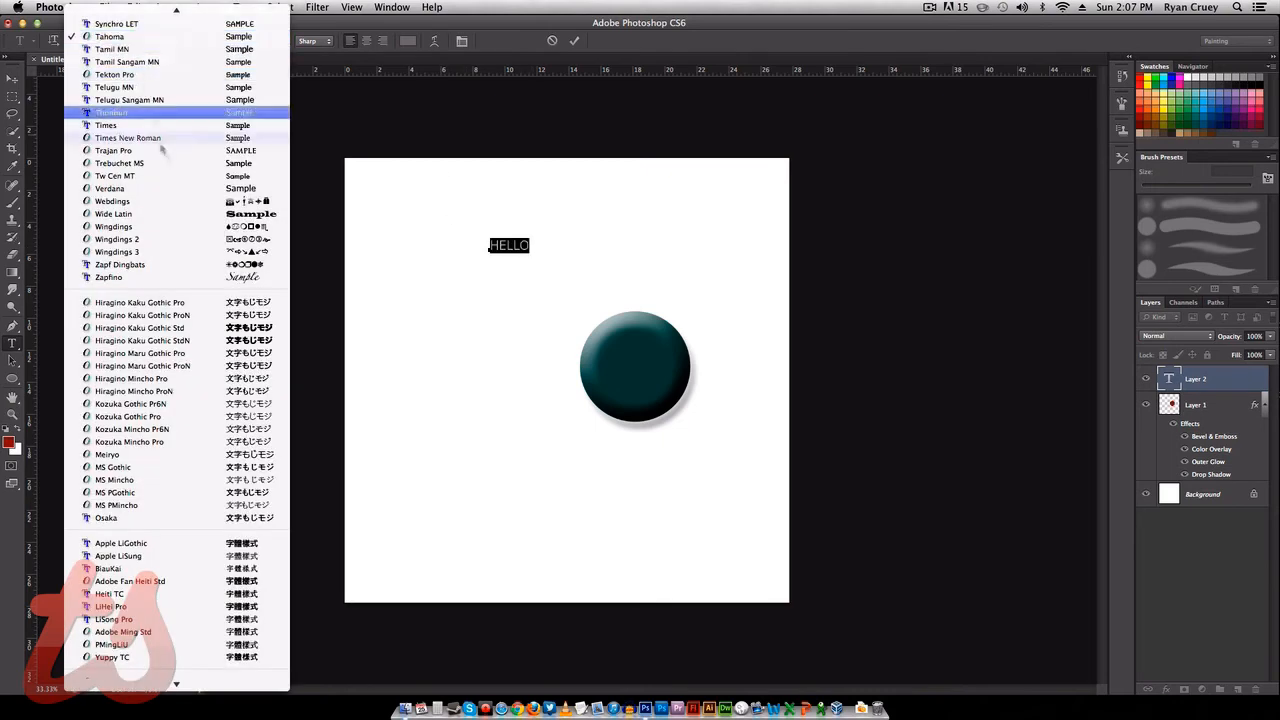
scroll(238, 160, up, 20)
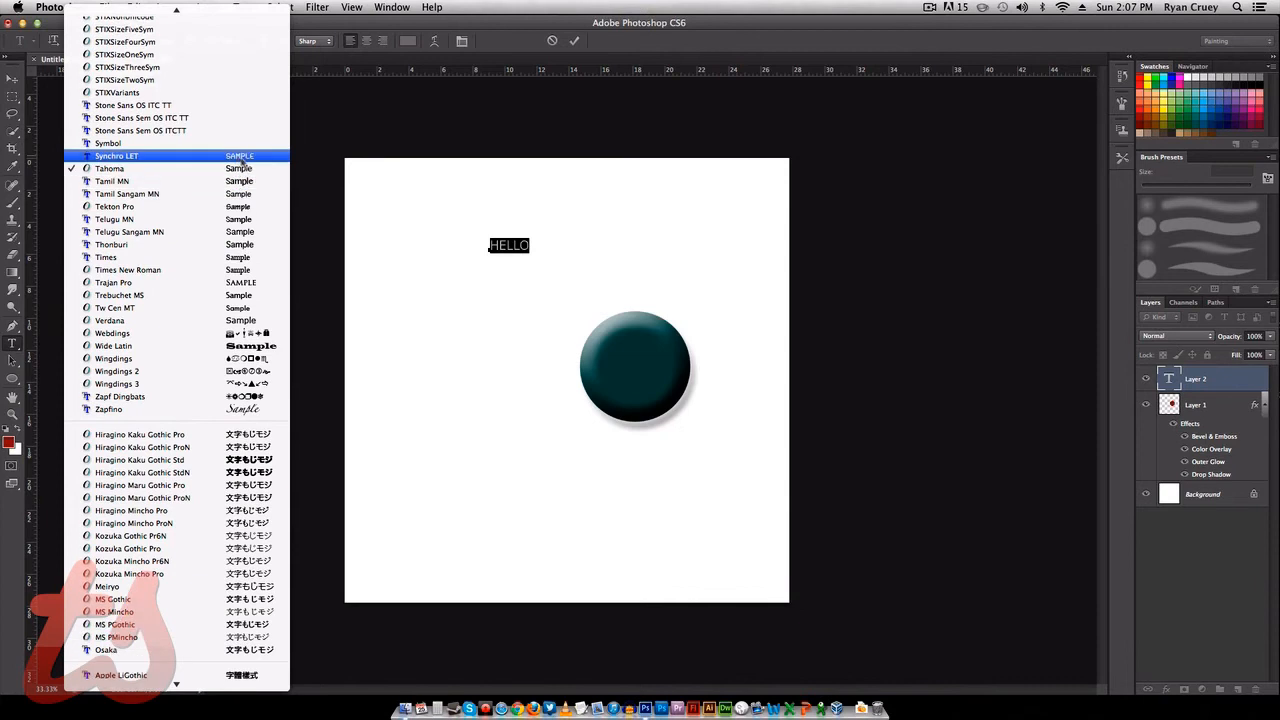
scroll(240, 150, up, 15)
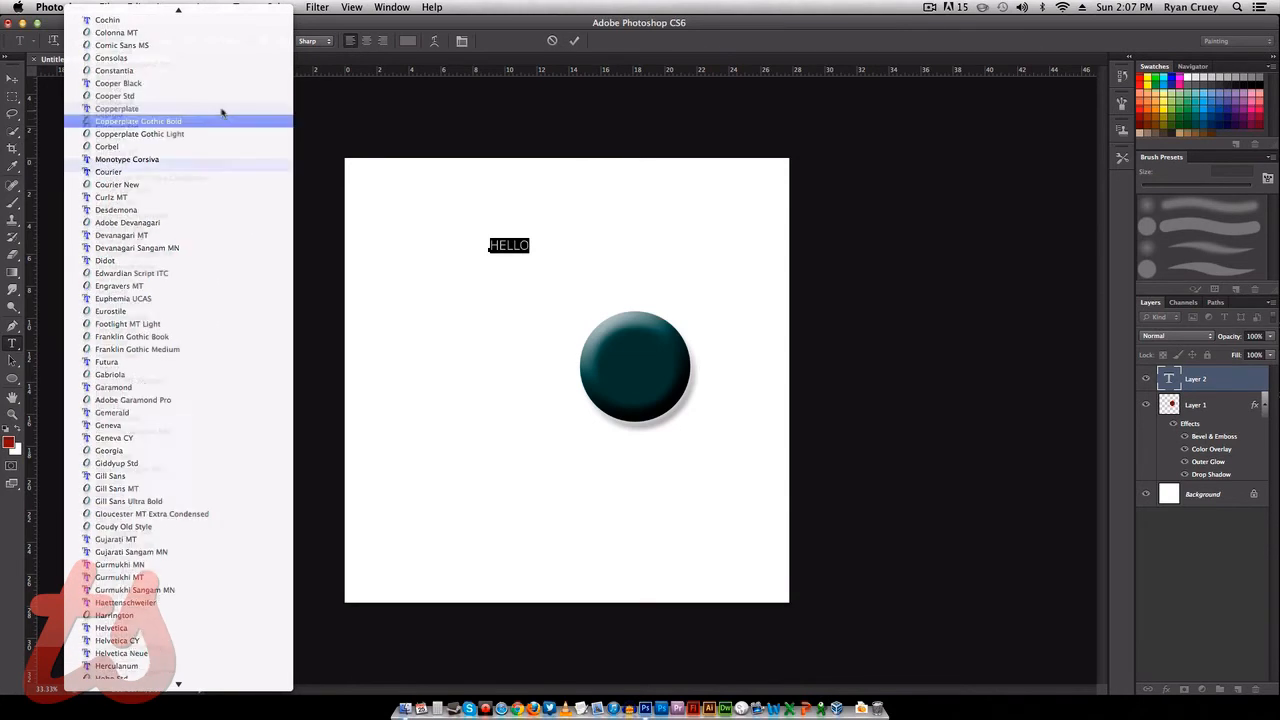
click(222, 109)
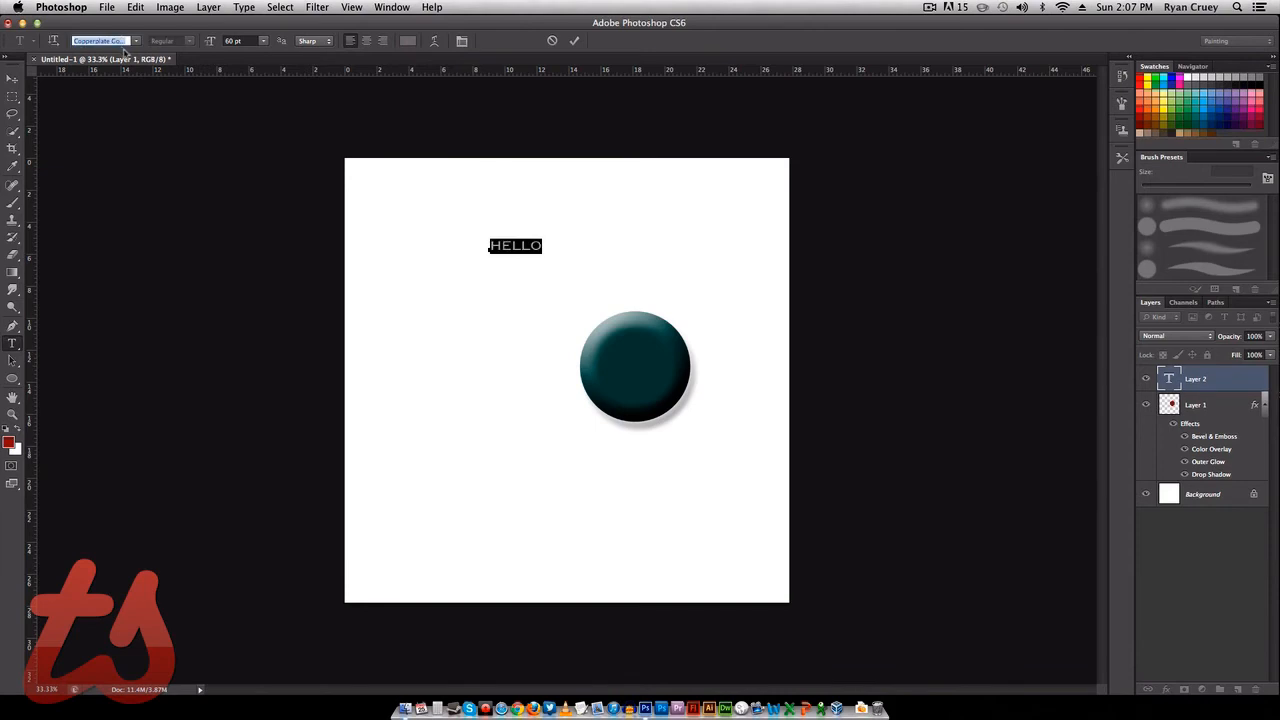
- Step through the following fonts in the list and set the HELLO text in Franklin Gothic
key(Down)
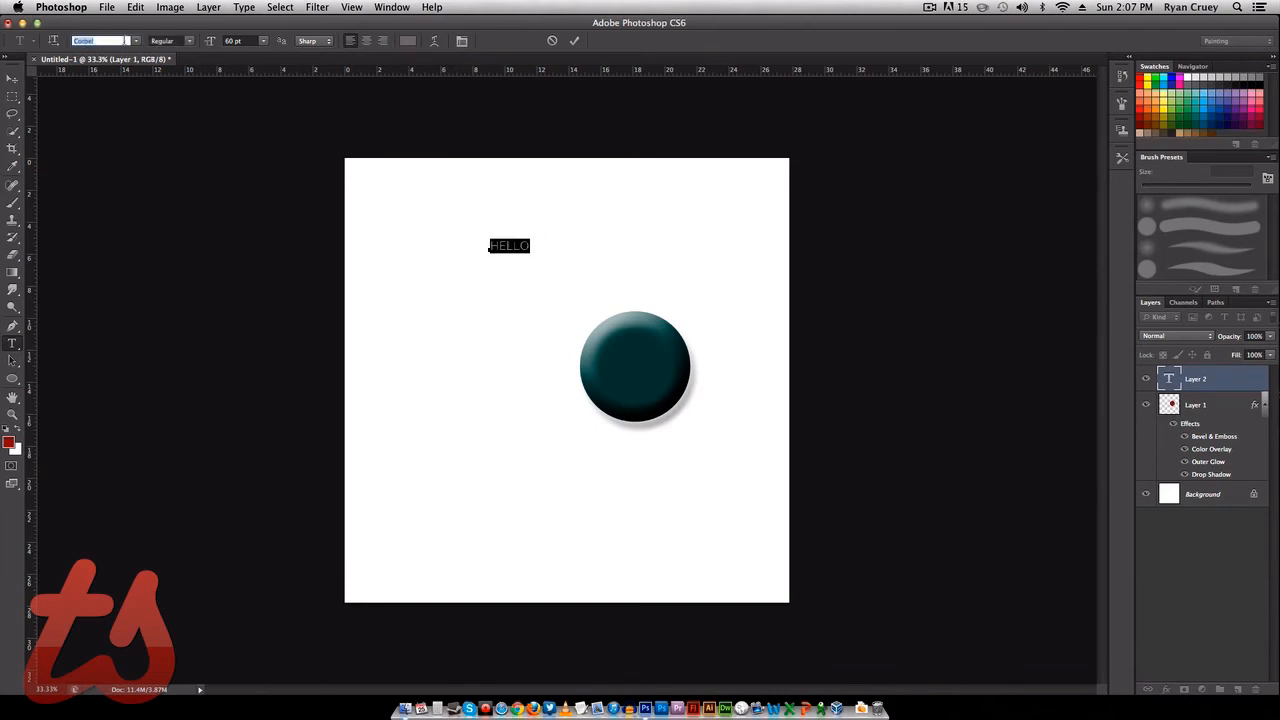
key(Down)
key(Down)
key(Down)
key(Down)
key(Down)
key(Down)
key(Down)
key(Down)
key(Down)
key(Up)
- Set the font size of the HELLO text to 150 pt
click(265, 41)
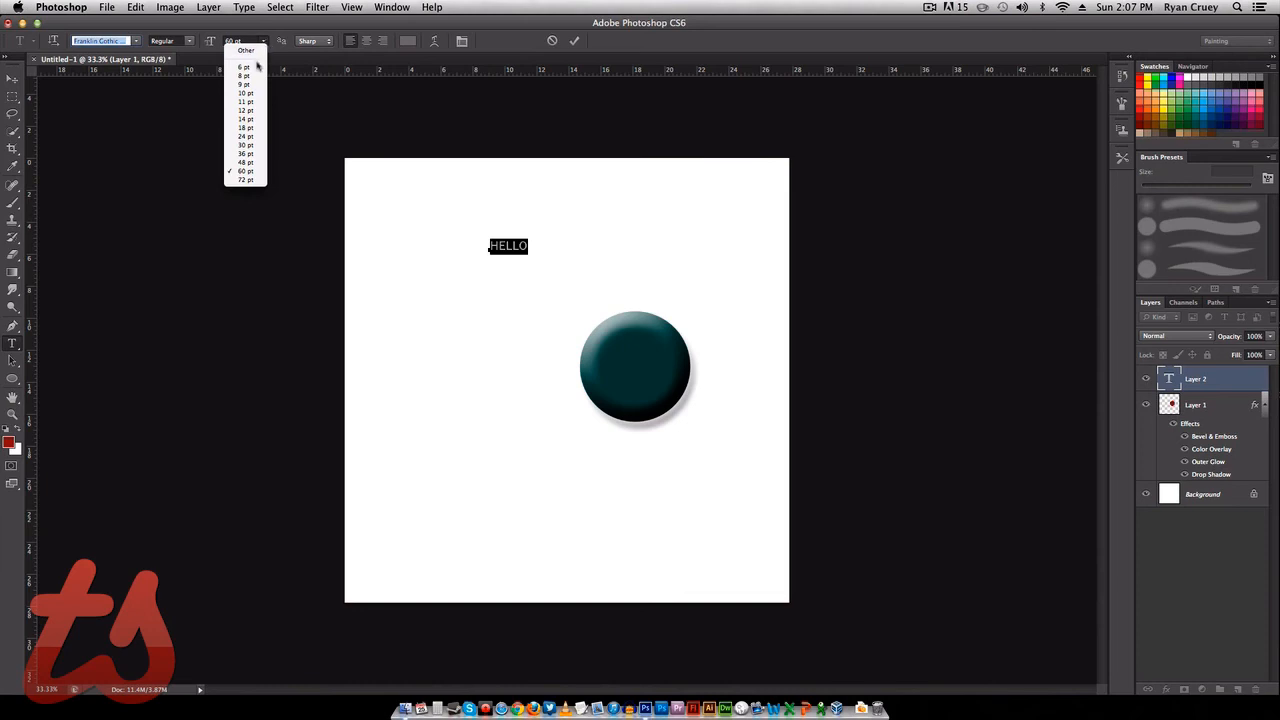
click(255, 43)
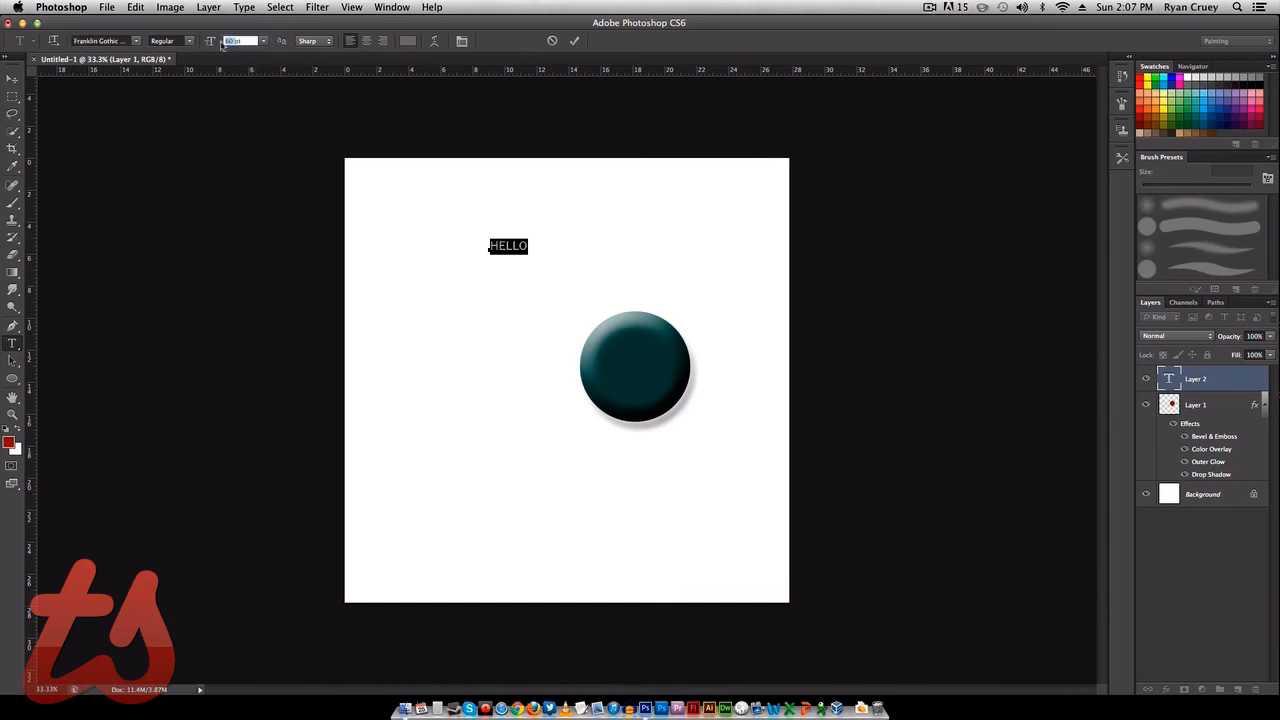
text(150)
key(Return)
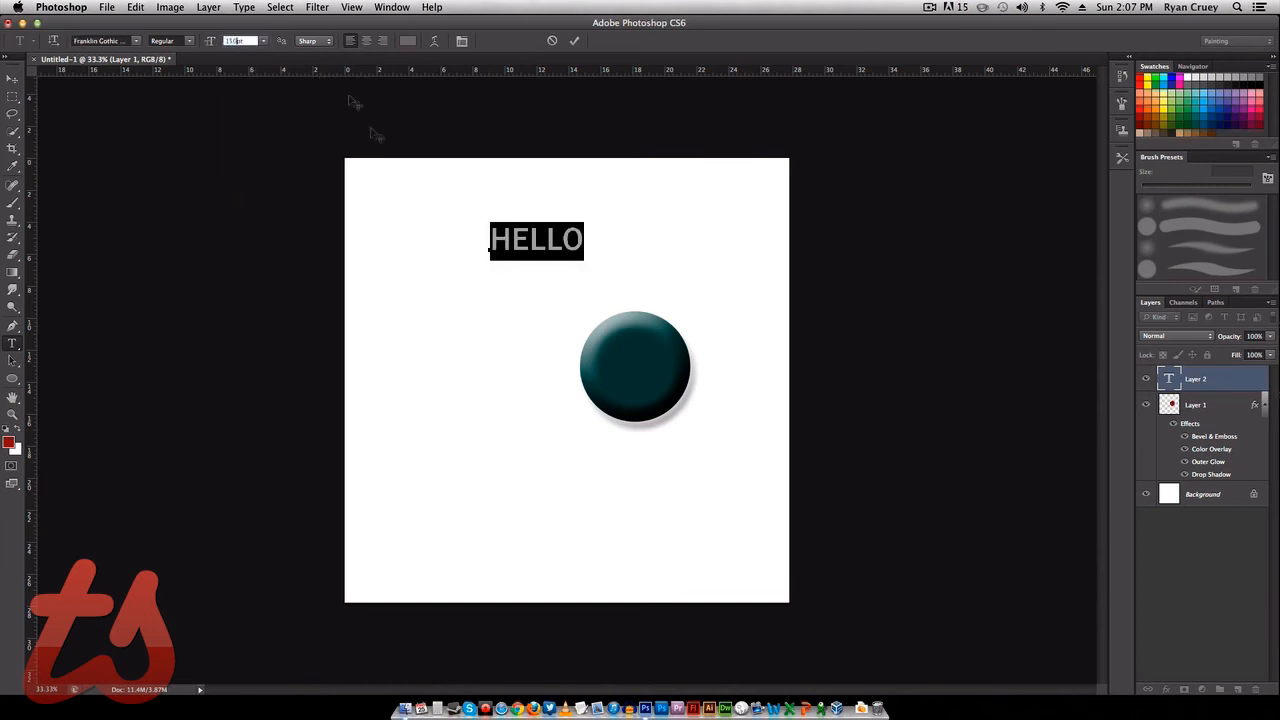
click(550, 251)
- Add a Gradient Overlay to the HELLO layer and change the gradient's start colour stop at 0% to bright blue
right_click(1220, 379)
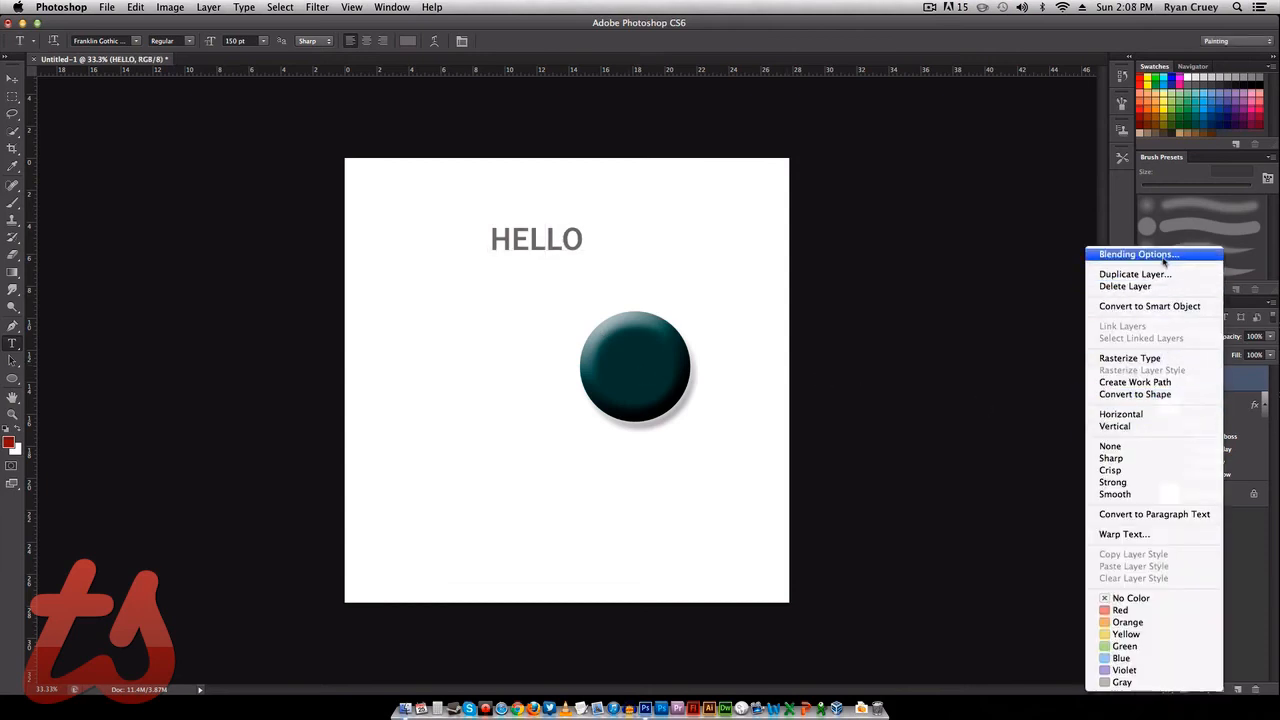
click(1139, 254)
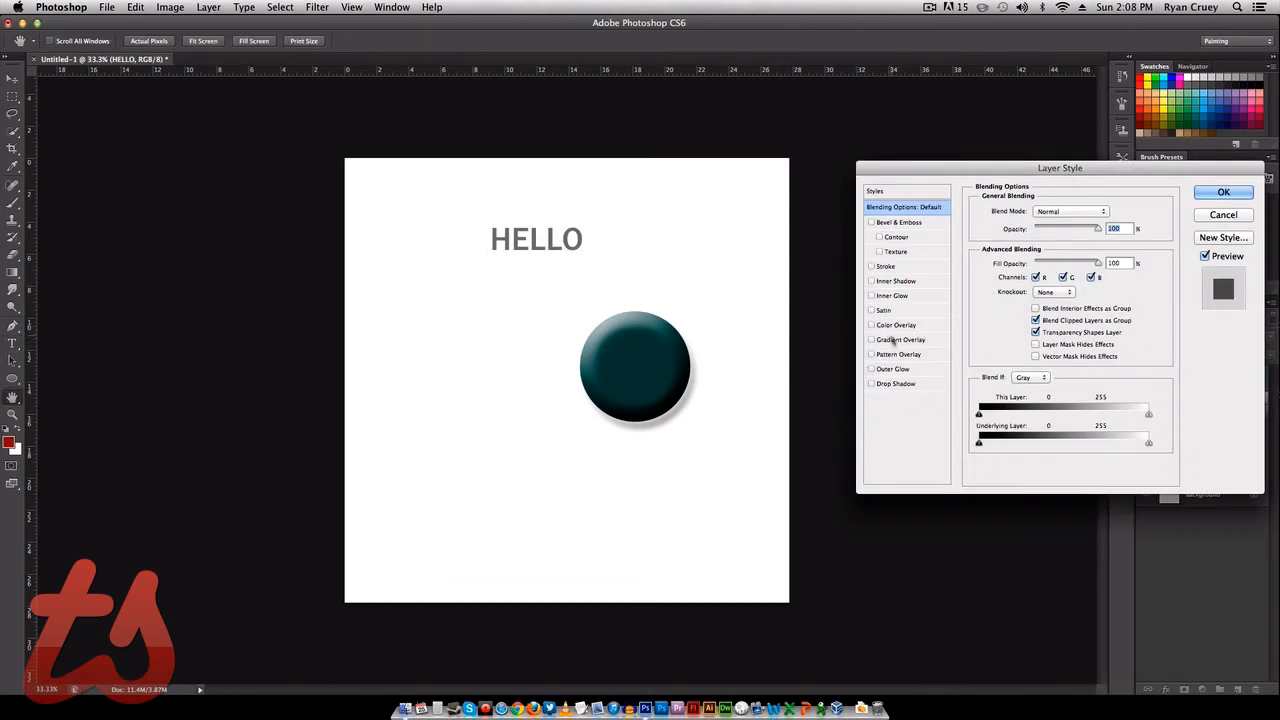
click(893, 340)
click(1043, 244)
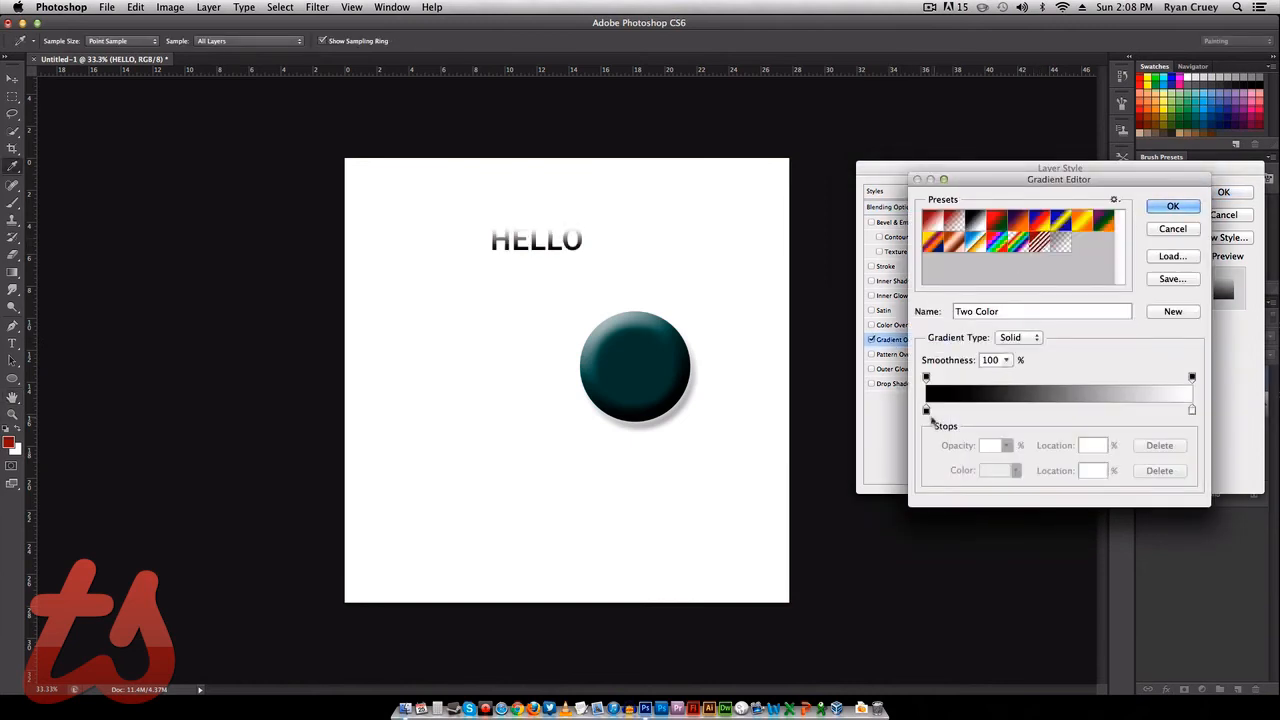
double_click(926, 410)
click(854, 521)
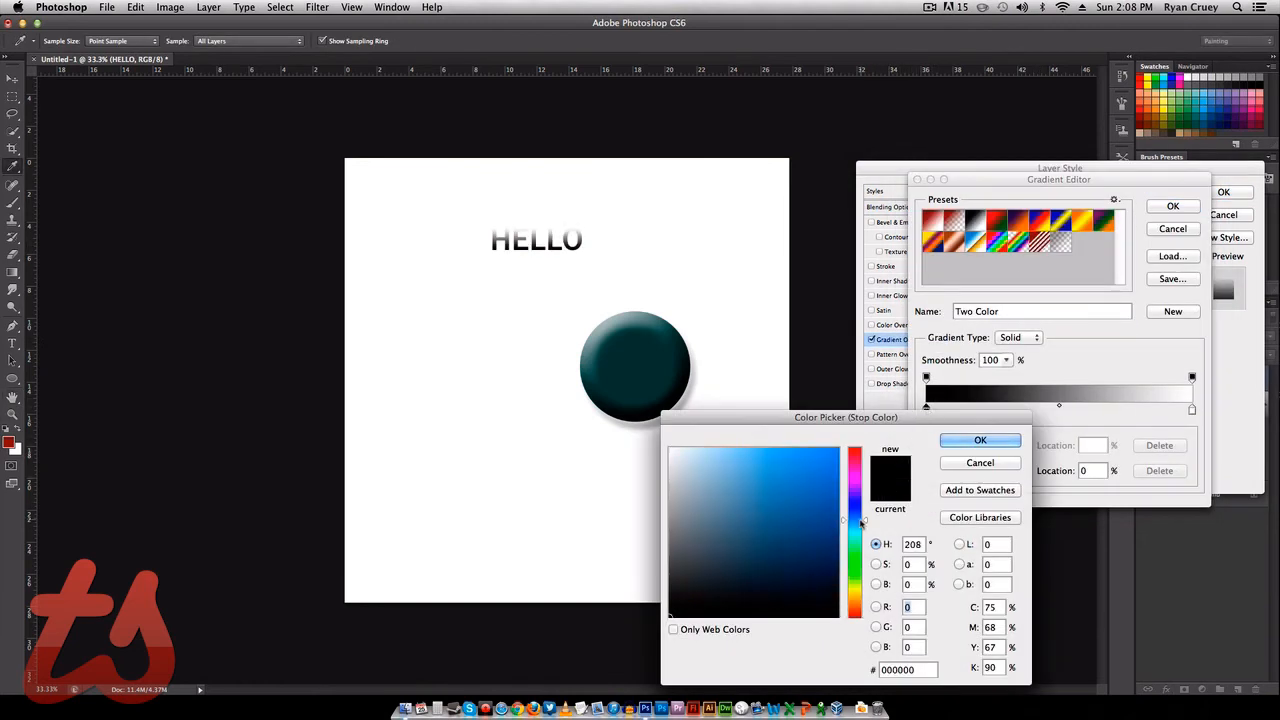
click(835, 455)
click(980, 440)
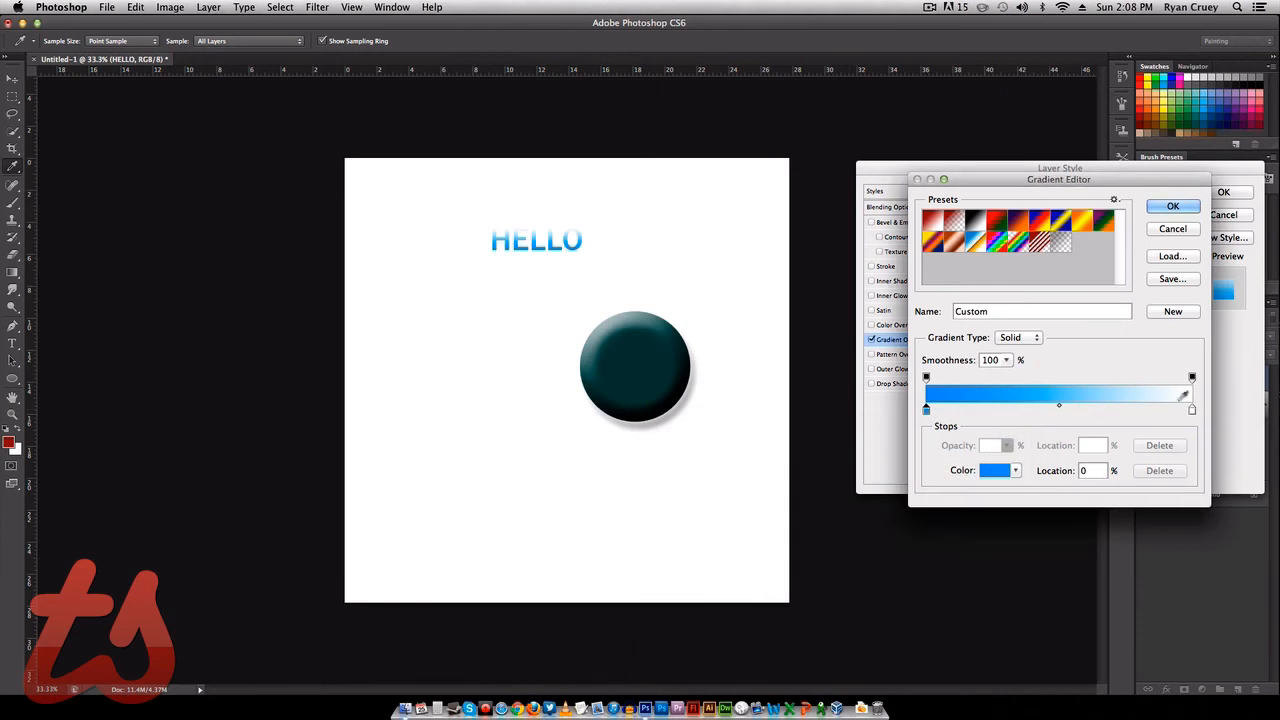
- Change the gradient's end colour stop at location 100% to a slightly deeper blue
click(1191, 410)
double_click(1191, 410)
click(854, 513)
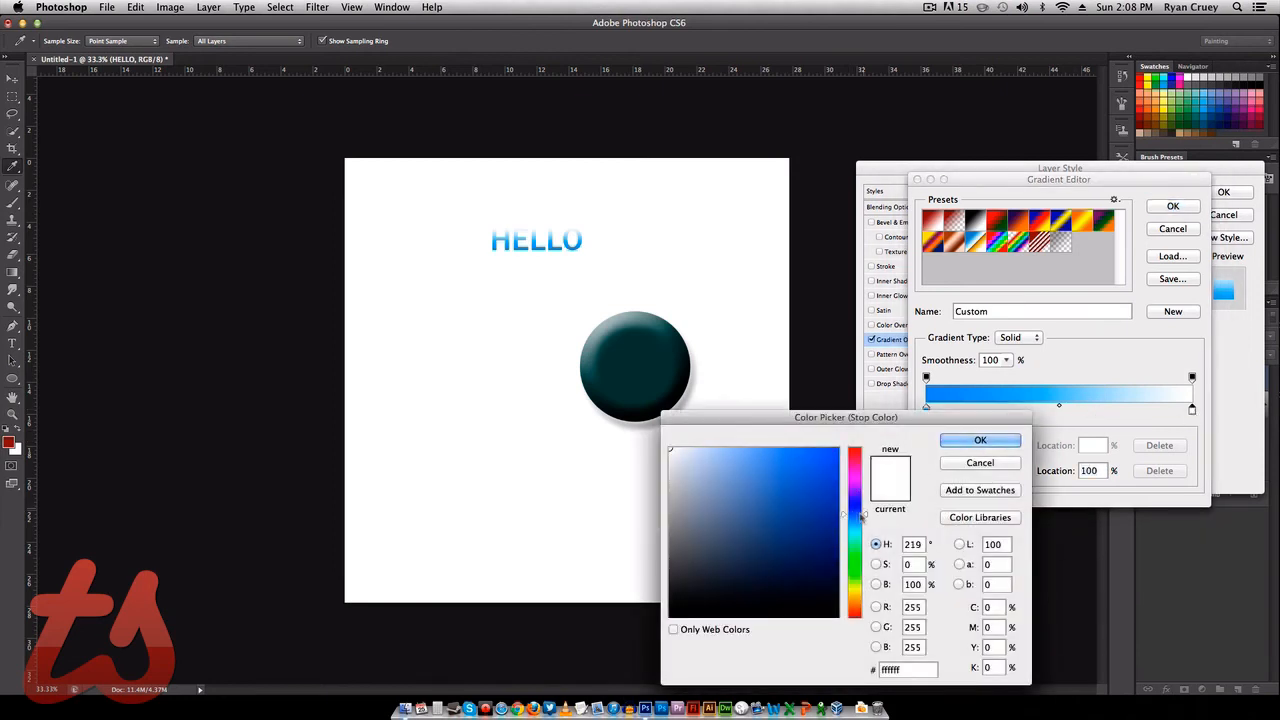
click(820, 509)
drag(820, 509, 800, 464)
click(980, 440)
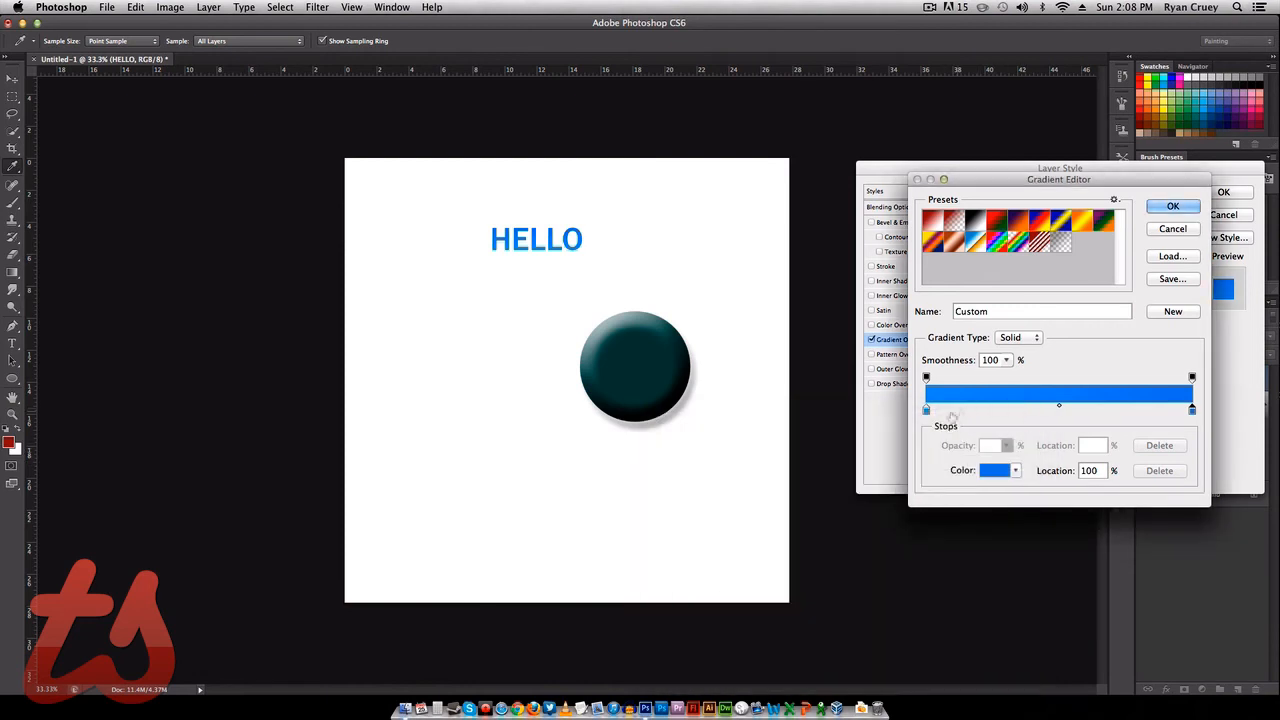
- Move the gradient's start stop to about the middle, add a new blue stop at location 0%, and accept the gradient
click(926, 411)
drag(927, 413, 1055, 418)
click(941, 411)
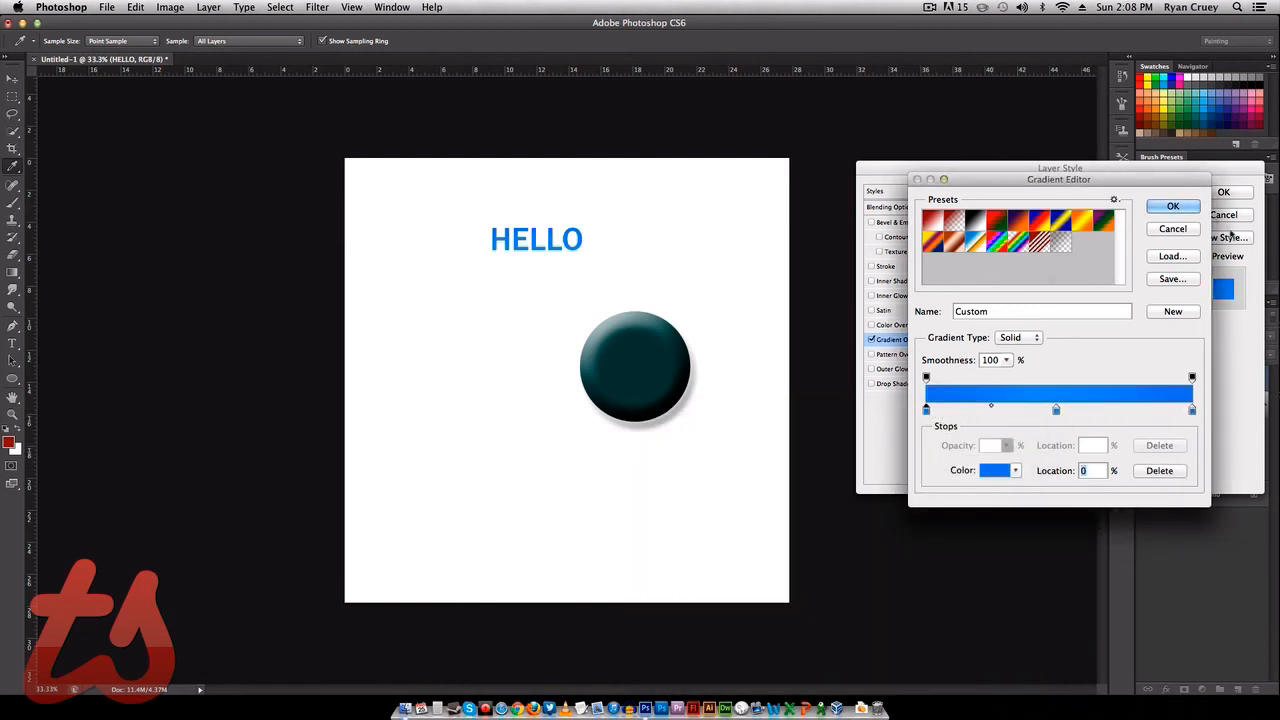
click(1172, 206)
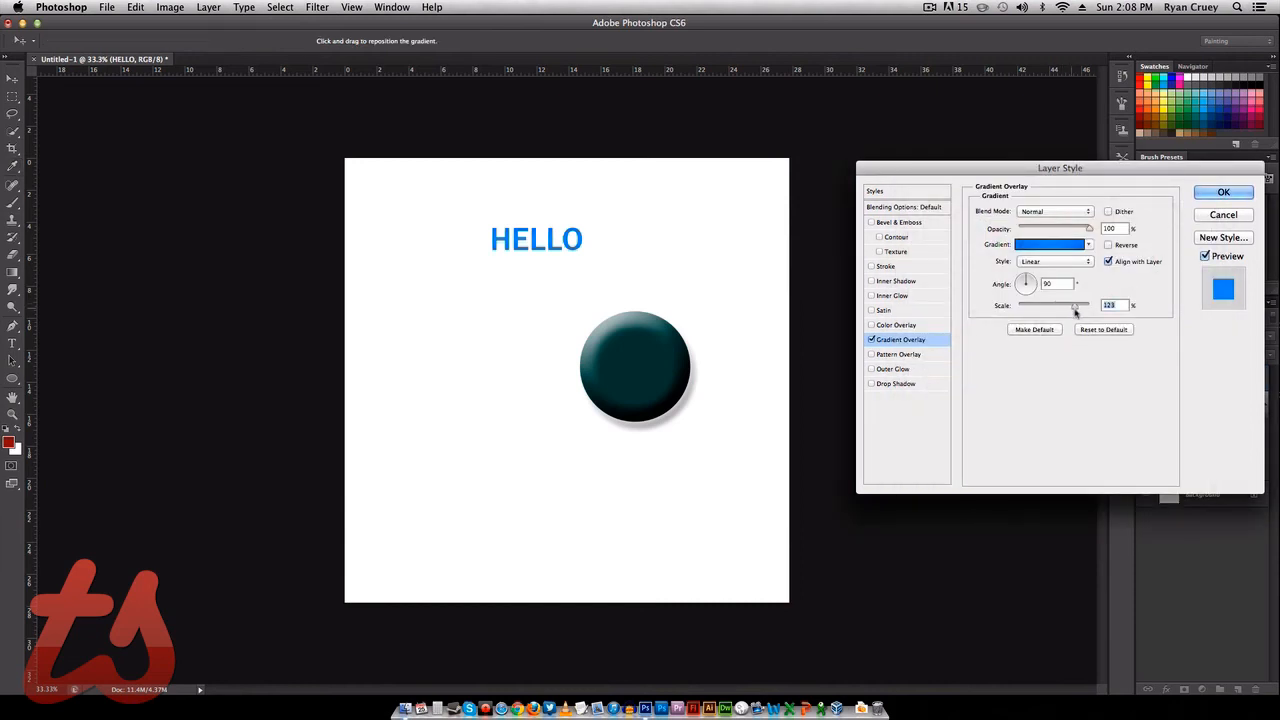
- Set the Gradient Overlay's scale to 118% and its style to Radial, and briefly toggle Color Overlay
mouse_move(1075, 313)
mouse_down()
mouse_move(1028, 310)
mouse_move(1071, 310)
mouse_up()
click(1075, 260)
click(1066, 274)
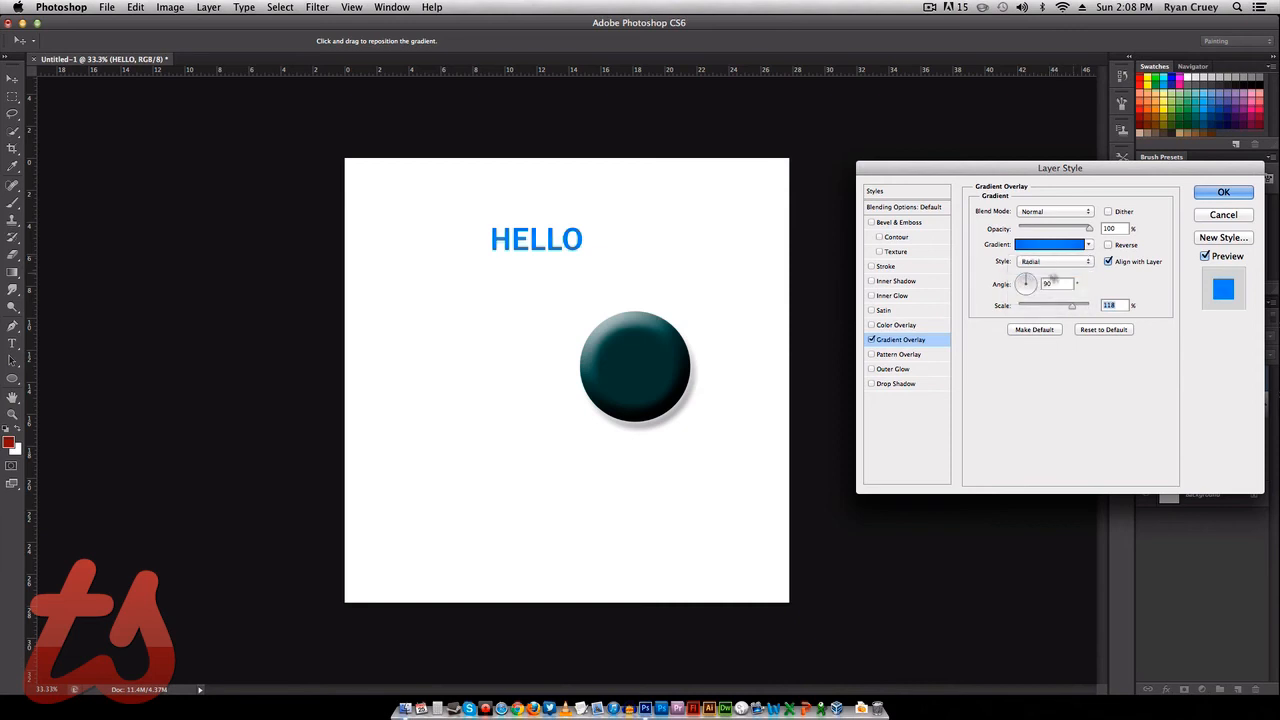
click(871, 325)
click(871, 325)
- Add a Drop Shadow to the HELLO text with a size of about 24 px and a short distance, and apply the layer style
click(871, 384)
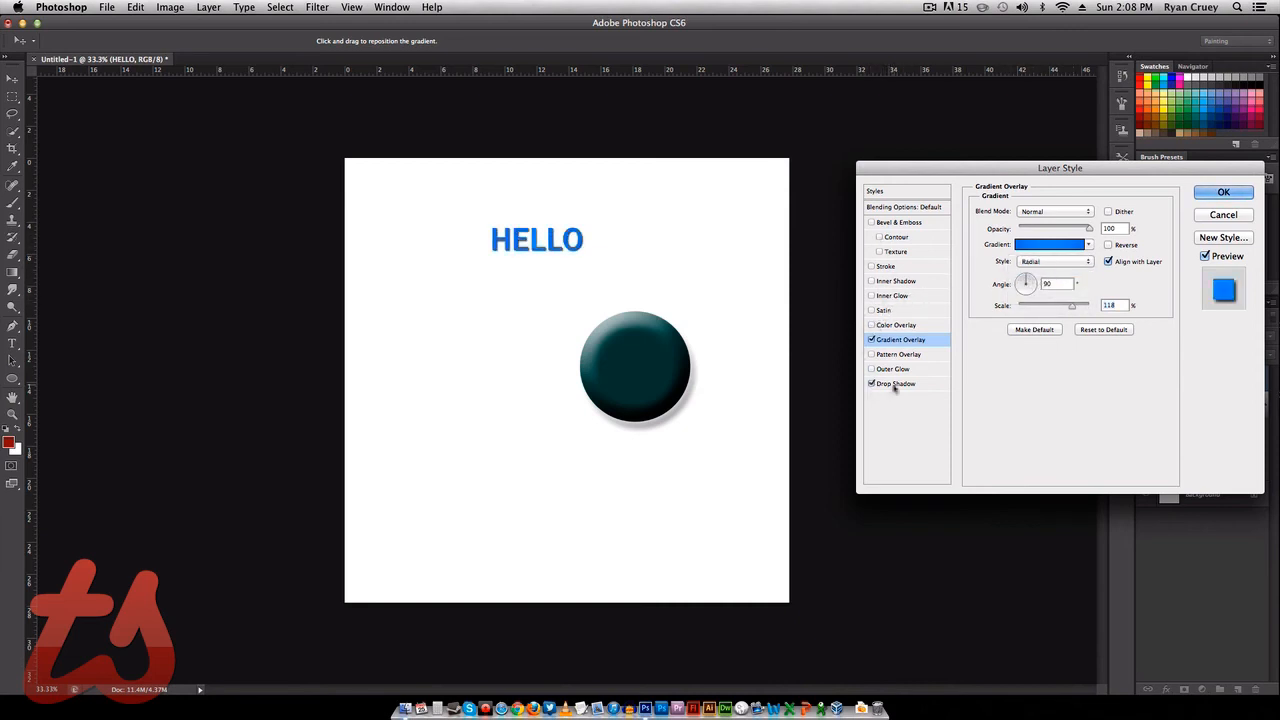
click(897, 385)
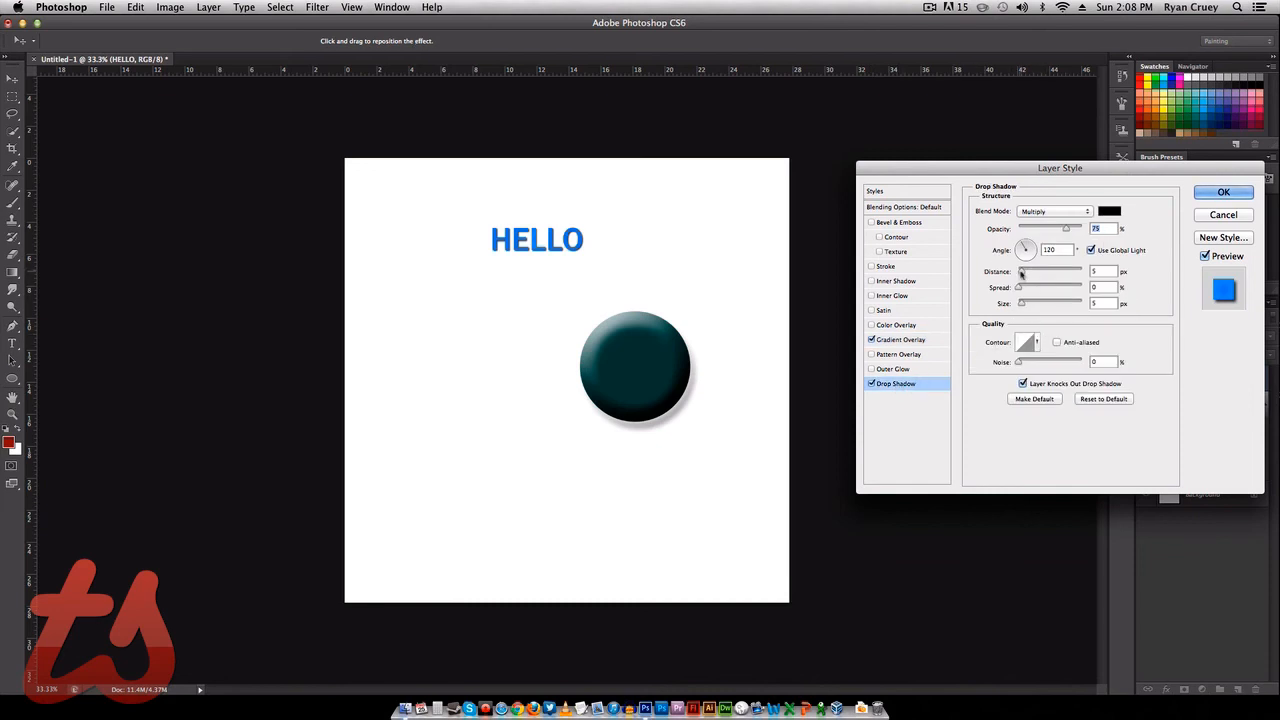
drag(1021, 274, 1028, 307)
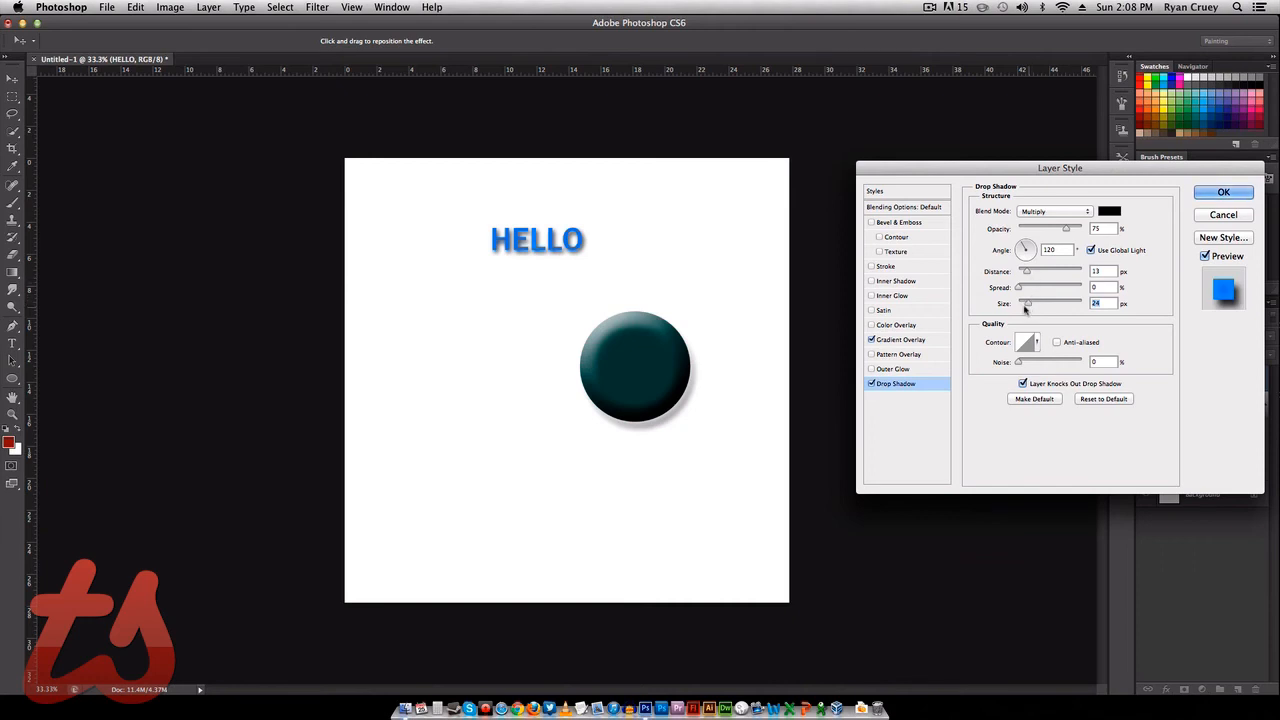
drag(1028, 274, 1022, 274)
key(Return)
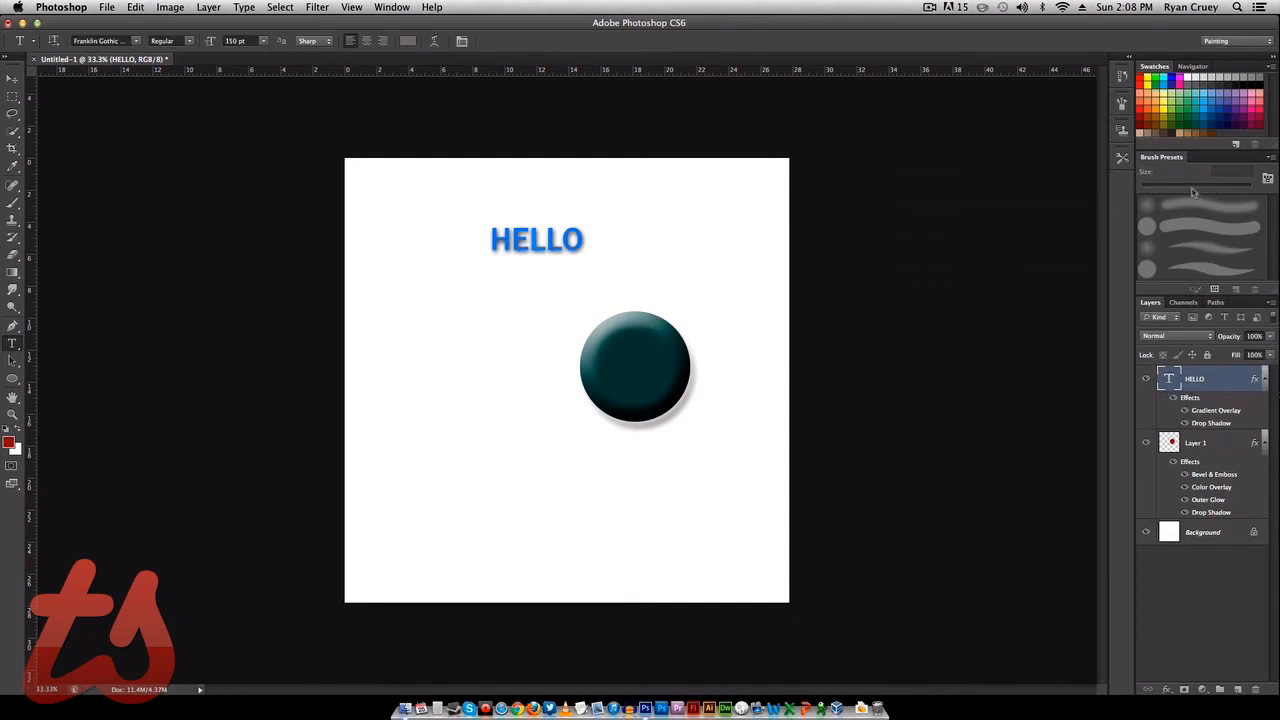
- Scale the HELLO text up to about 257 pt with Free Transform
key(super+t)
drag(588, 258, 655, 289)
key(Return)
key(t)
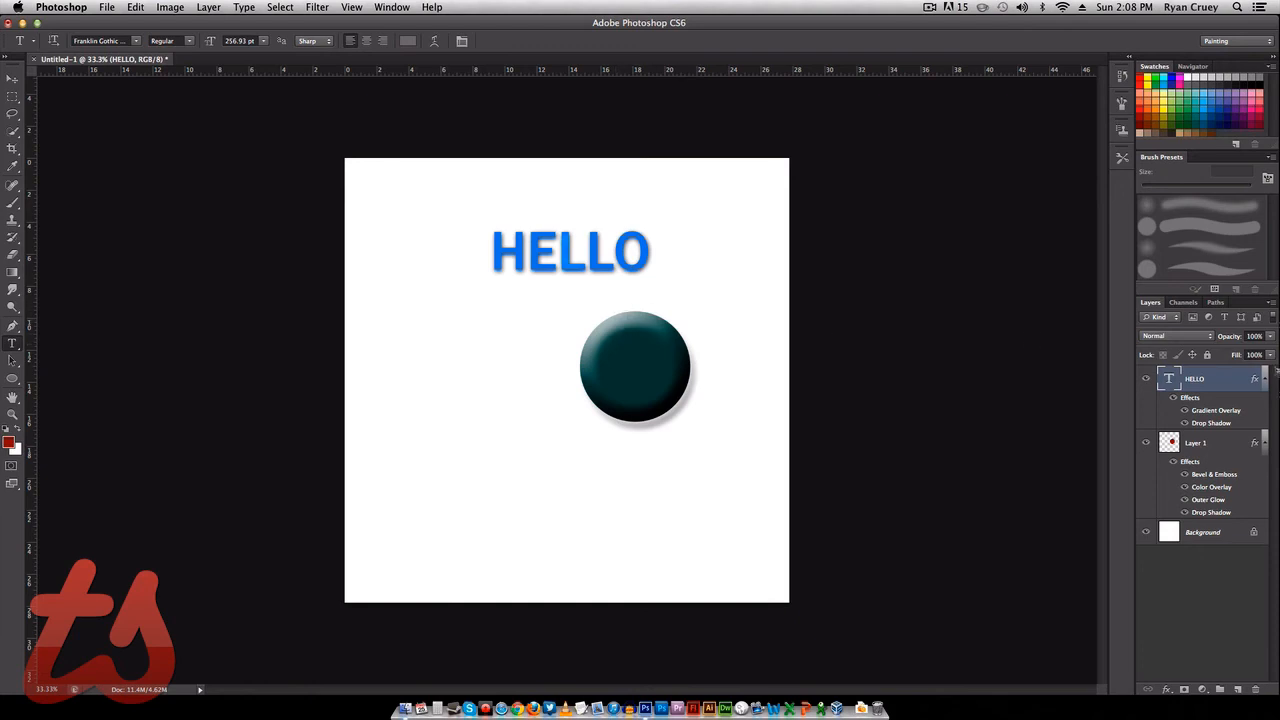
- Move the dot on Layer 1 over the middle of the HELLO text and stack its layer above the text layer
click(1236, 446)
key(v)
drag(657, 368, 566, 256)
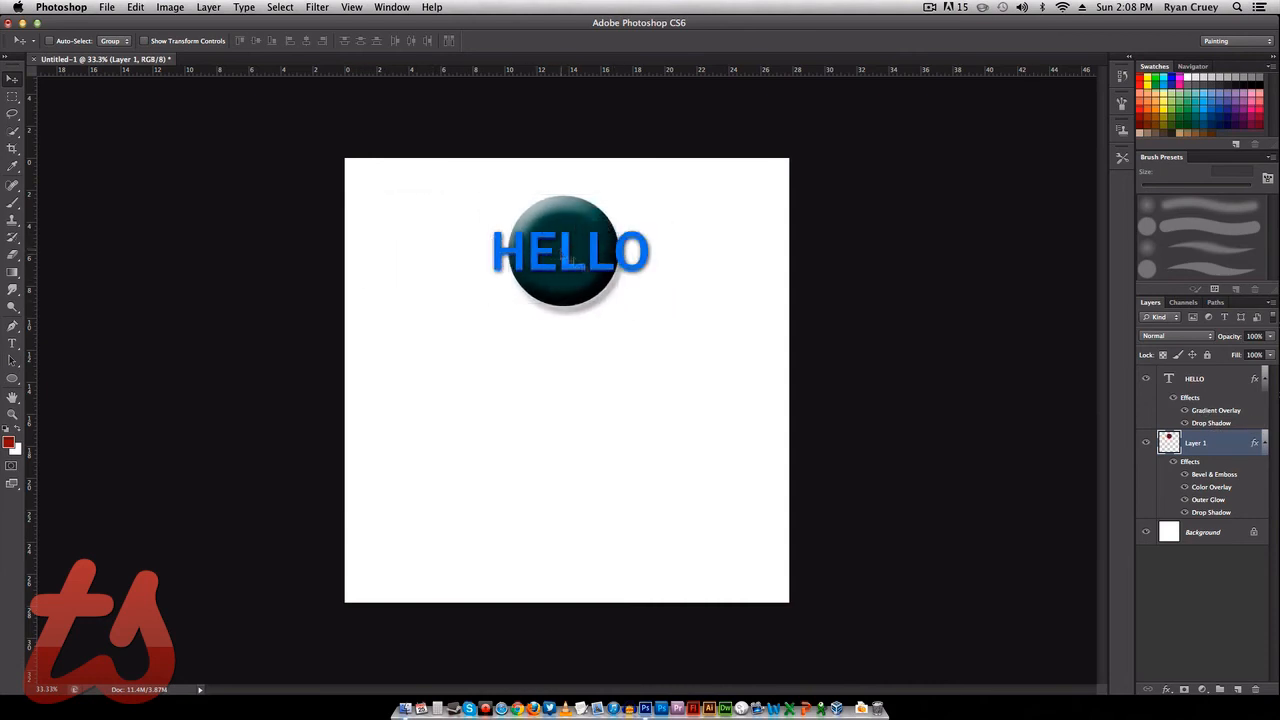
drag(1203, 452, 1203, 375)
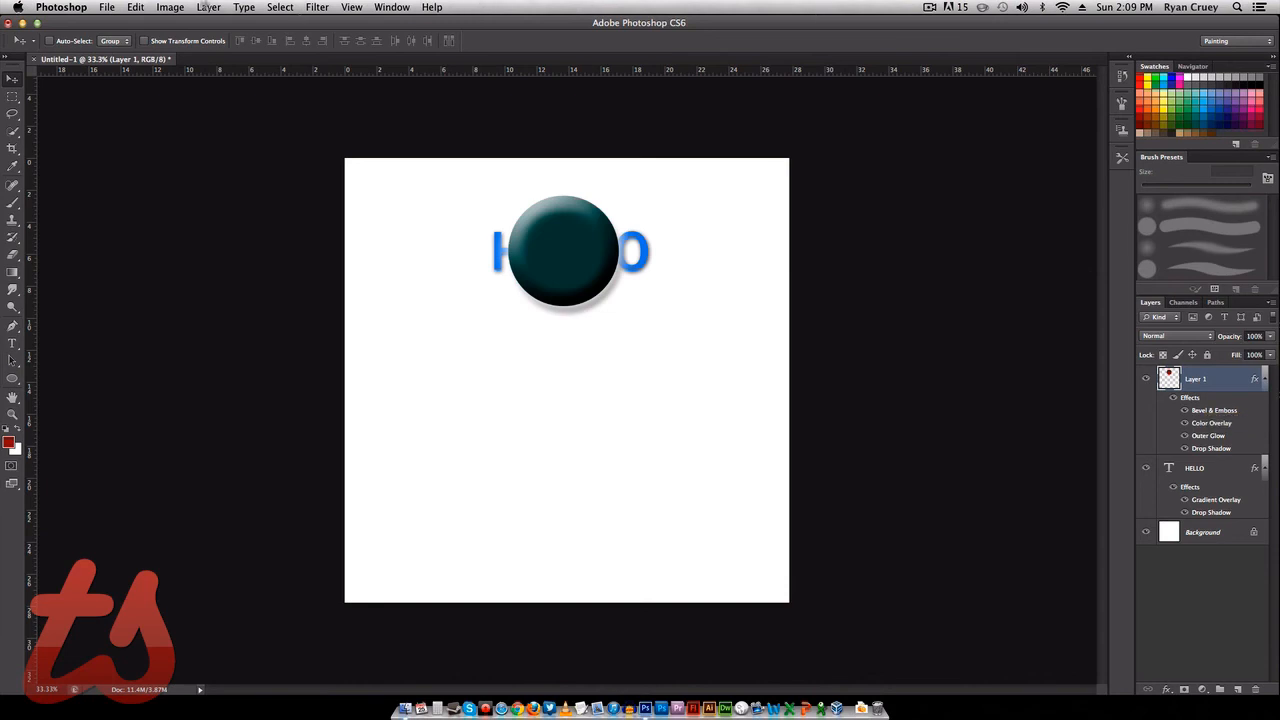
- Examine the available layer commands, from layer styles, masks and rasterizing to grouping, merging and matting, without applying any
click(208, 7)
mouse_move(298, 28)
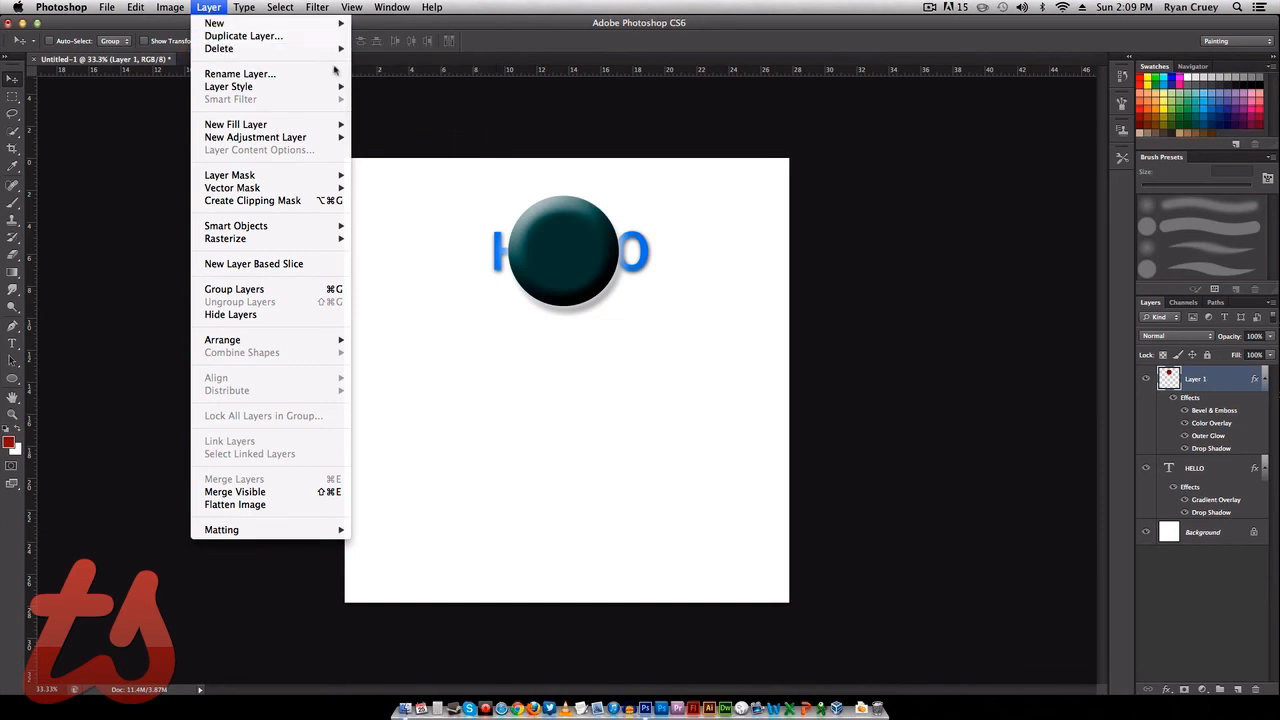
mouse_move(311, 92)
mouse_move(307, 127)
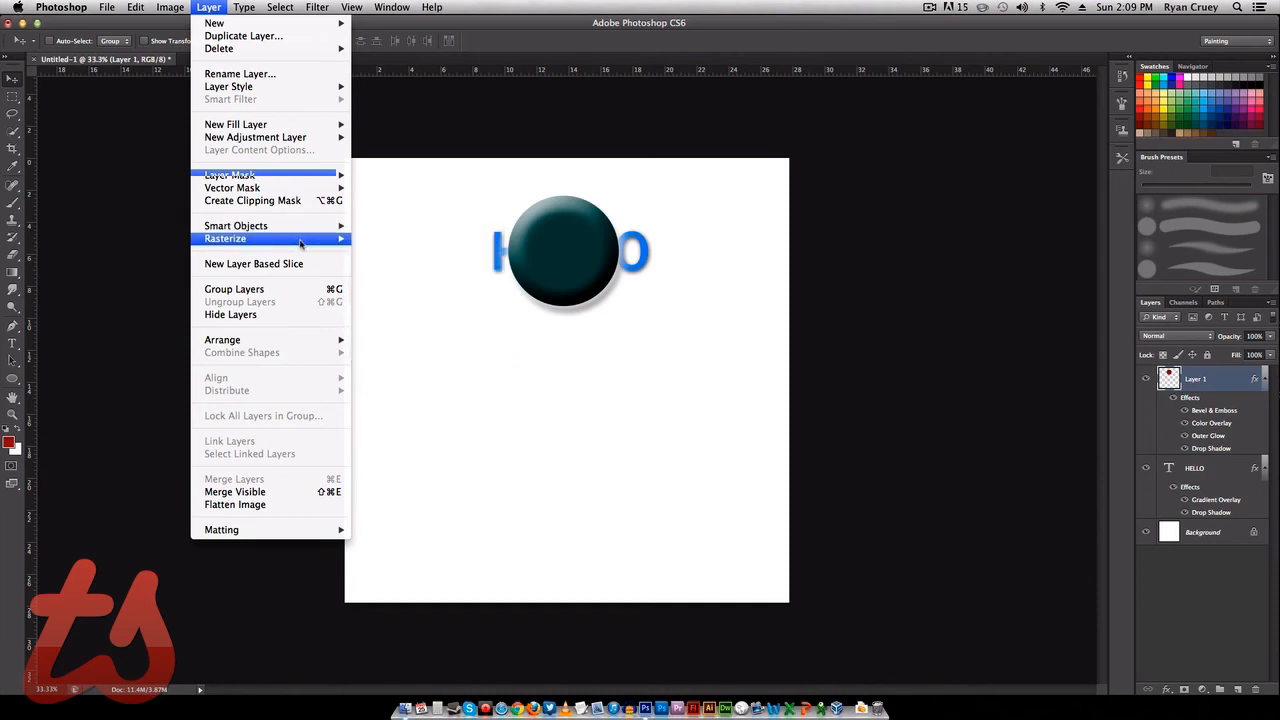
mouse_move(300, 242)
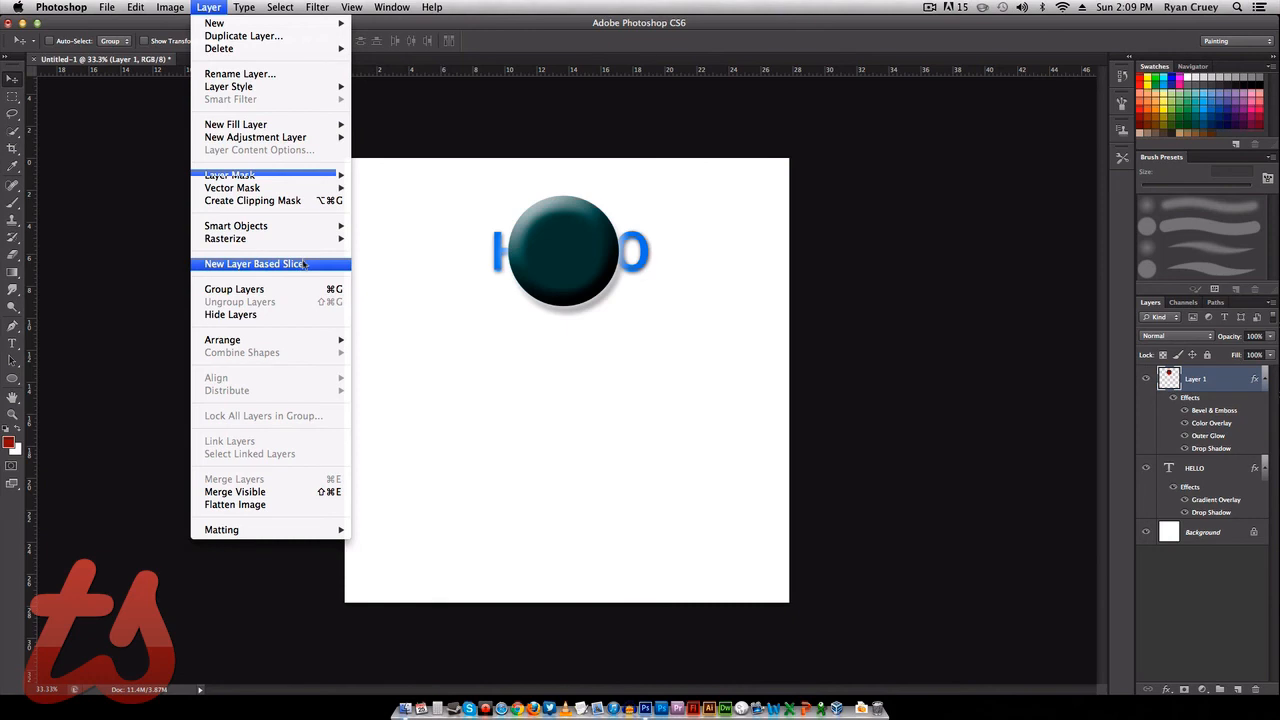
click(303, 263)
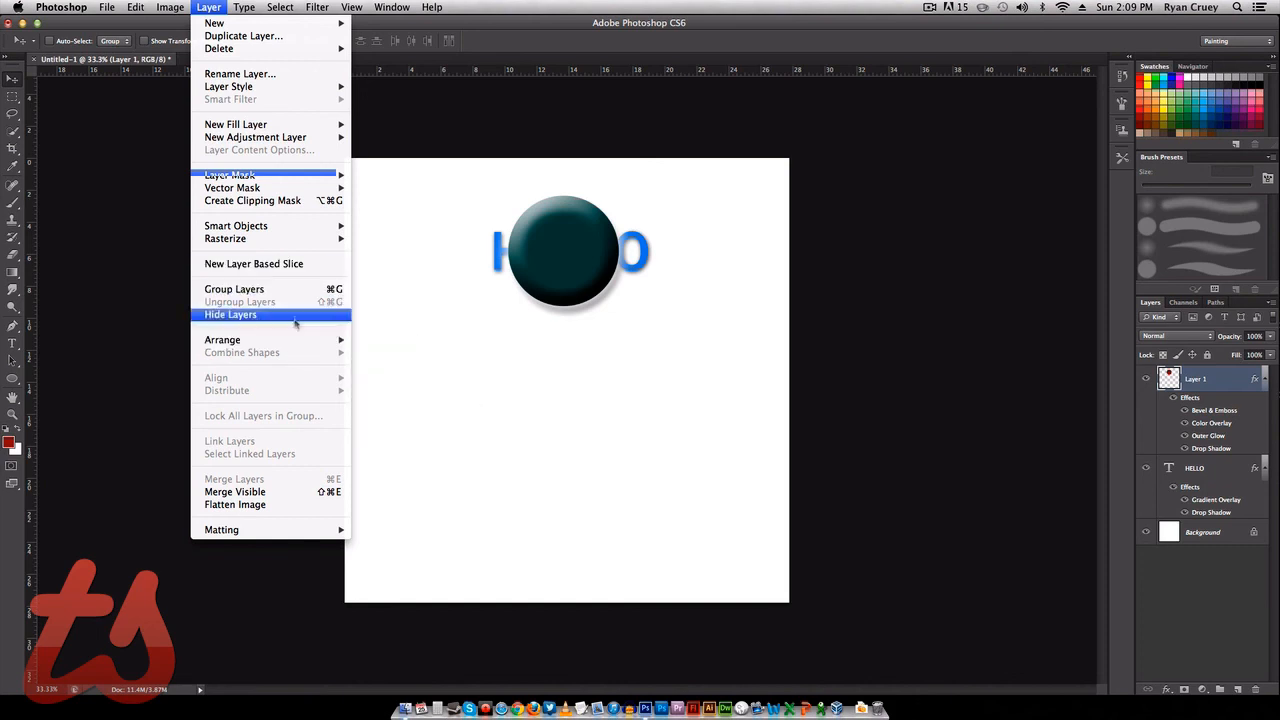
mouse_move(286, 532)
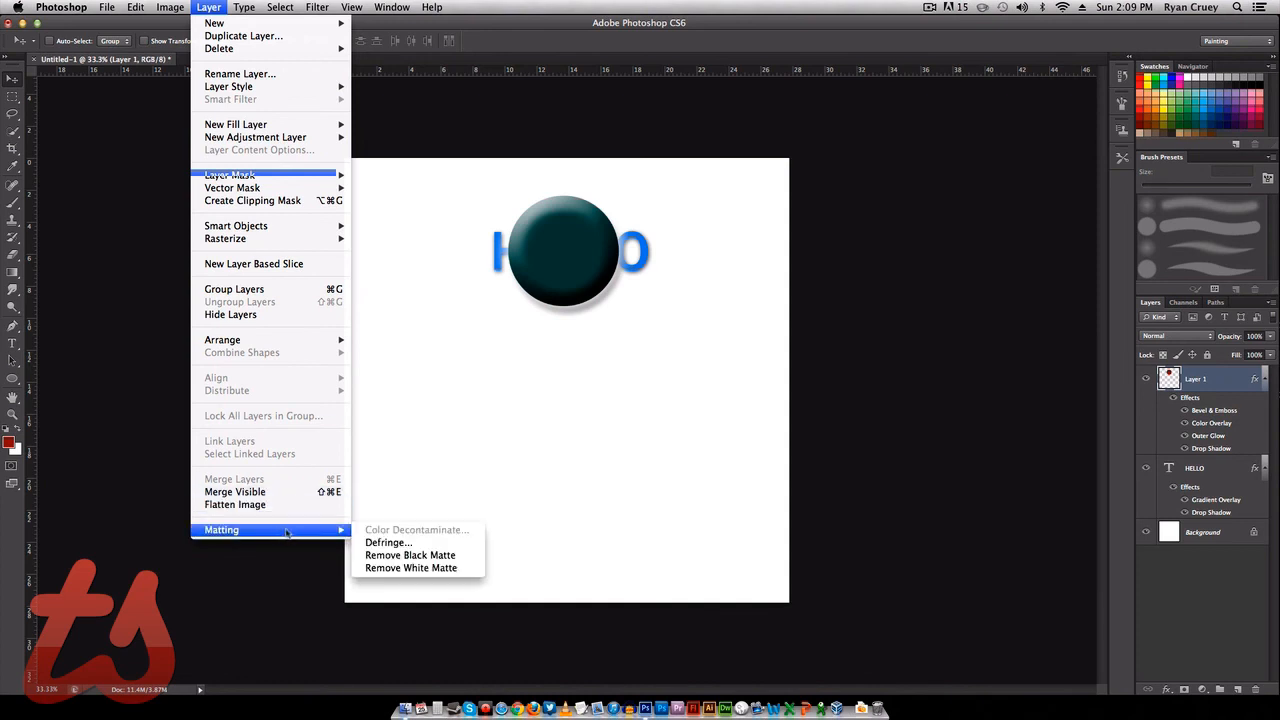
click(463, 452)
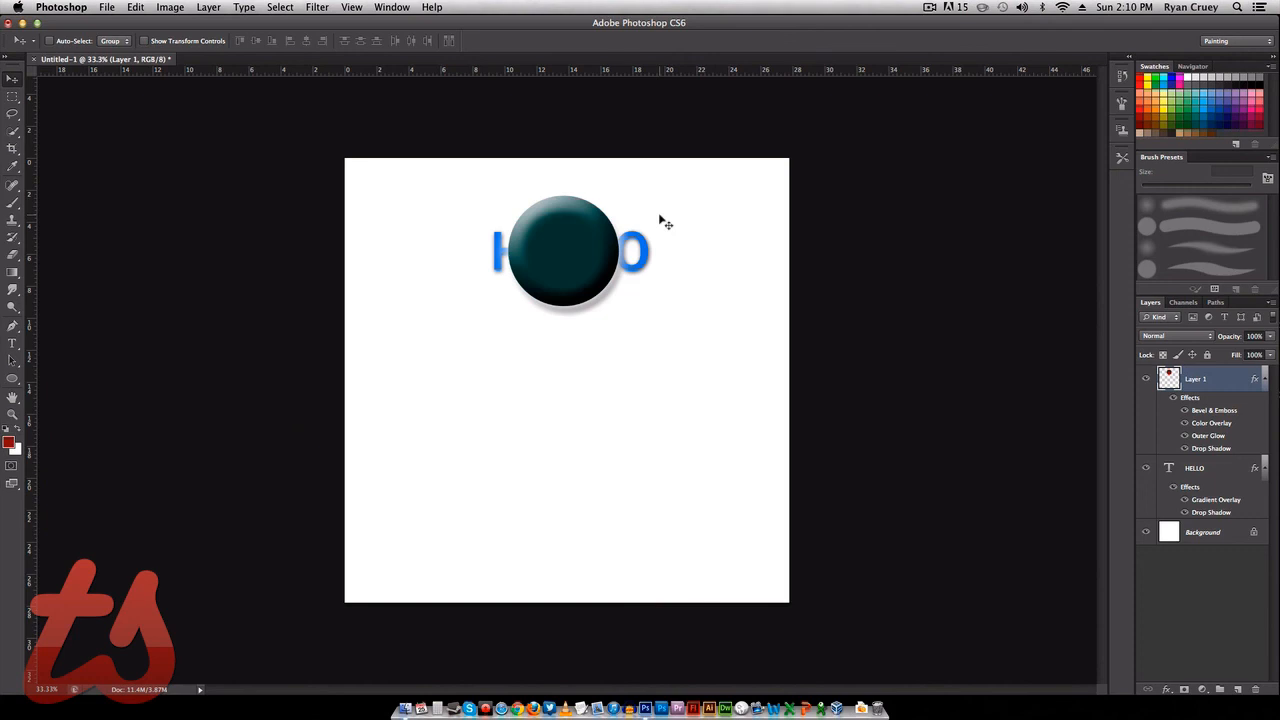
- Select the HELLO text layer together with Layer 1 and merge them into one layer
right_click(1213, 466)
click(1245, 395)
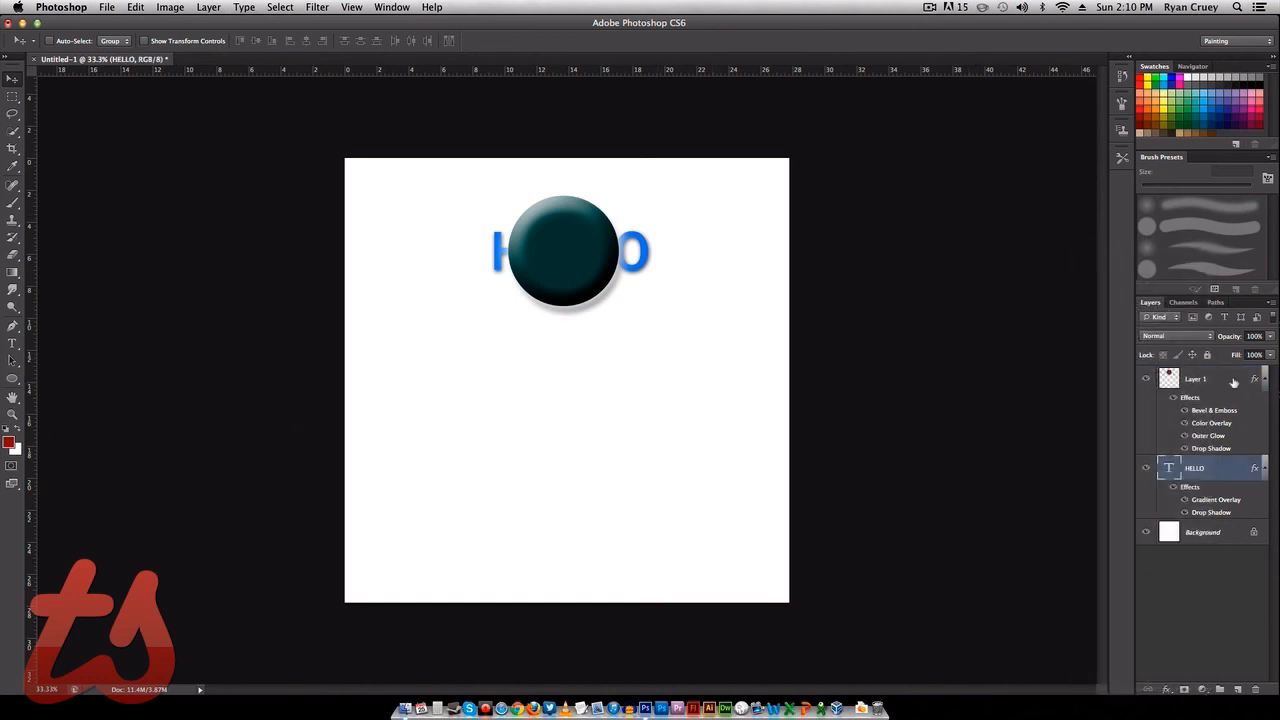
shift+click(1233, 382)
right_click(1233, 382)
click(1160, 560)
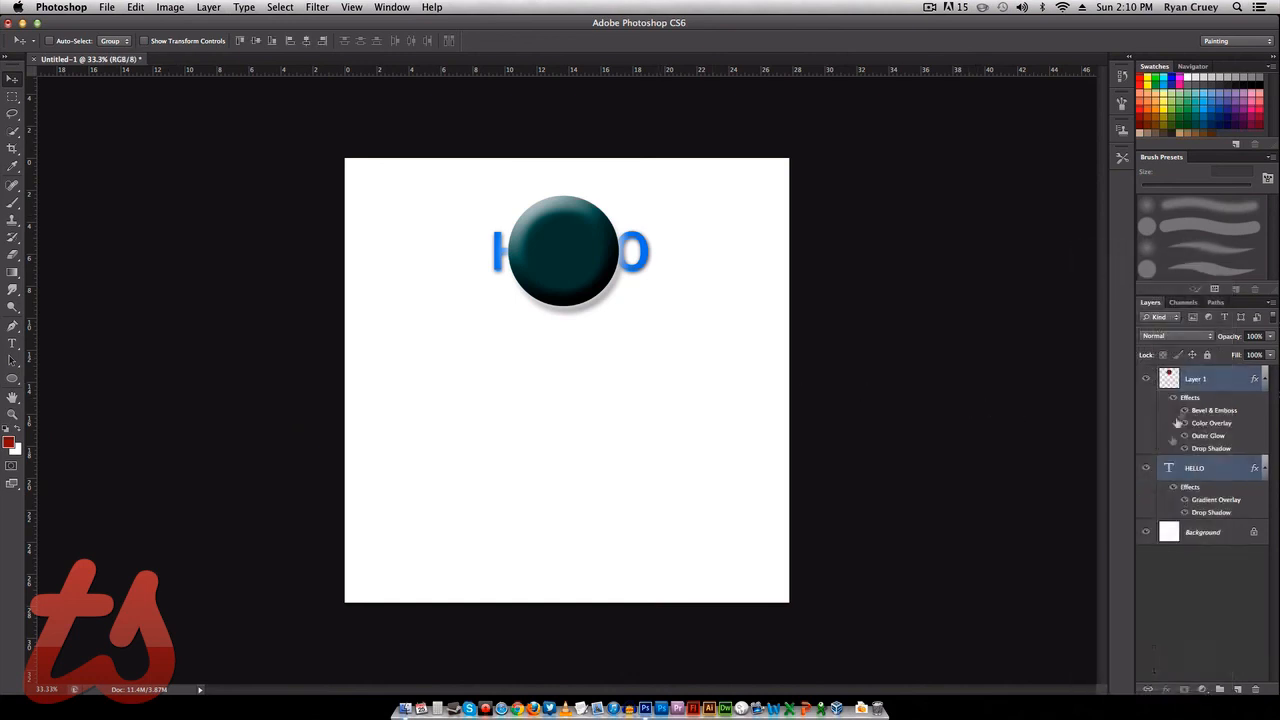
- Paint a large red blob and a separate red circle below the dot with the 500 px brush, and shift the merged layer slightly up and left
key(b)
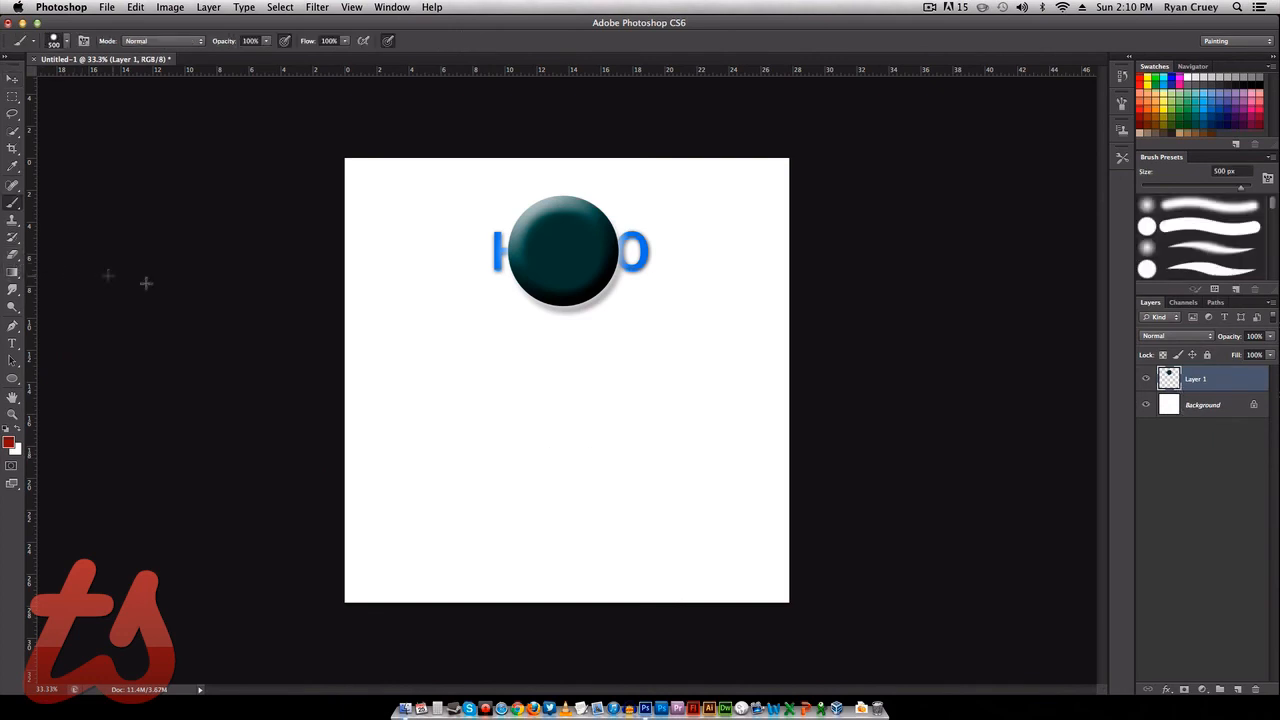
drag(442, 380, 522, 408)
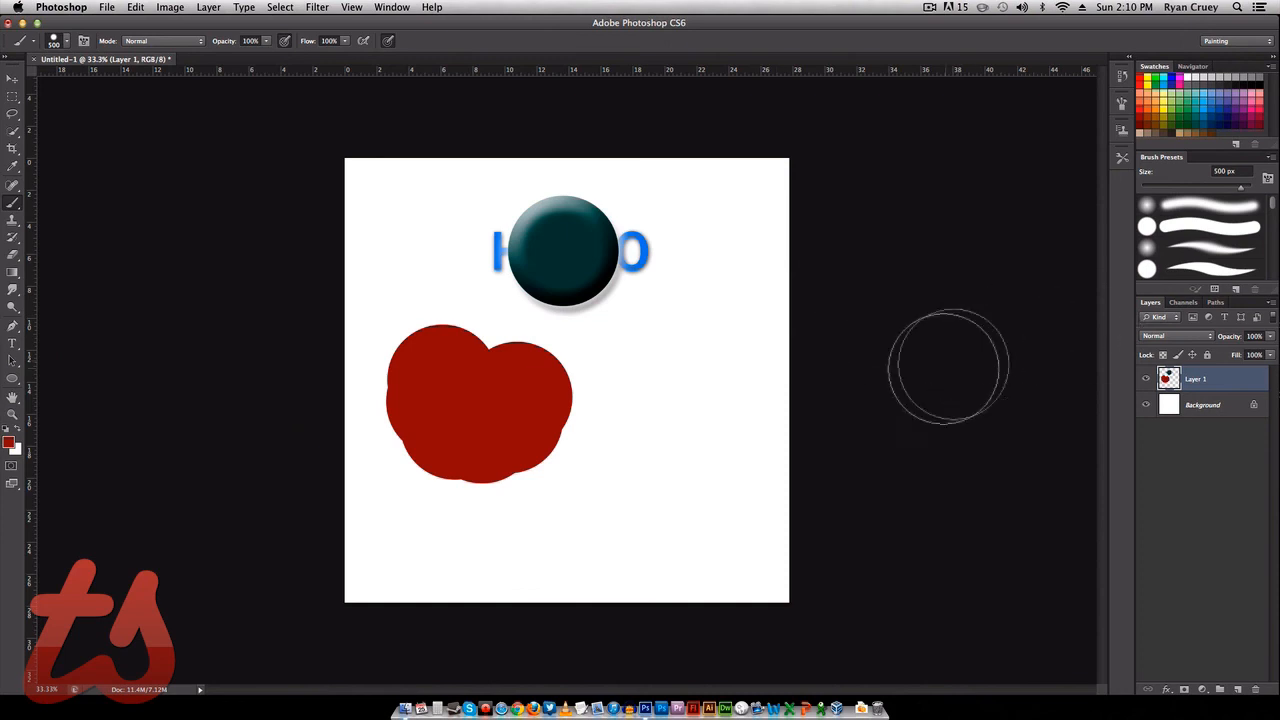
click(740, 414)
click(585, 390)
key(v)
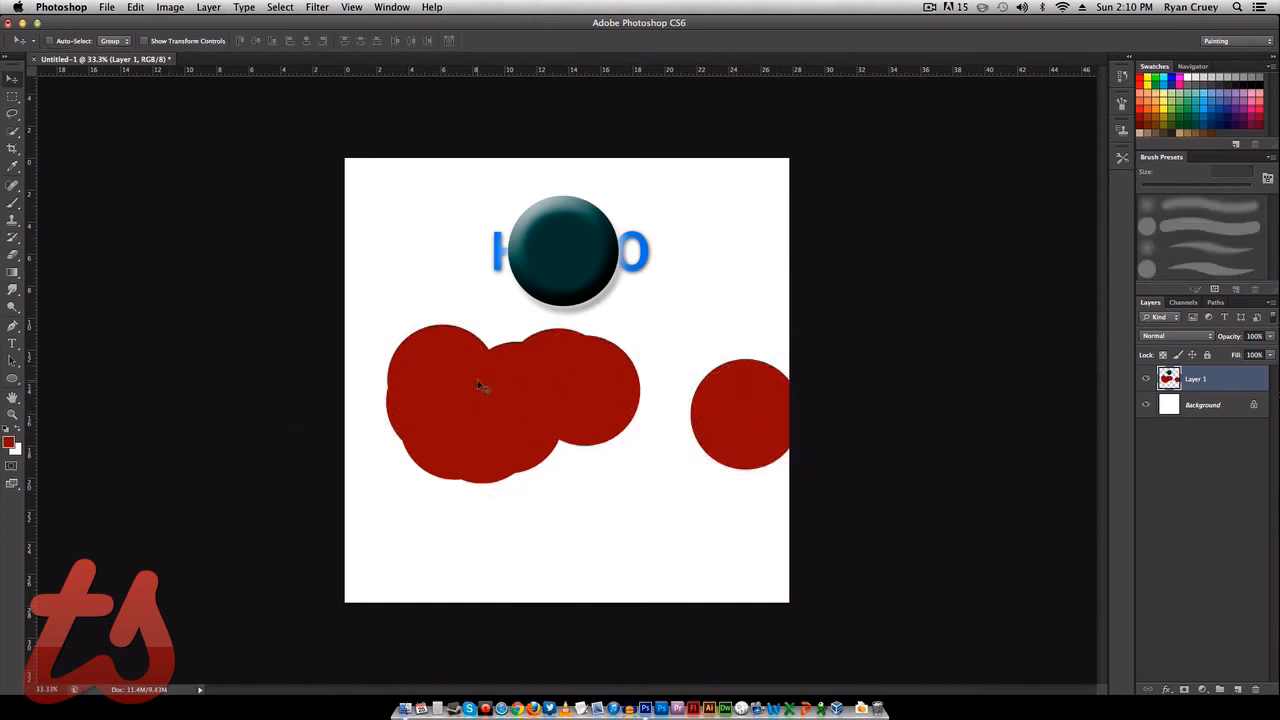
mouse_move(451, 350)
mouse_down()
mouse_move(495, 382)
mouse_move(416, 336)
mouse_up()
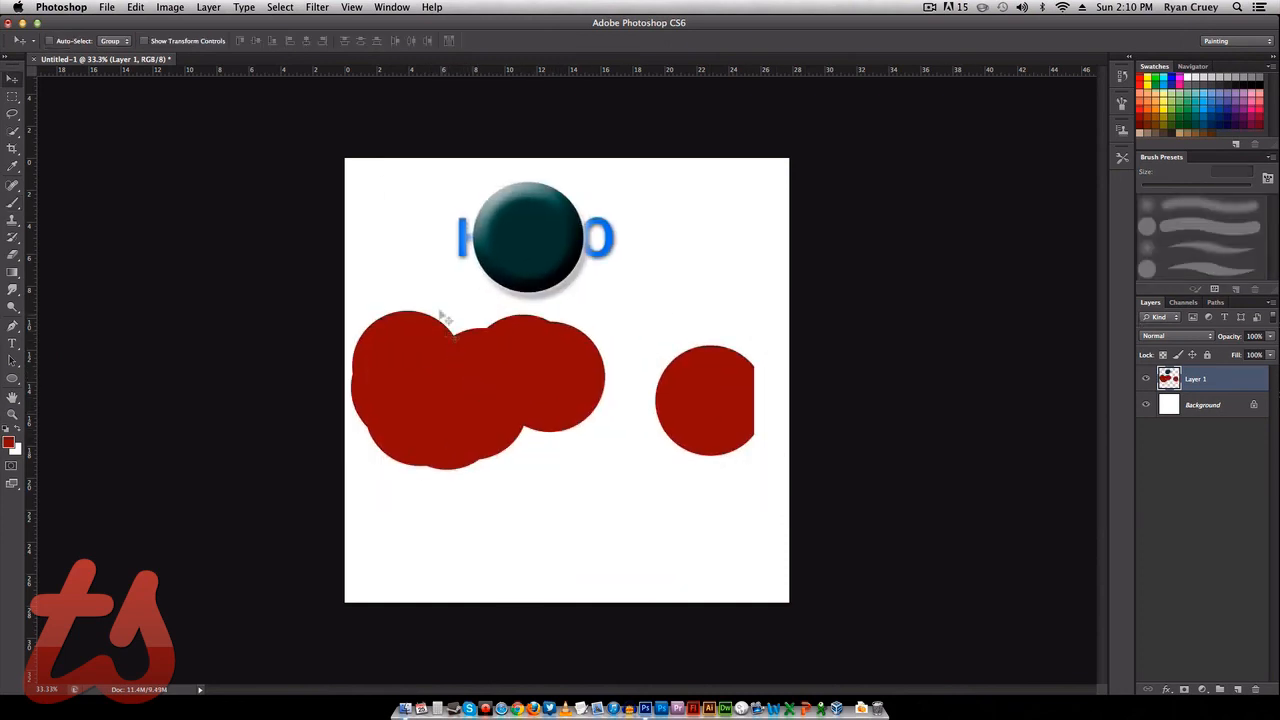
key(m)
drag(352, 274, 590, 536)
key(super+z)
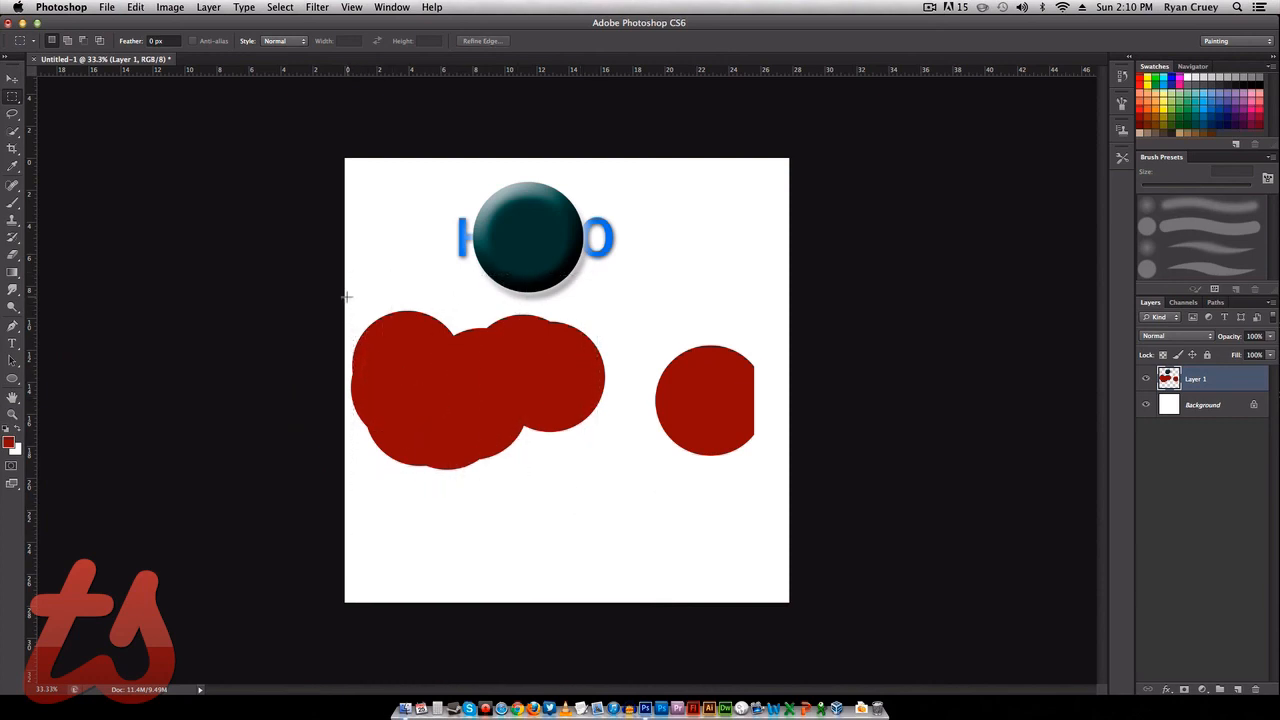
- Draw a closed straight-sided Pen path around the large red blob, leaving out the dot and the separate red circle
key(p)
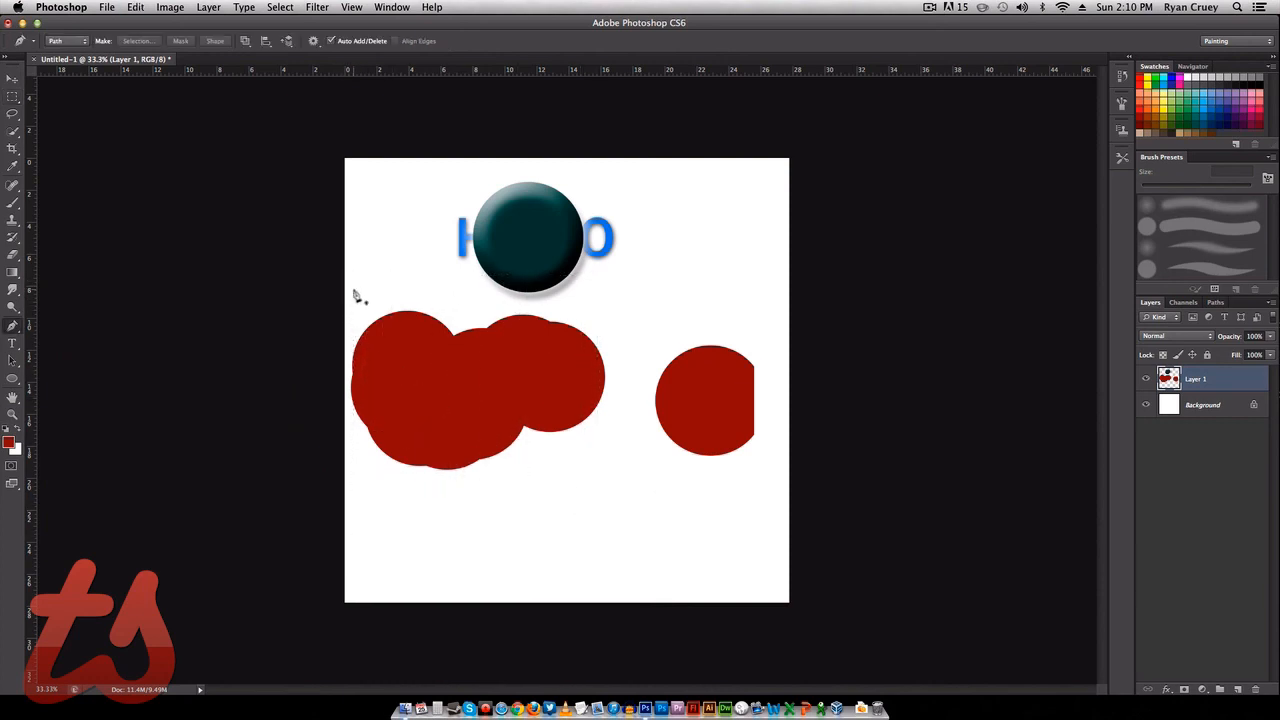
click(352, 296)
click(470, 310)
click(550, 312)
click(635, 338)
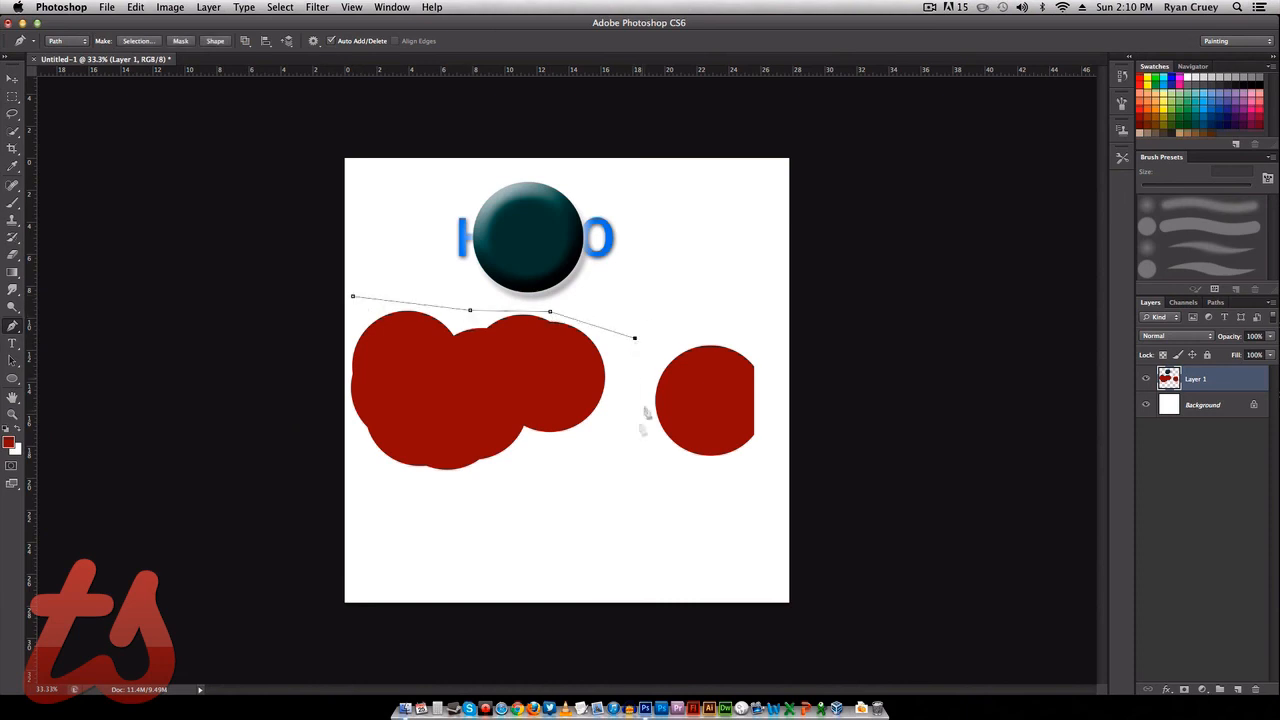
click(636, 429)
click(463, 508)
click(360, 477)
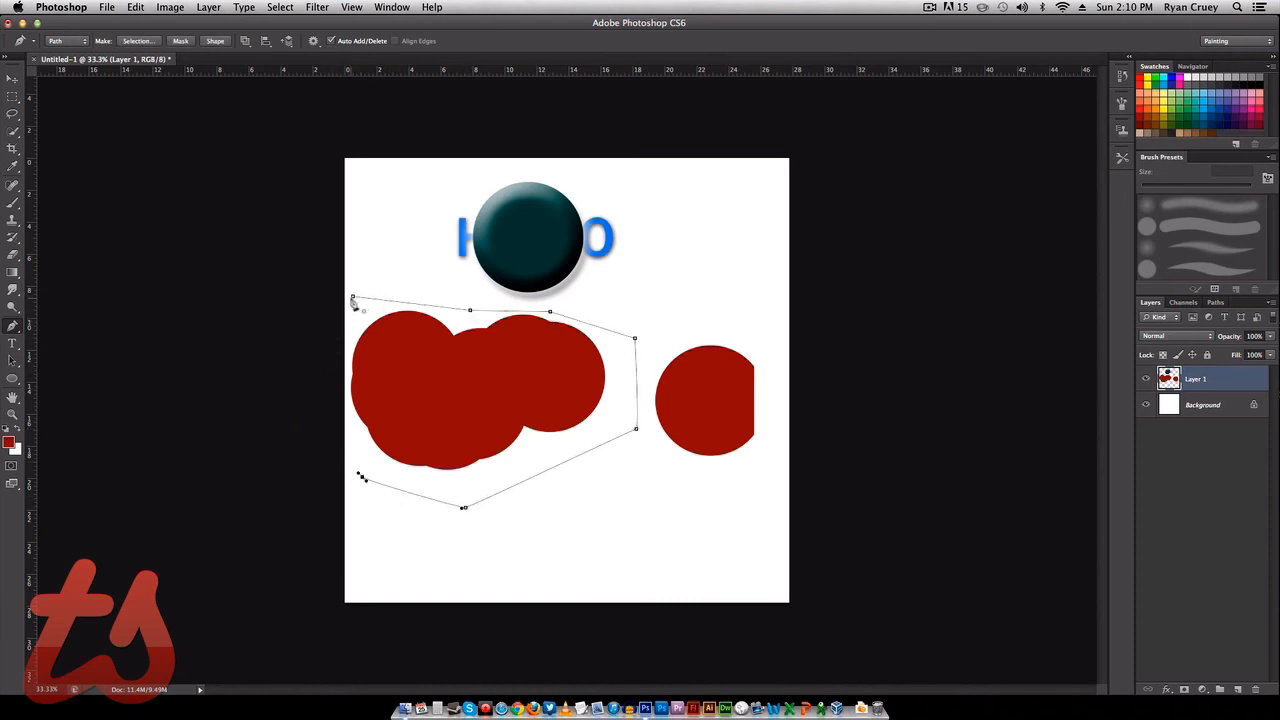
click(352, 296)
- Convert the path into a new anti-aliased selection with a 0-pixel feather and move the selected blob right over the separate circle
right_click(405, 356)
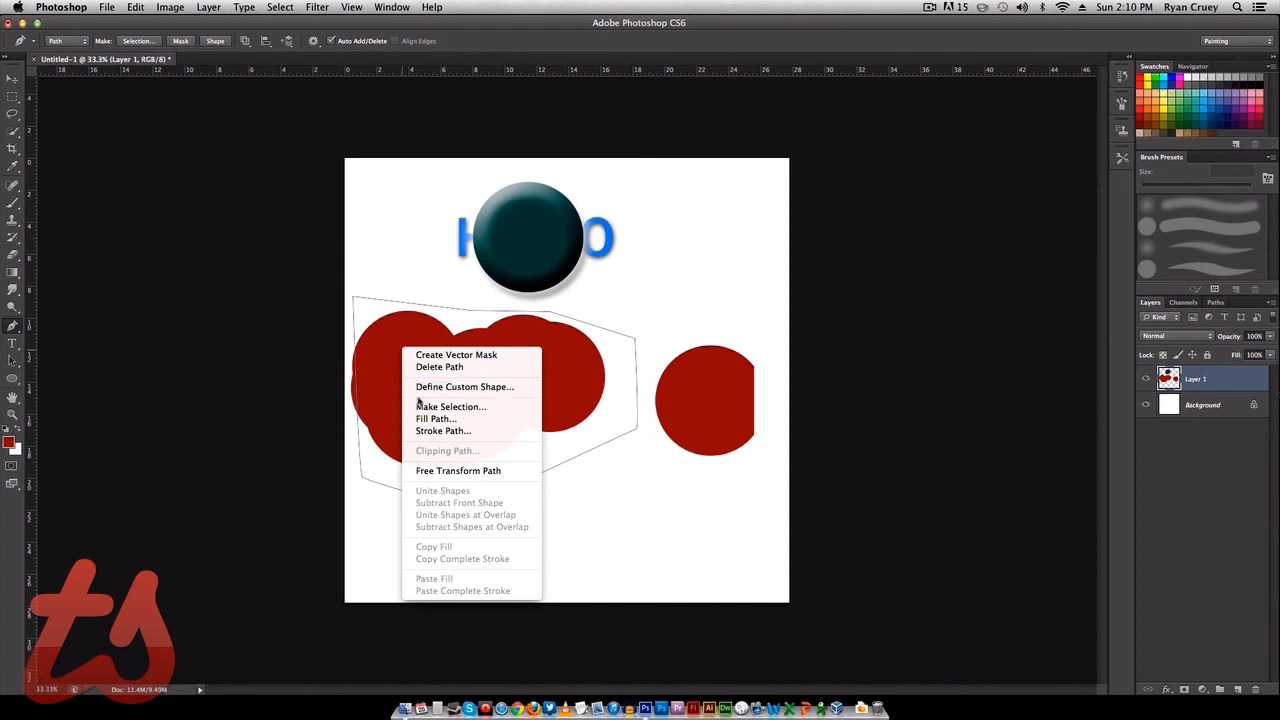
click(468, 408)
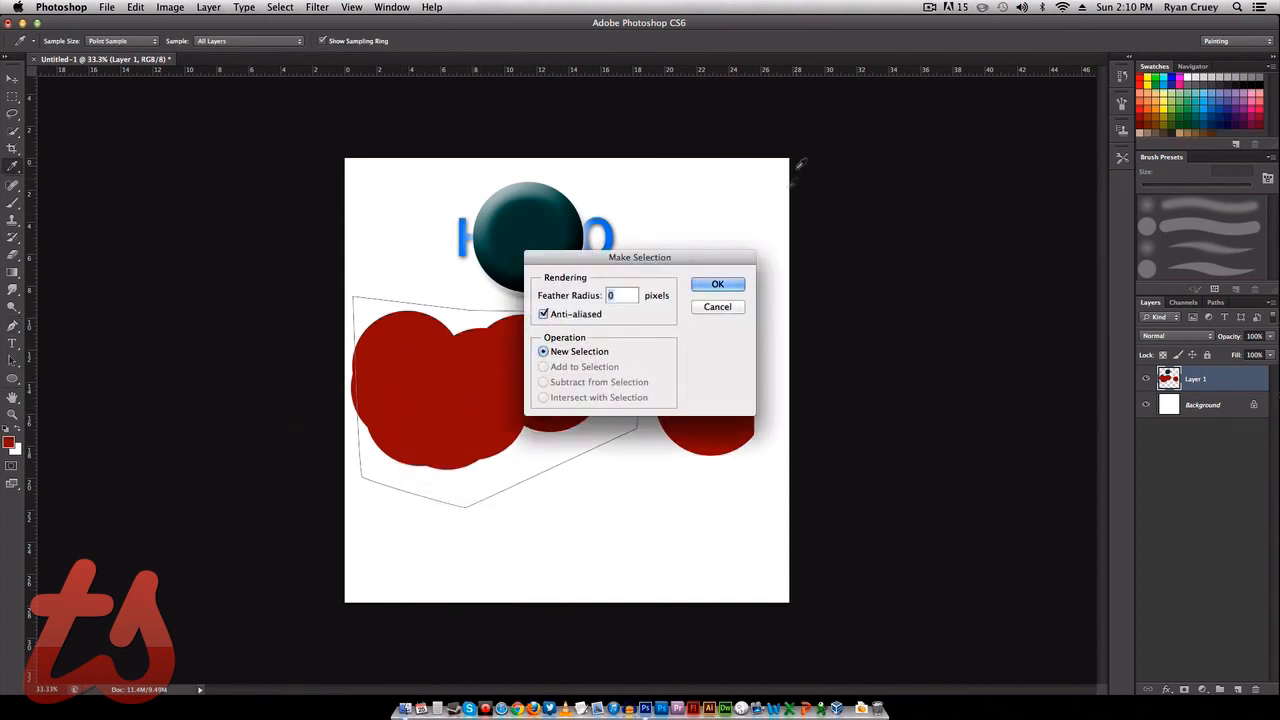
click(719, 285)
key(v)
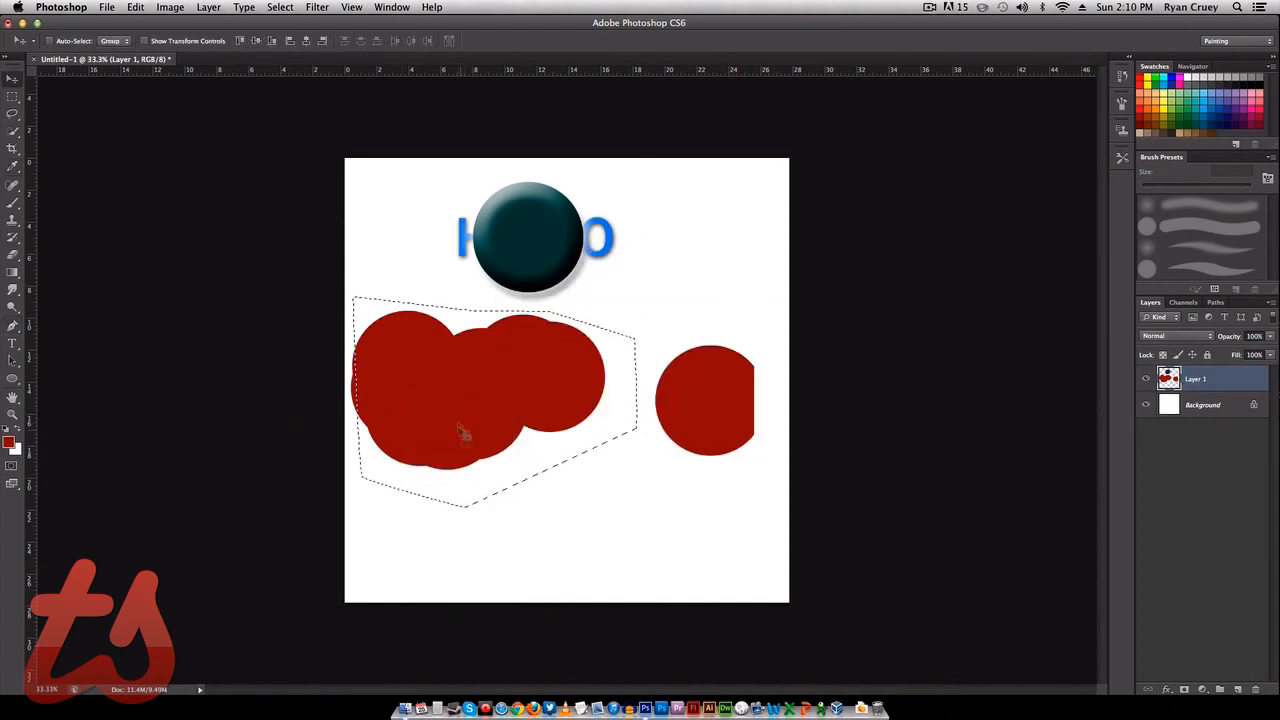
drag(463, 431, 634, 464)
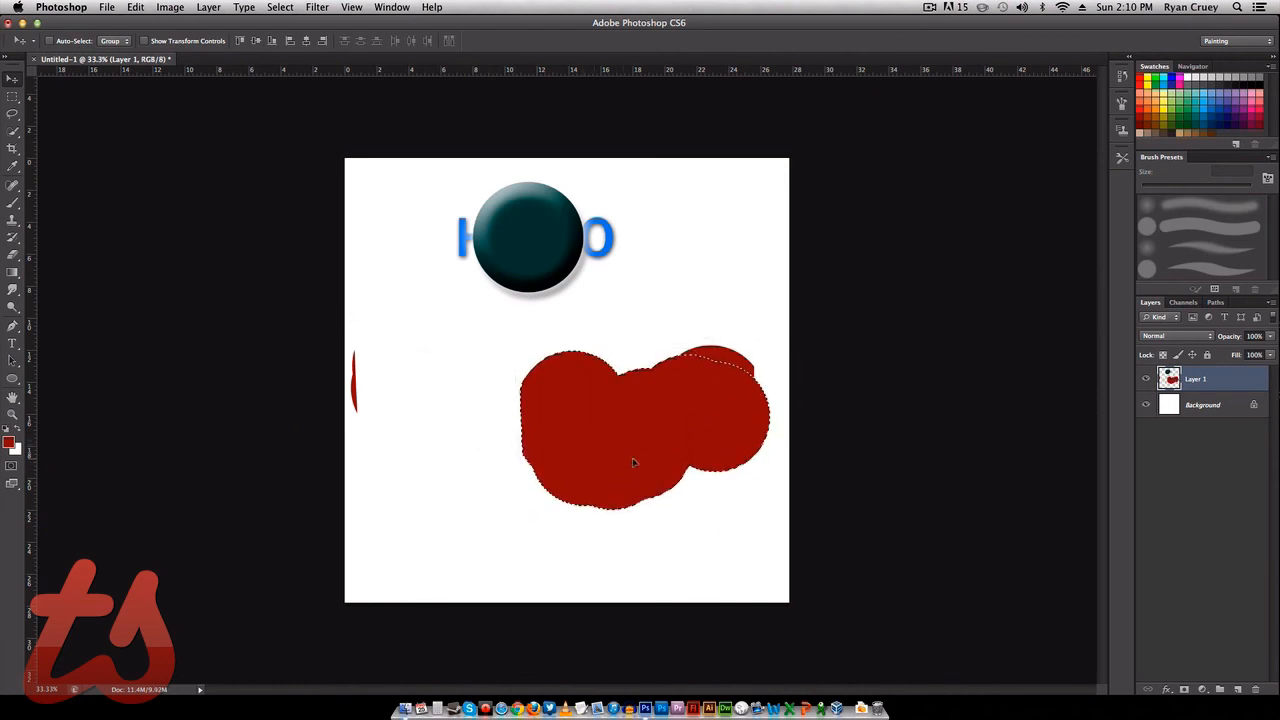
- Put the selected red blob on its own new layer and move it back left, clear of the separate red circle
right_click(632, 457)
click(571, 461)
key(m)
right_click(567, 434)
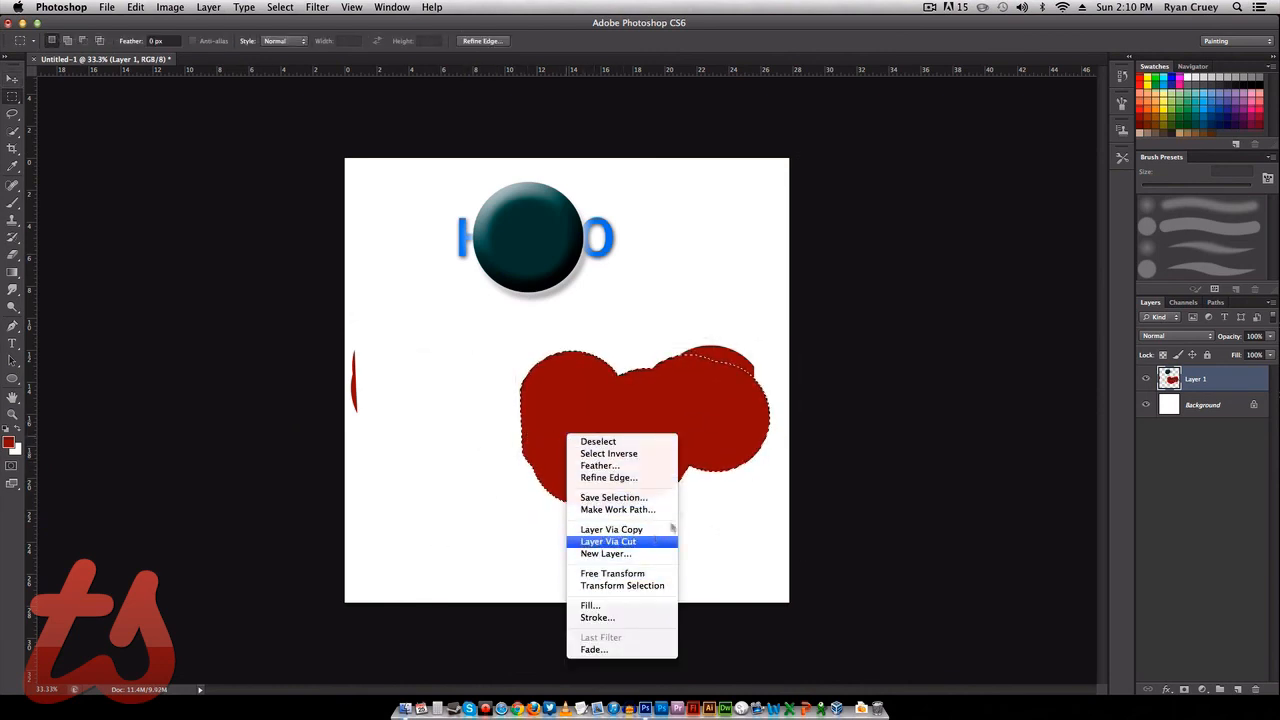
click(650, 530)
key(v)
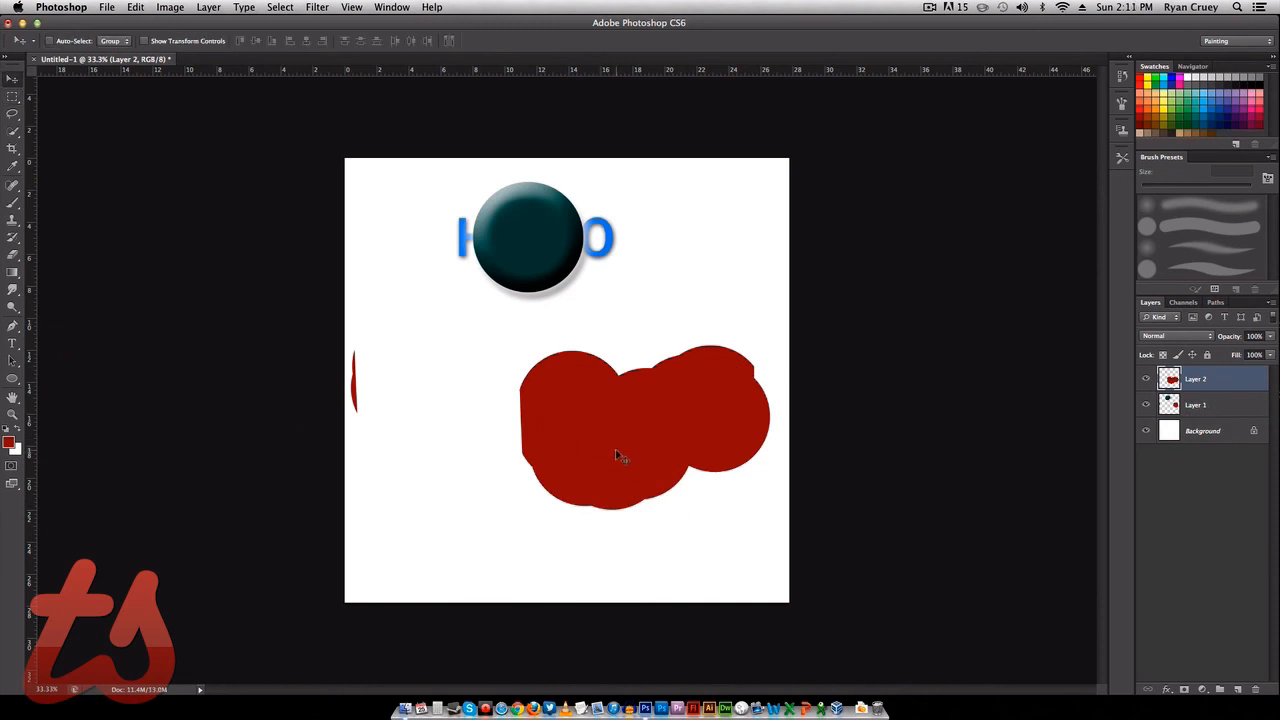
drag(640, 445, 470, 424)
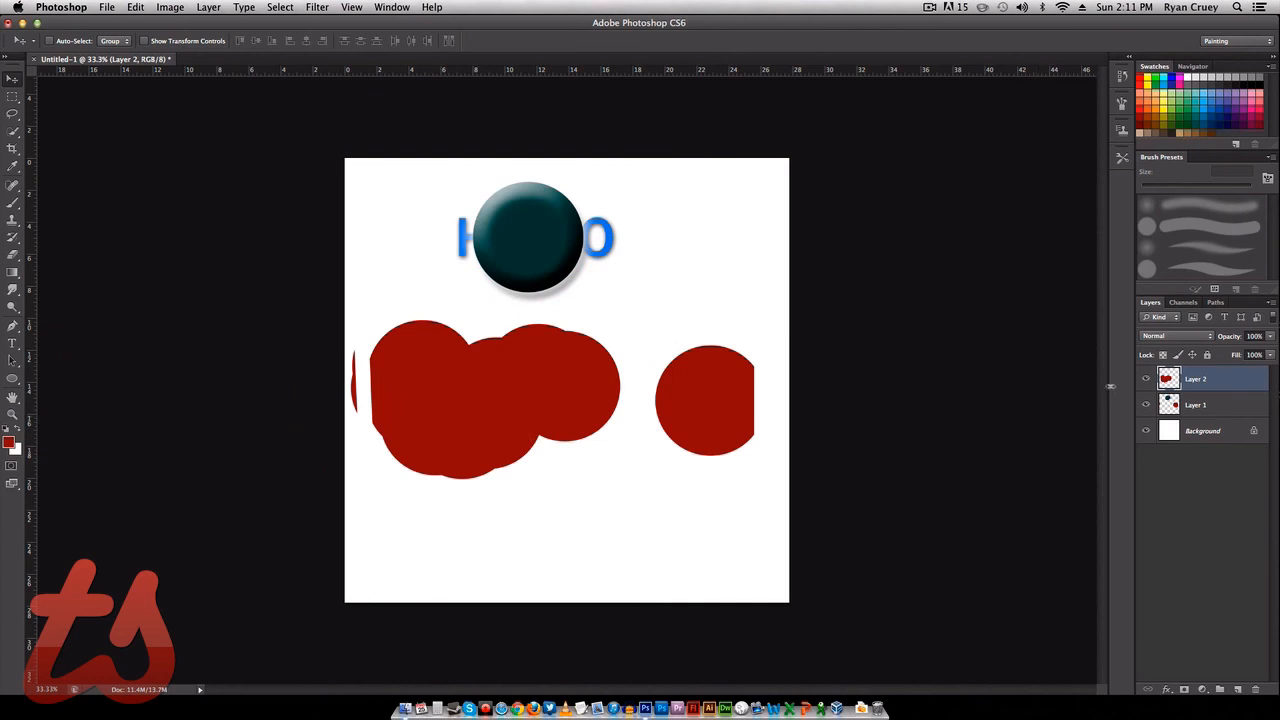
- With the Background layer temporarily hidden, move Layer 2's red blob right over the separate red circle
click(1146, 430)
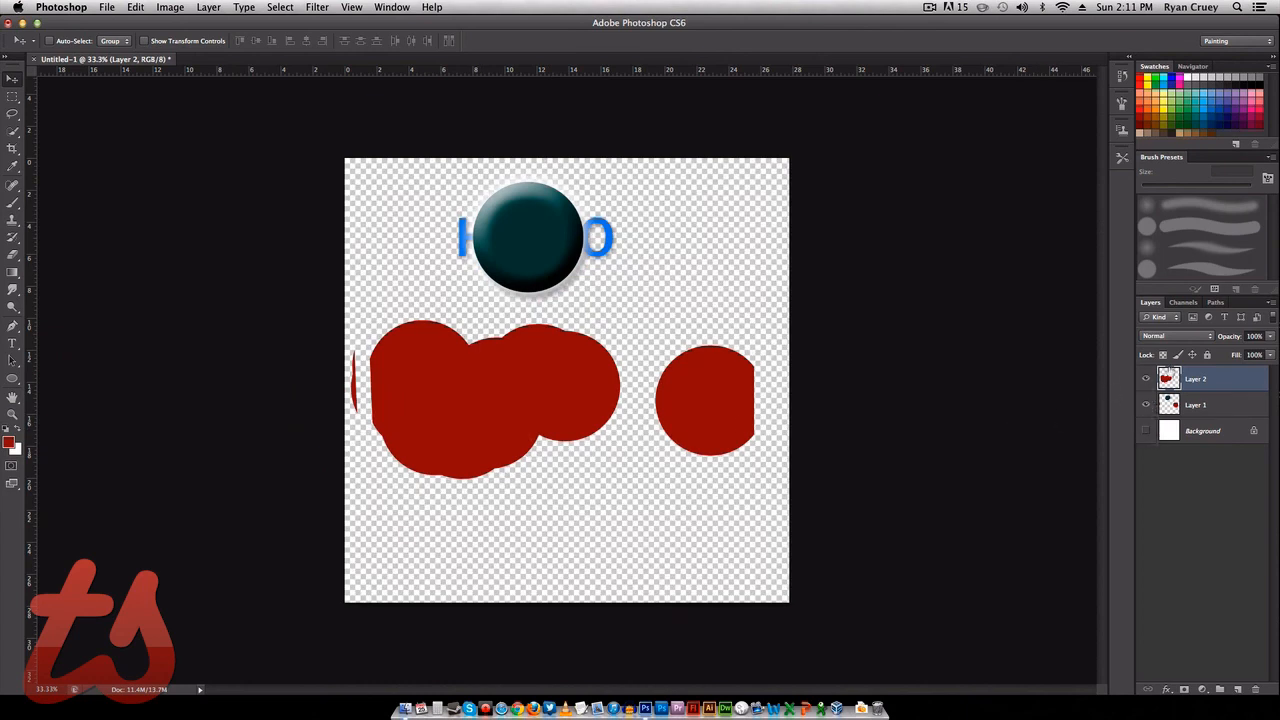
drag(480, 384, 657, 368)
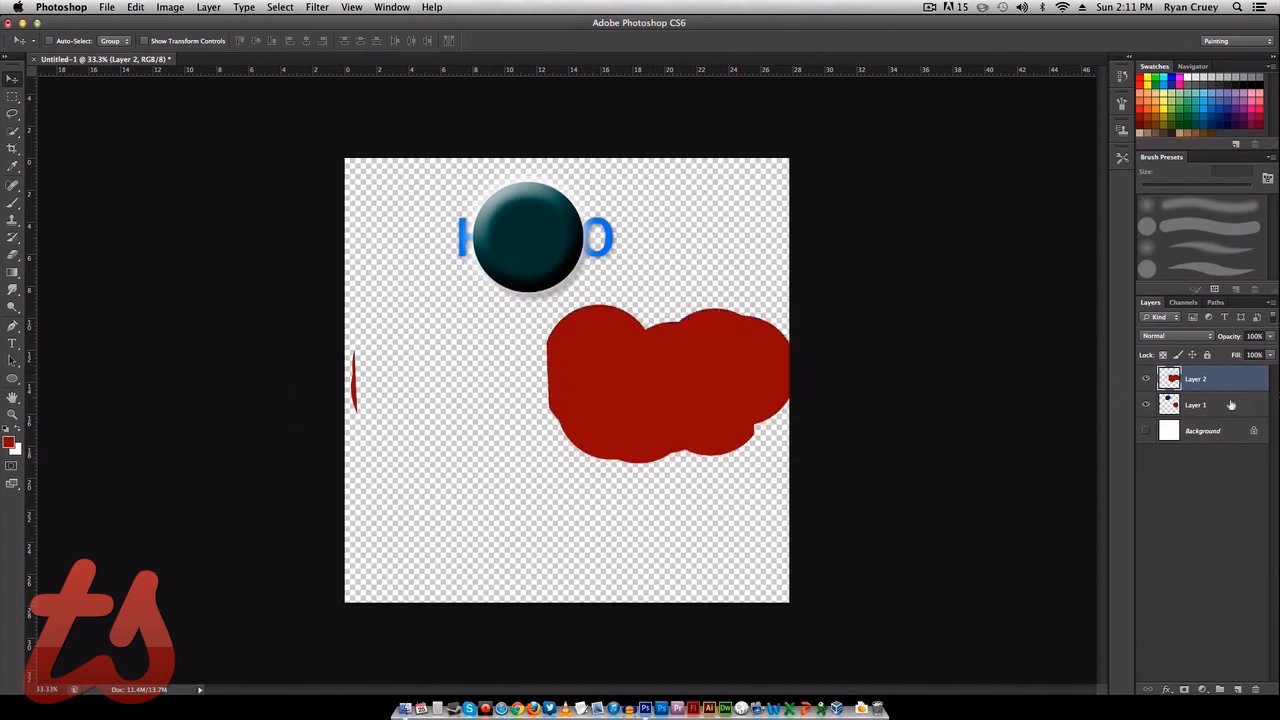
click(1146, 430)
- Paint a short red stroke on the Background layer, just below and left of the red blob, with the 500 px brush
click(1199, 432)
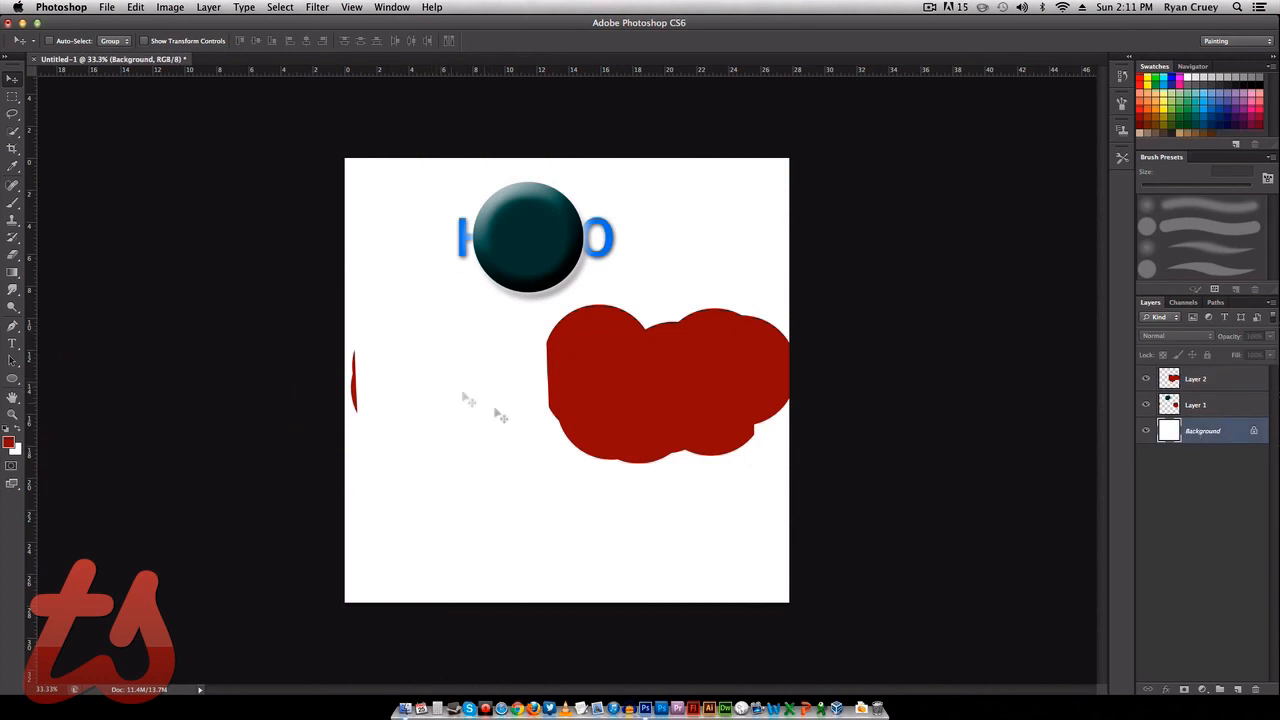
key(b)
mouse_move(533, 435)
mouse_down()
mouse_move(500, 463)
mouse_move(500, 488)
mouse_up()
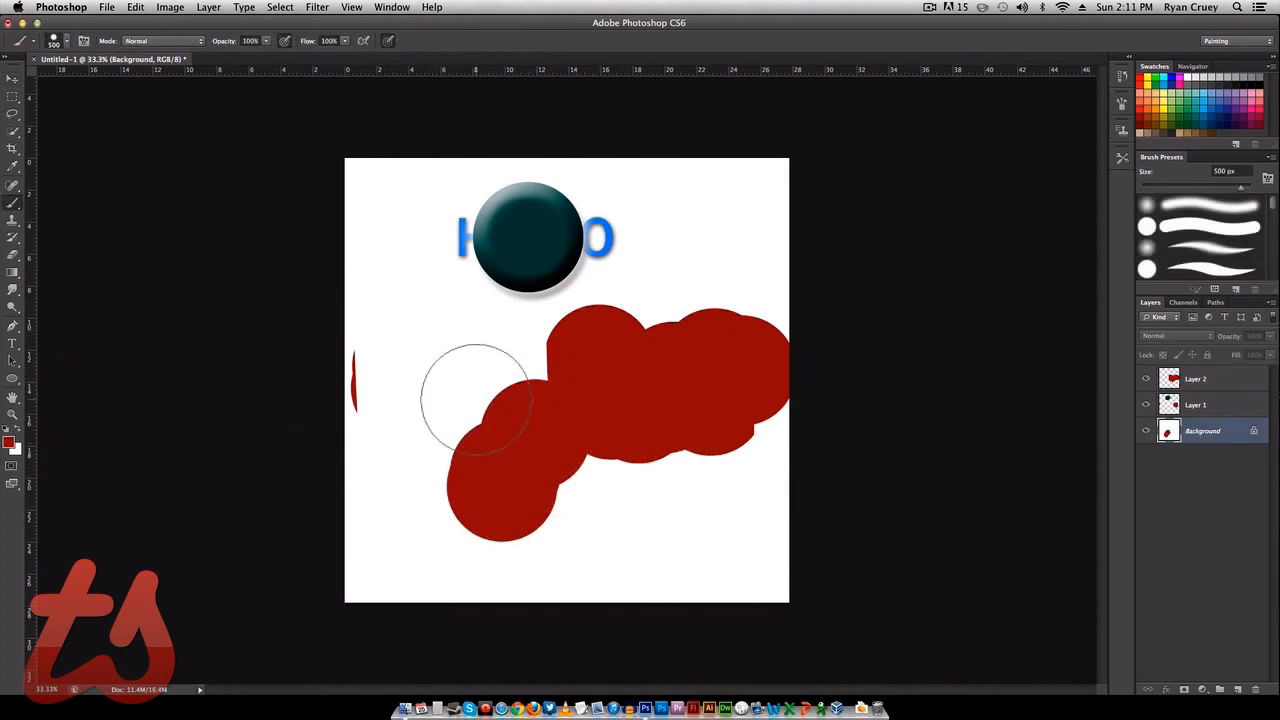